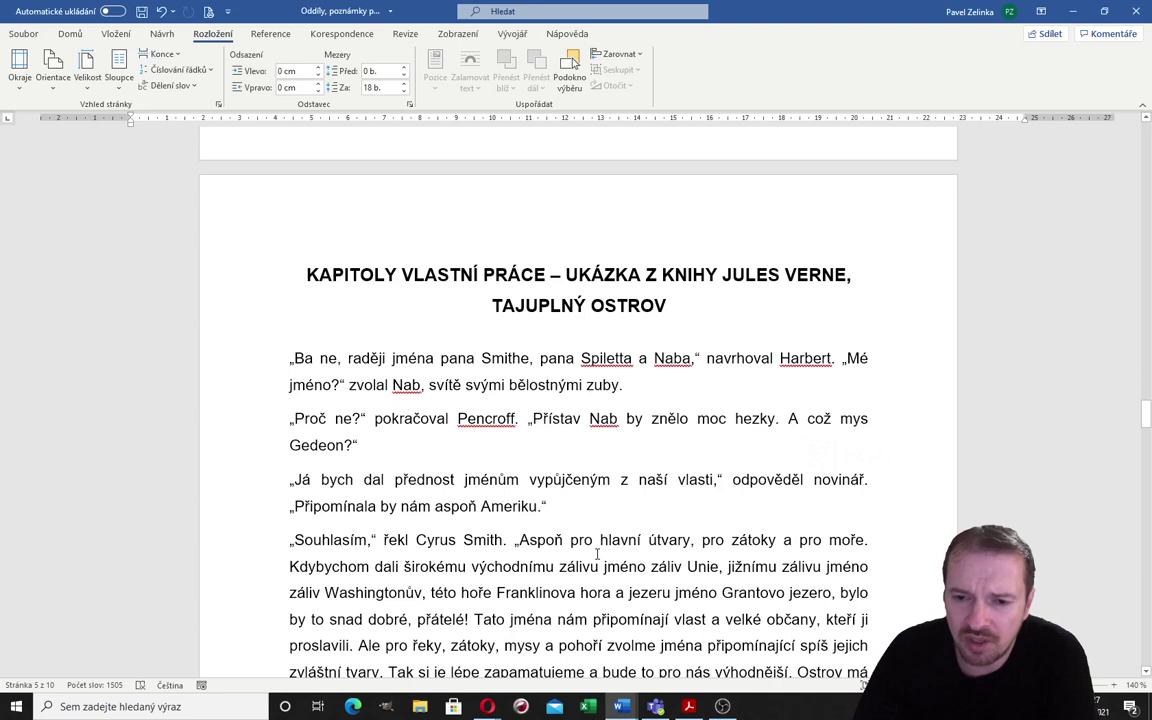
- Activate the Jules Verne document window so the horizontal and vertical rulers appear
scroll(597, 553, "down", 3)
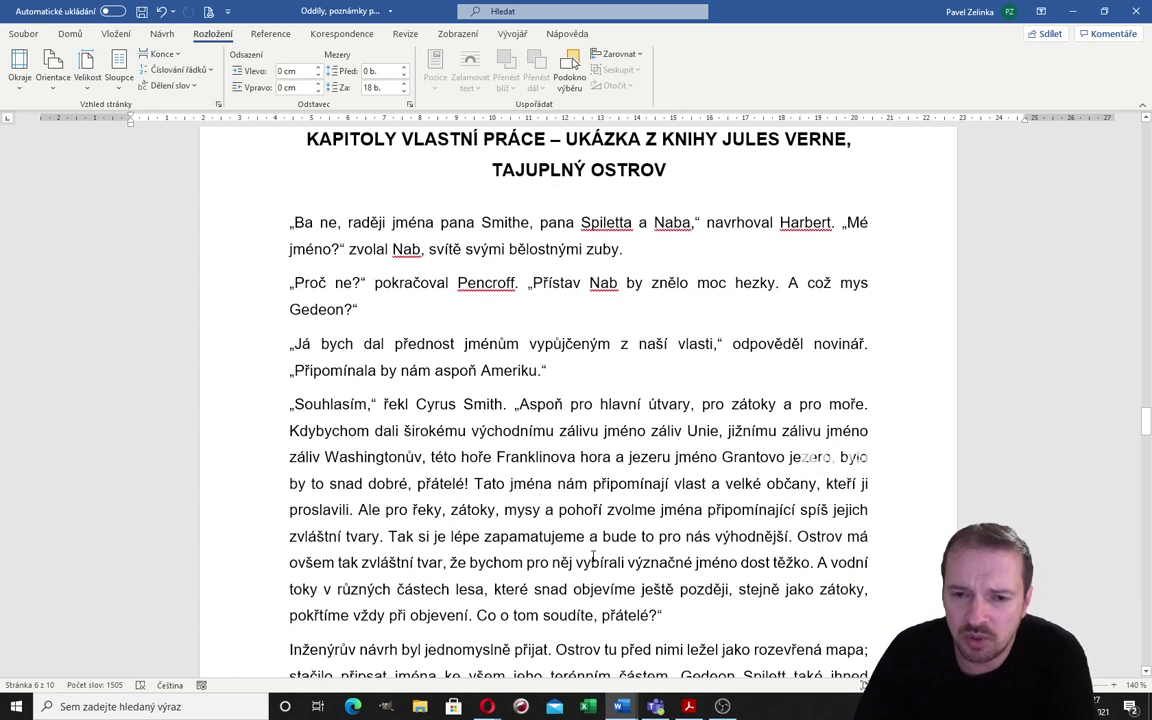
mouse_move(630, 712)
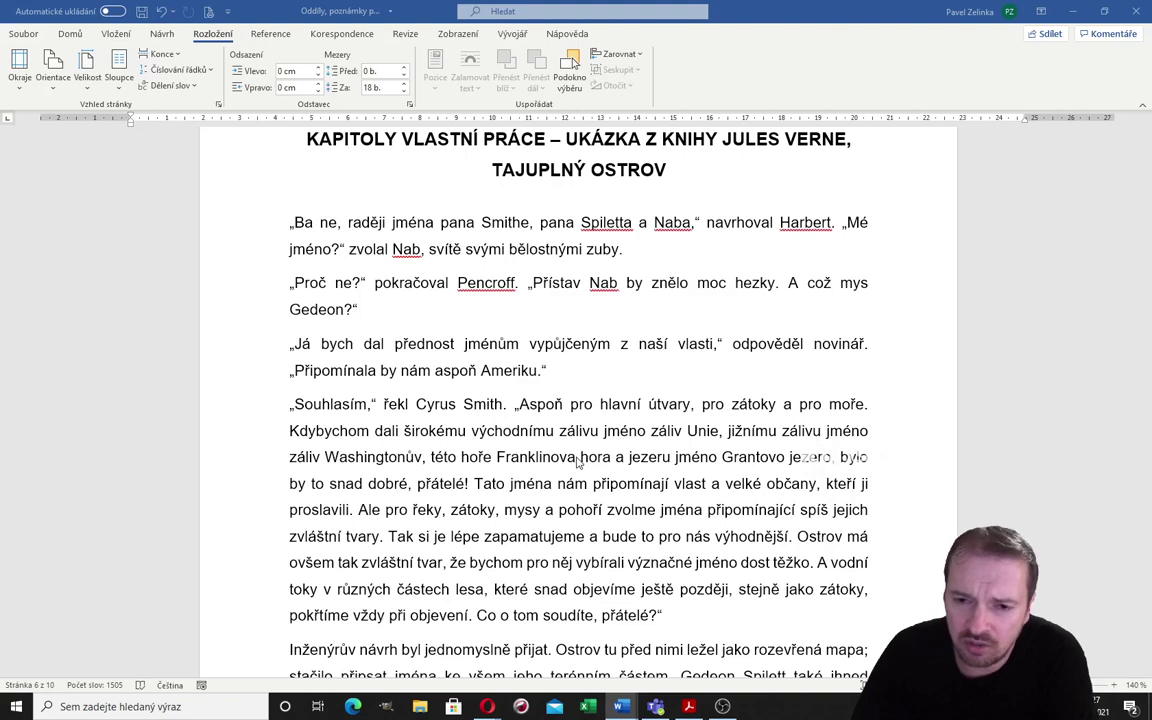
left_click(577, 458)
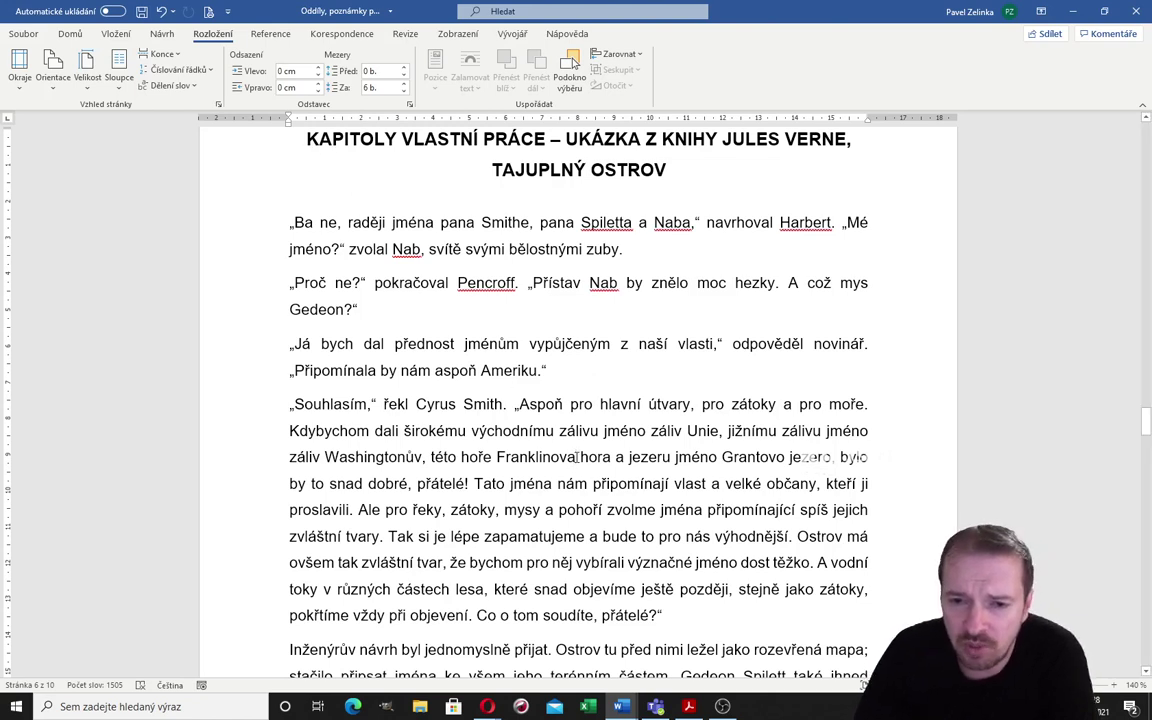
- Insert footnote 1 after 'Franklinova' and place the cursor in its empty note text on page 6
left_click(577, 457)
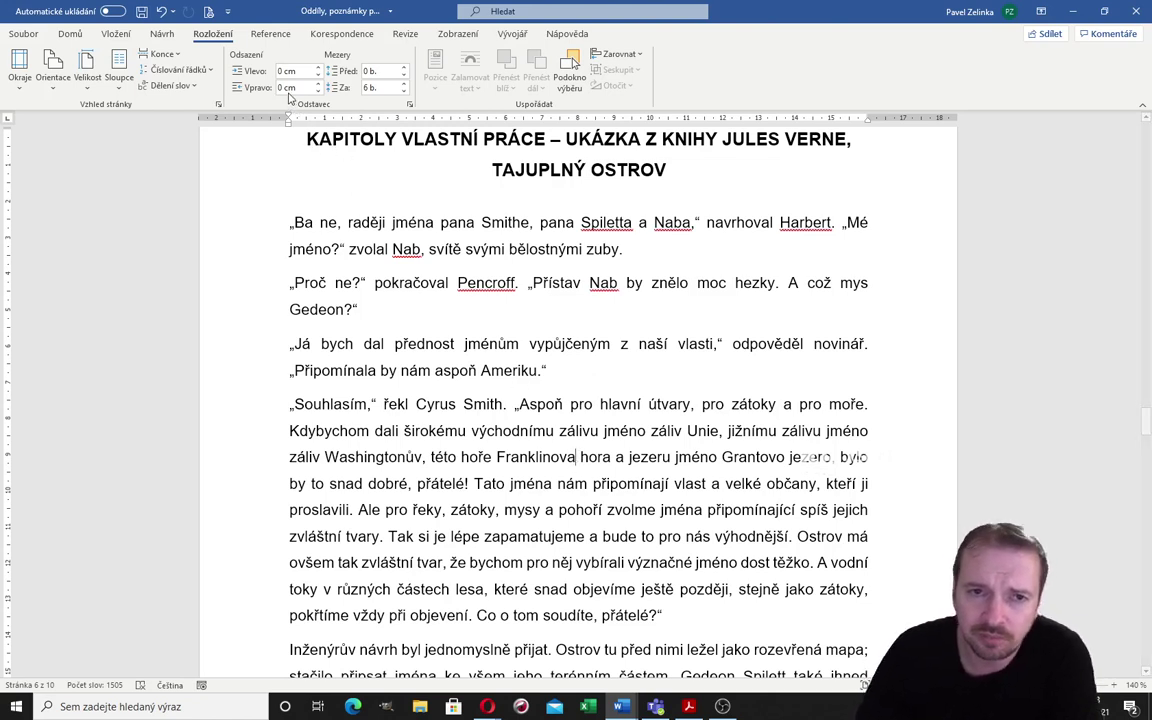
left_click(269, 36)
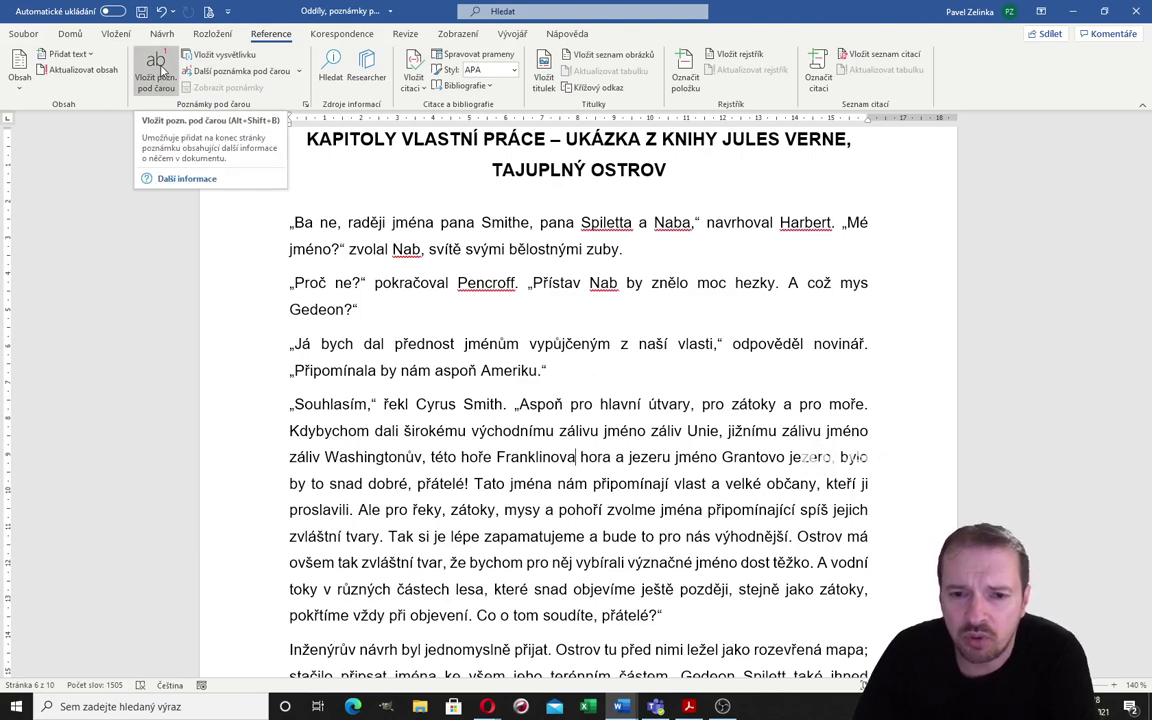
left_click(158, 72)
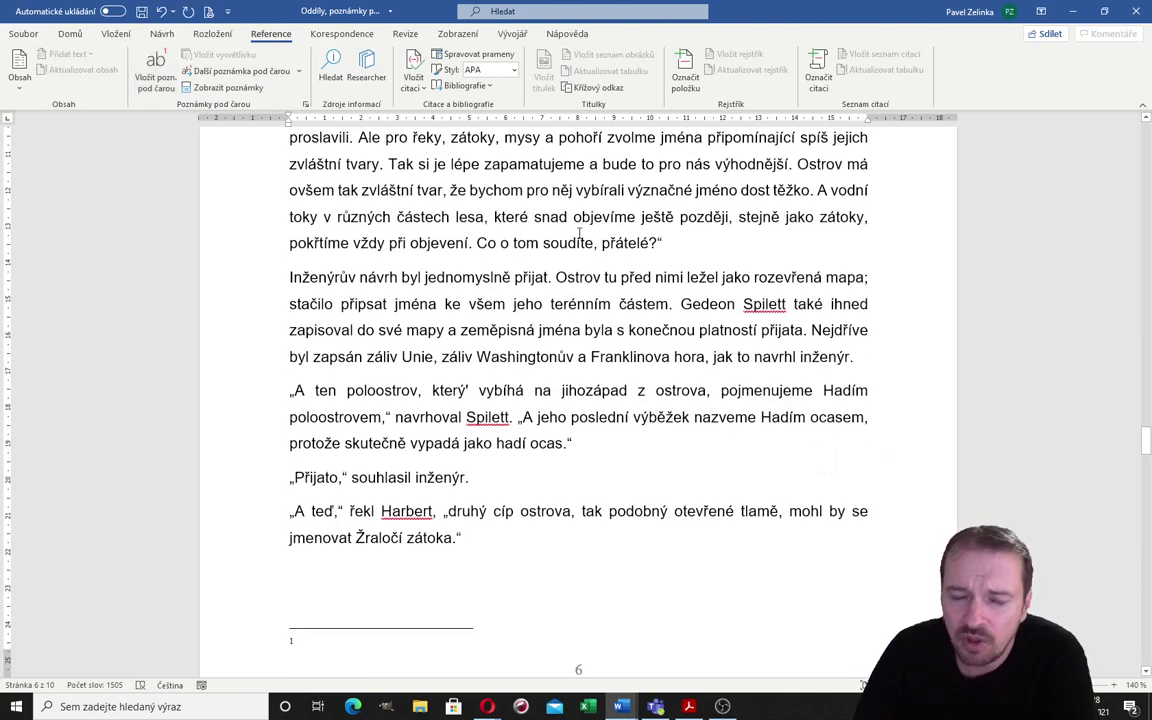
scroll(578, 231, "up", 2)
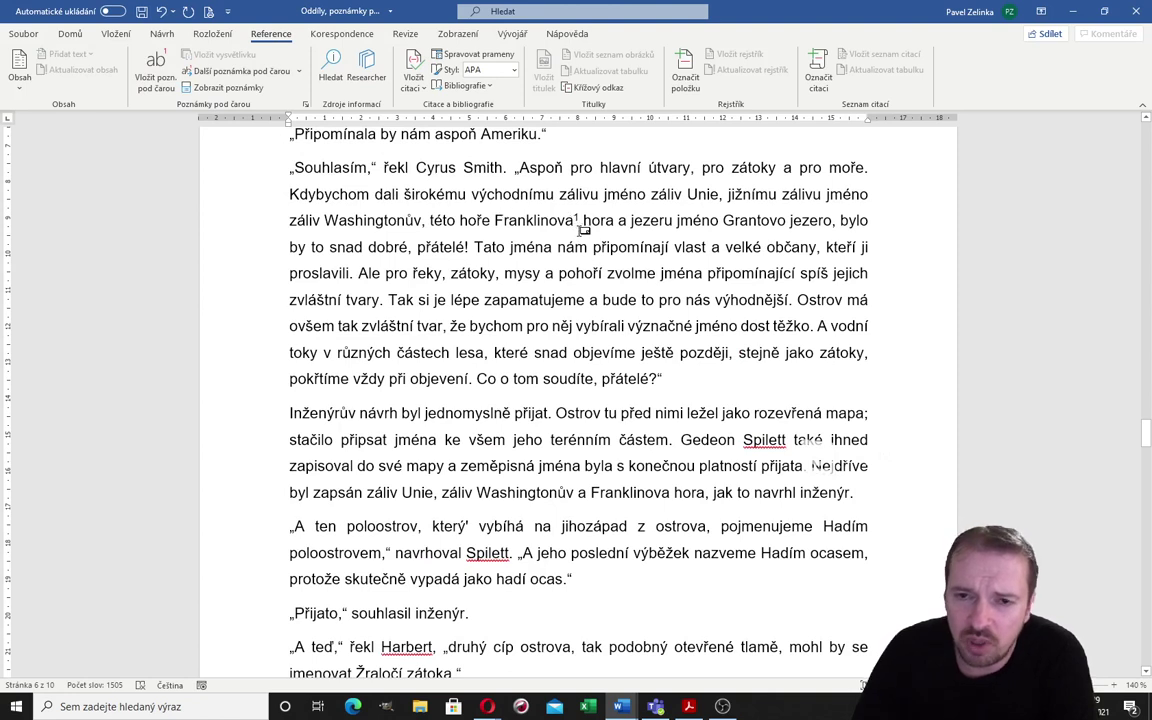
scroll(544, 338, "down", 3)
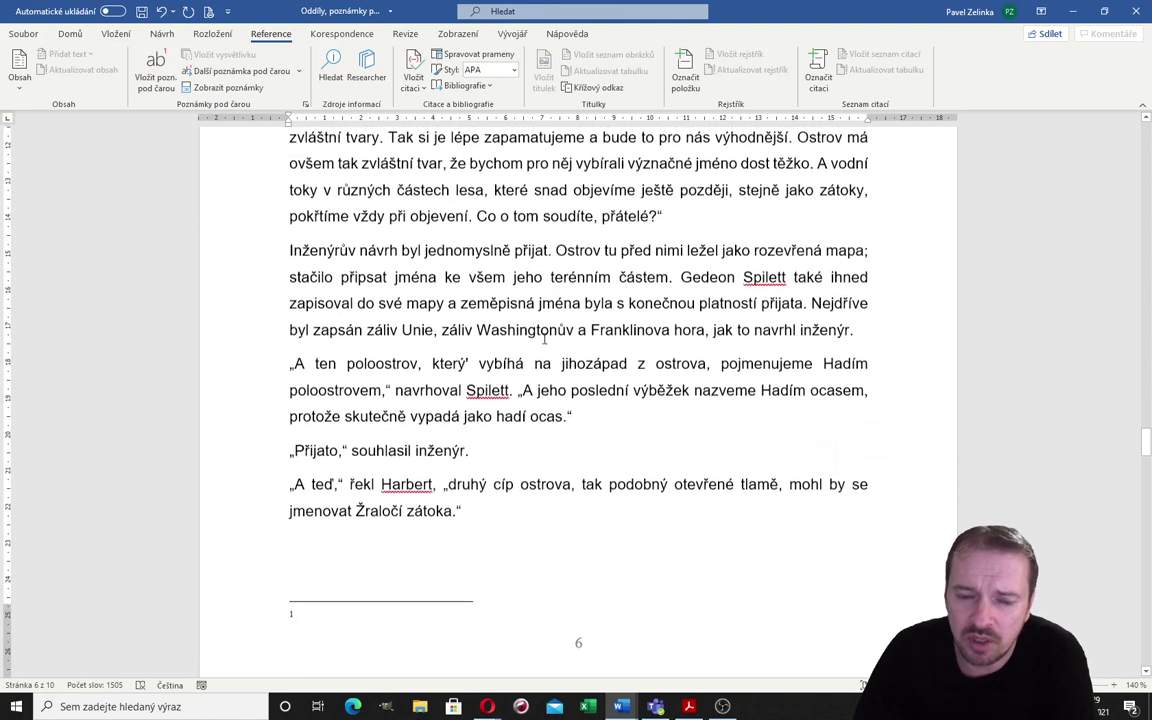
left_click(321, 592)
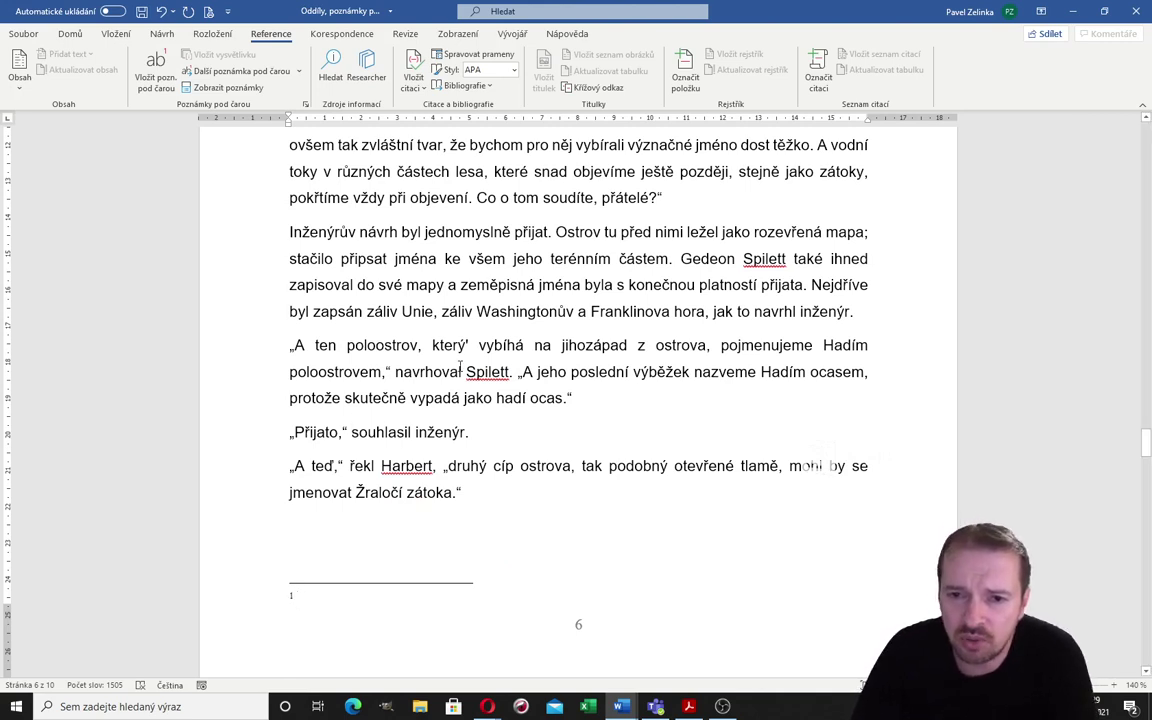
scroll(380, 430, "up", 1)
scroll(460, 366, "up", 6)
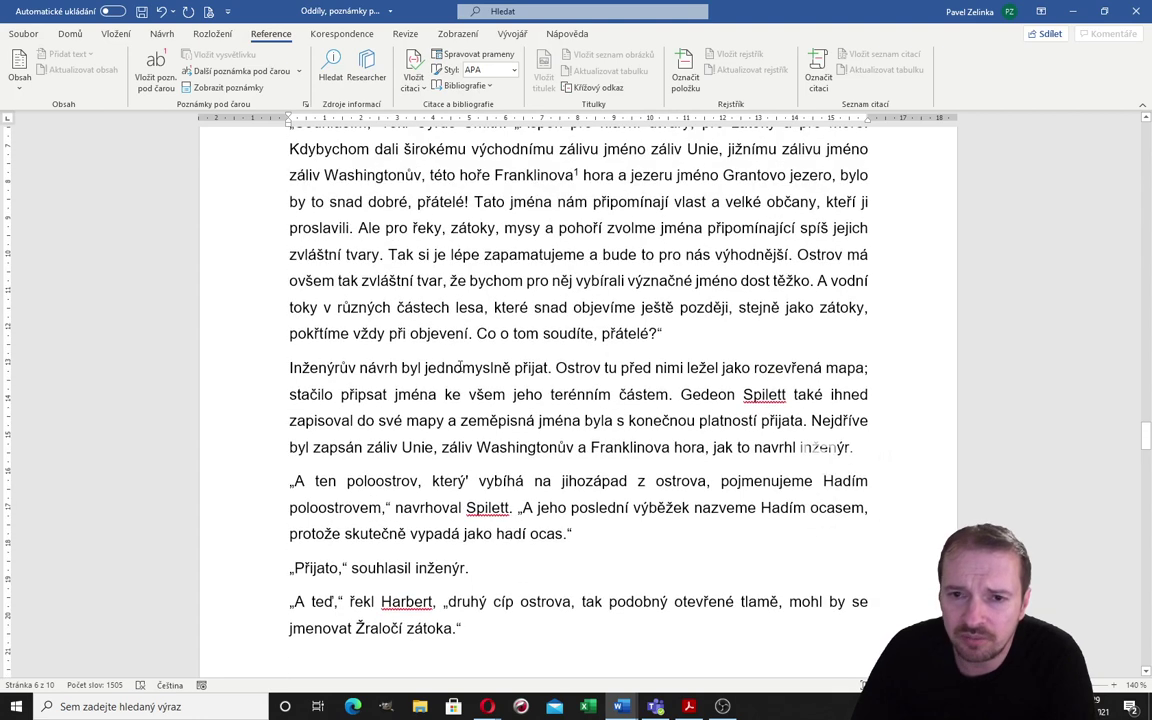
scroll(460, 366, "down", 5)
scroll(460, 366, "down", 1)
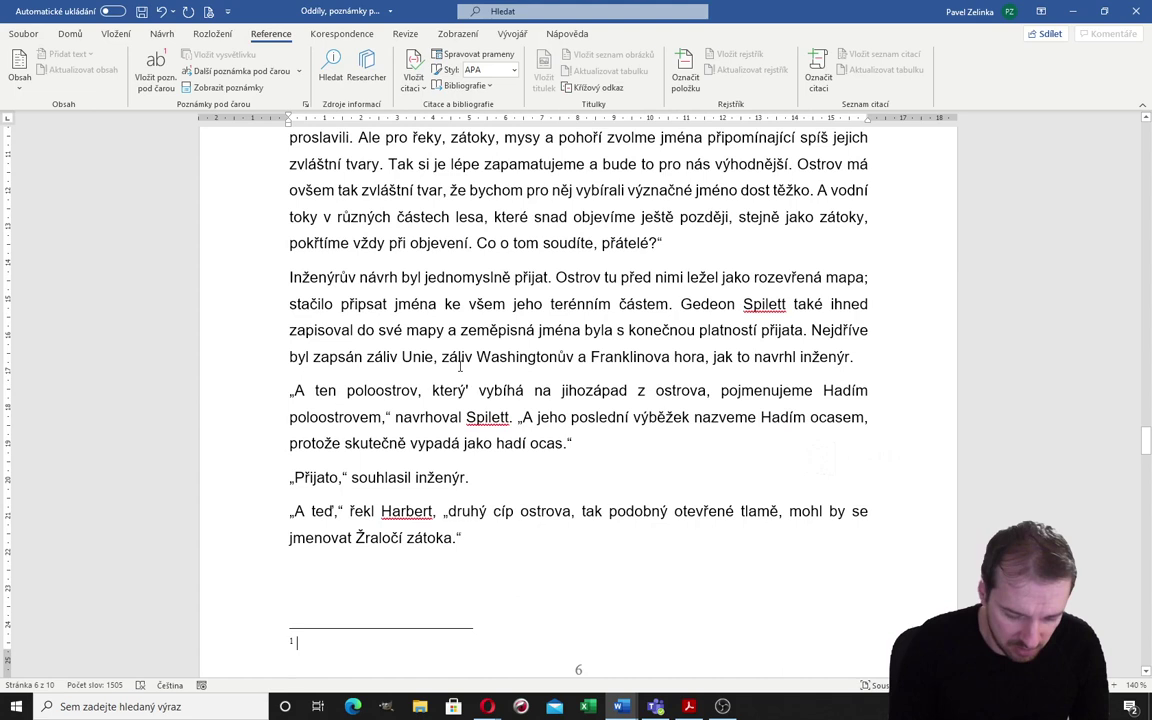
- Type 'Benjamin Franklin' into footnote 1 and paste the prepared biography after it
type("Benjami")
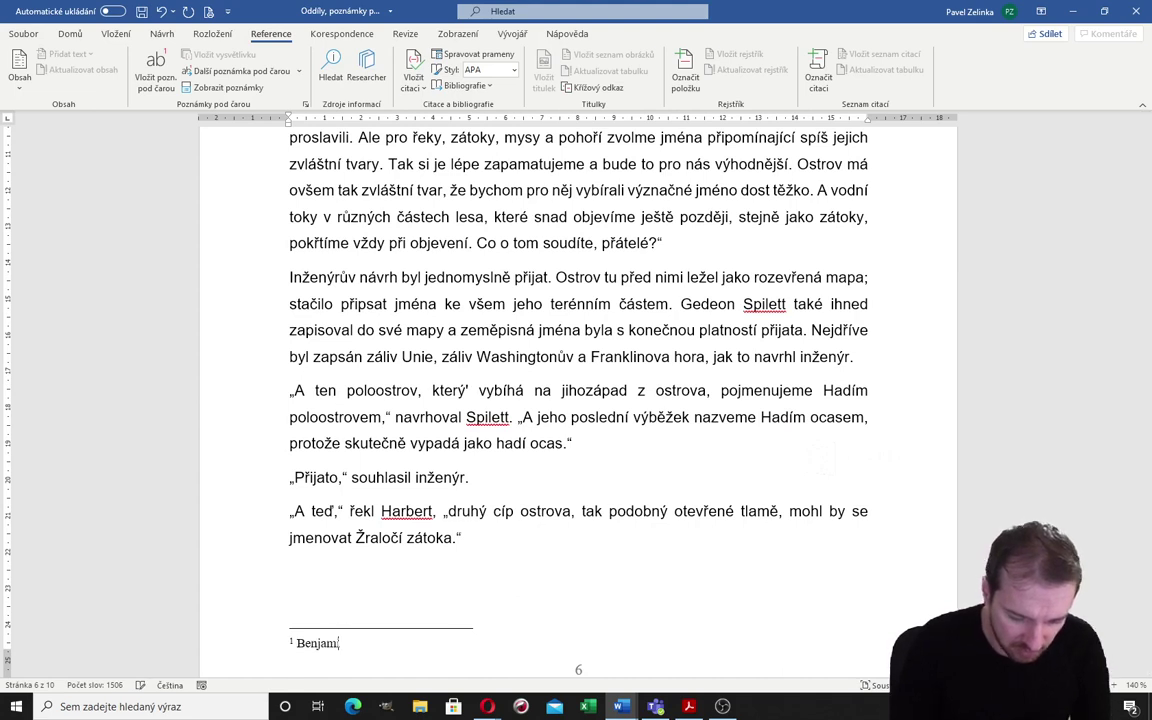
type("n F")
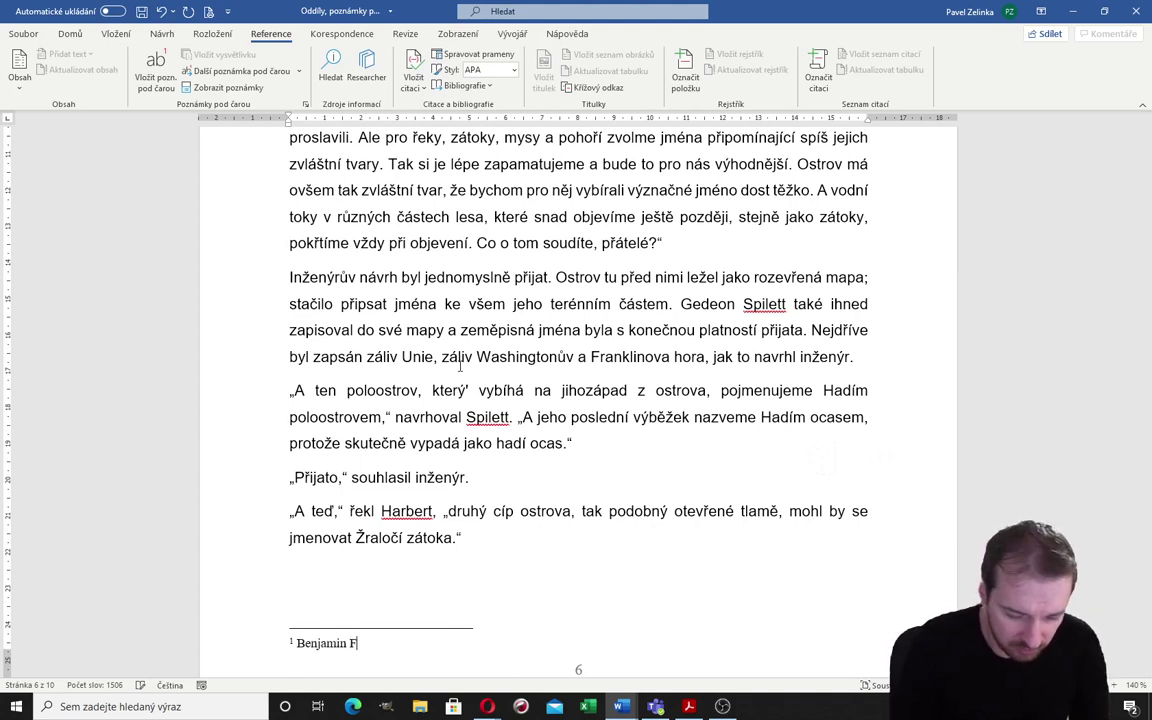
type("ranklin")
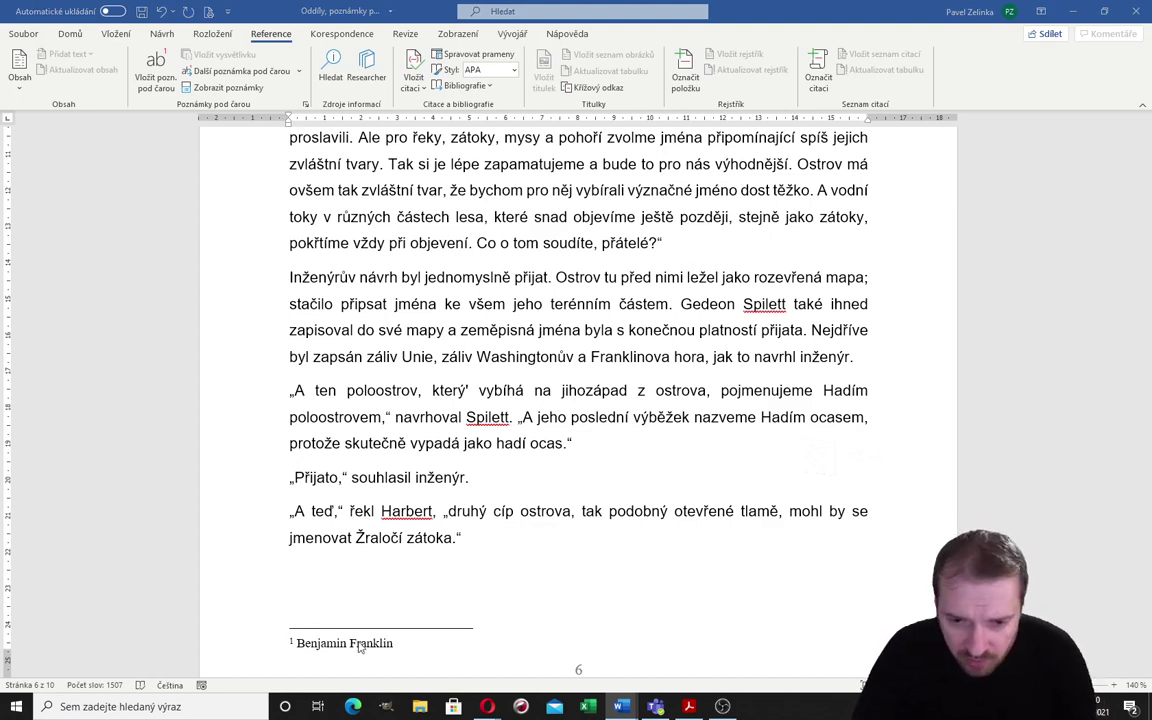
type("(1732-1799) byl severoamerický politik, organizátor revolučních vojsk severoamerických kolonií. V roce 1775 jmenoval kongres Washingtonu vrchním velitelem koloniálních vojsk ve válce za nezávislost proti Anglii. Roku 1789 se stal prezidentem Spojených států a byl jím až do roku 1797.")
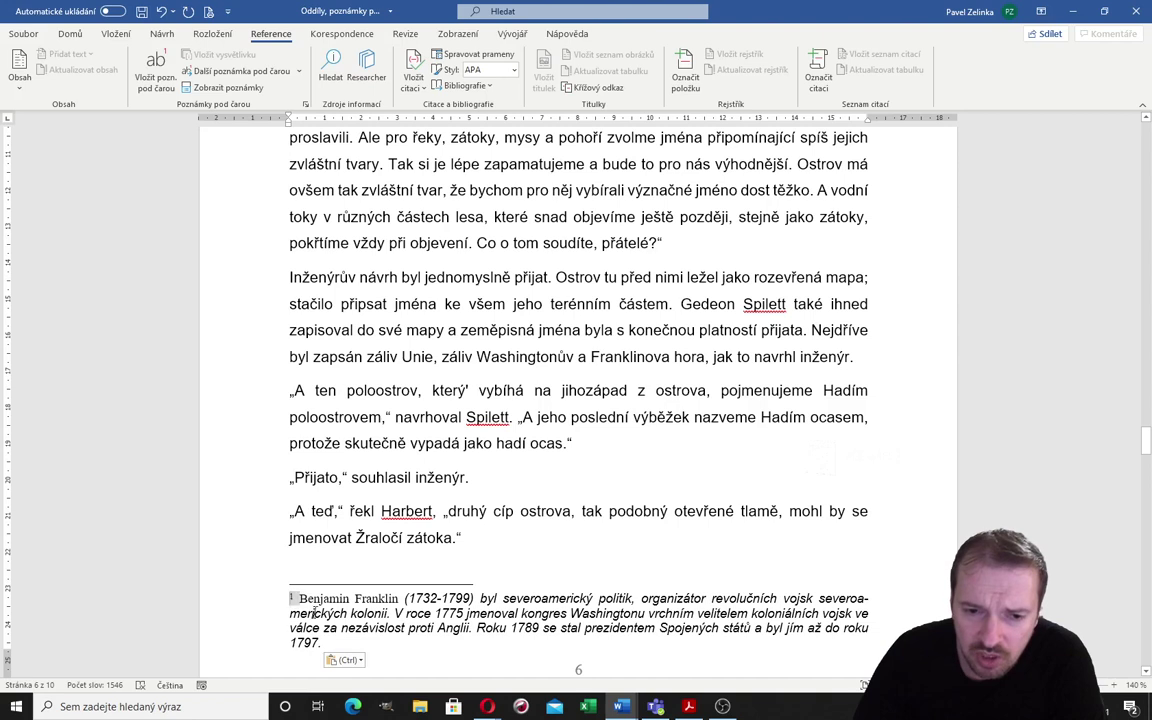
- Set the entire Franklin footnote in Arial and remove its italics
left_click_drag(291, 598, 330, 643)
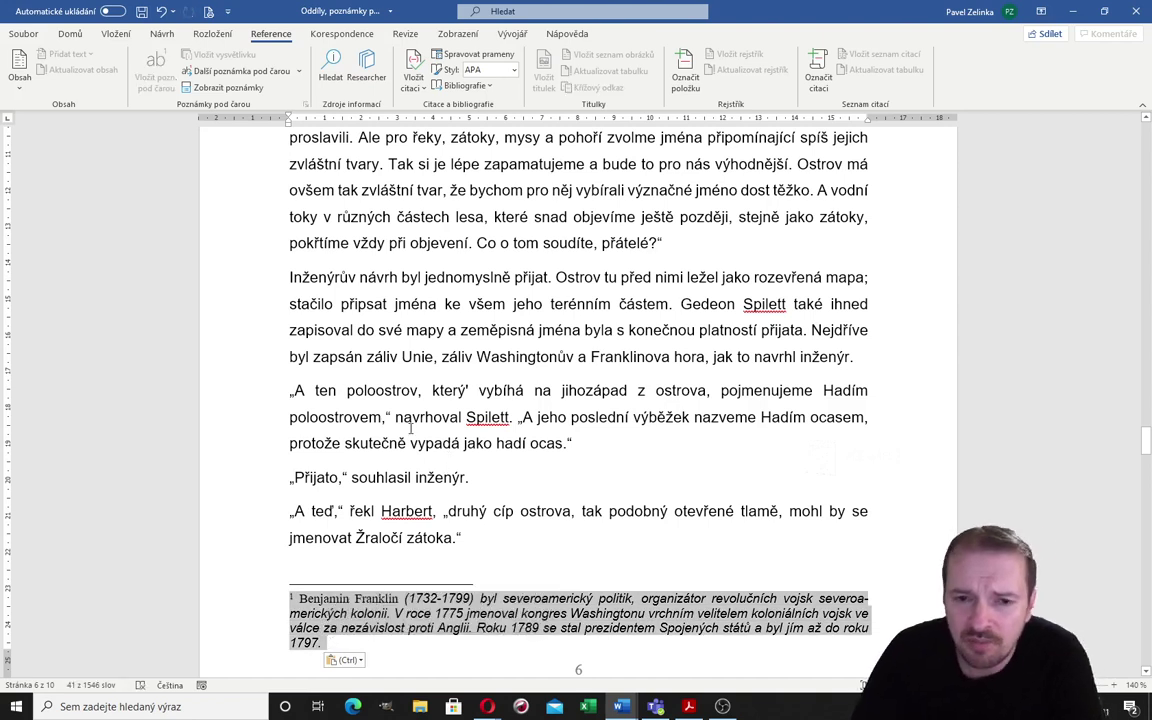
left_click(70, 34)
left_click(192, 60)
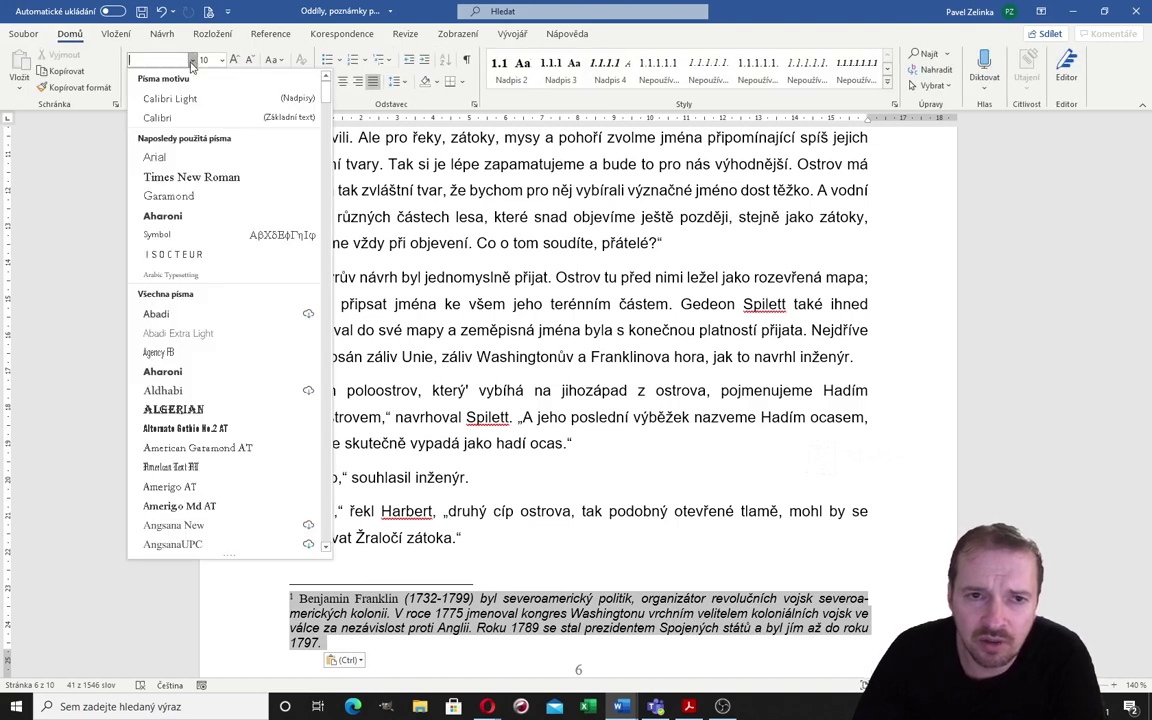
left_click(158, 158)
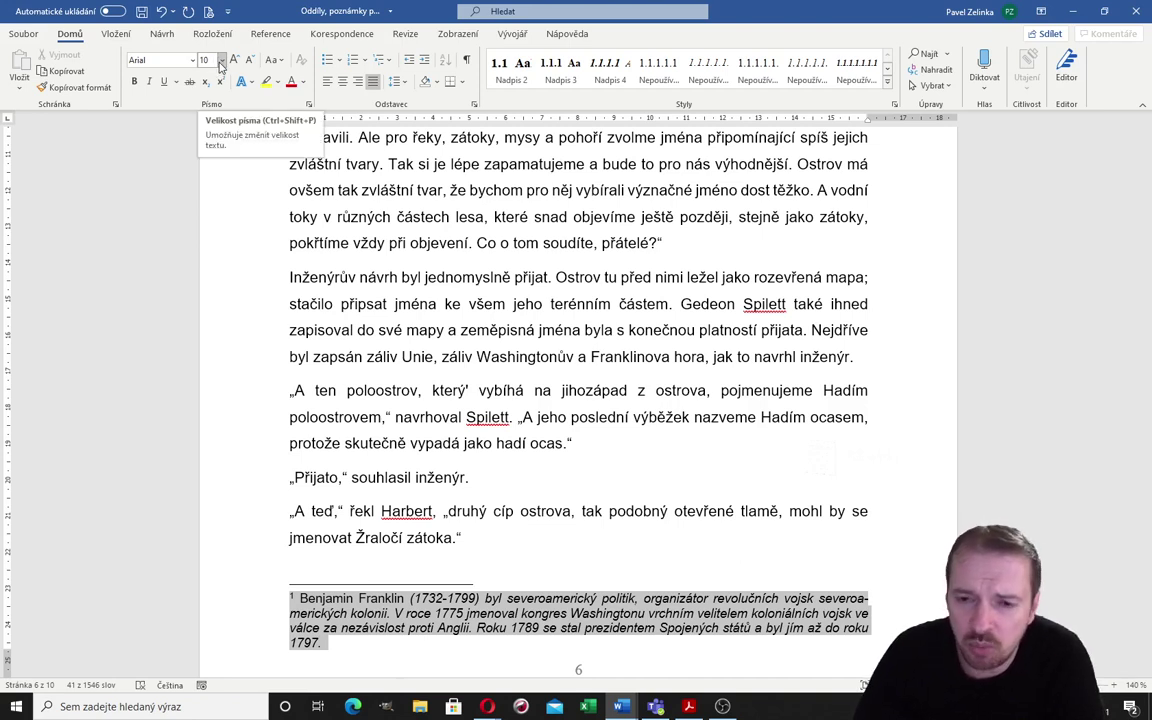
left_click(148, 82)
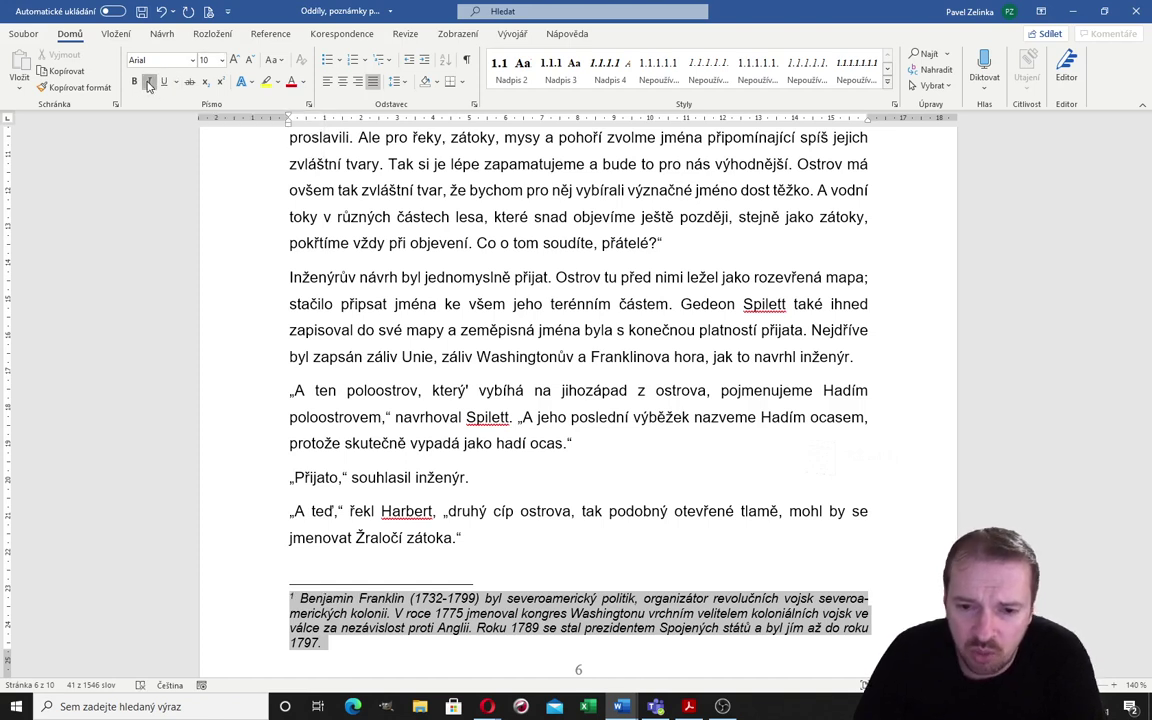
left_click(148, 82)
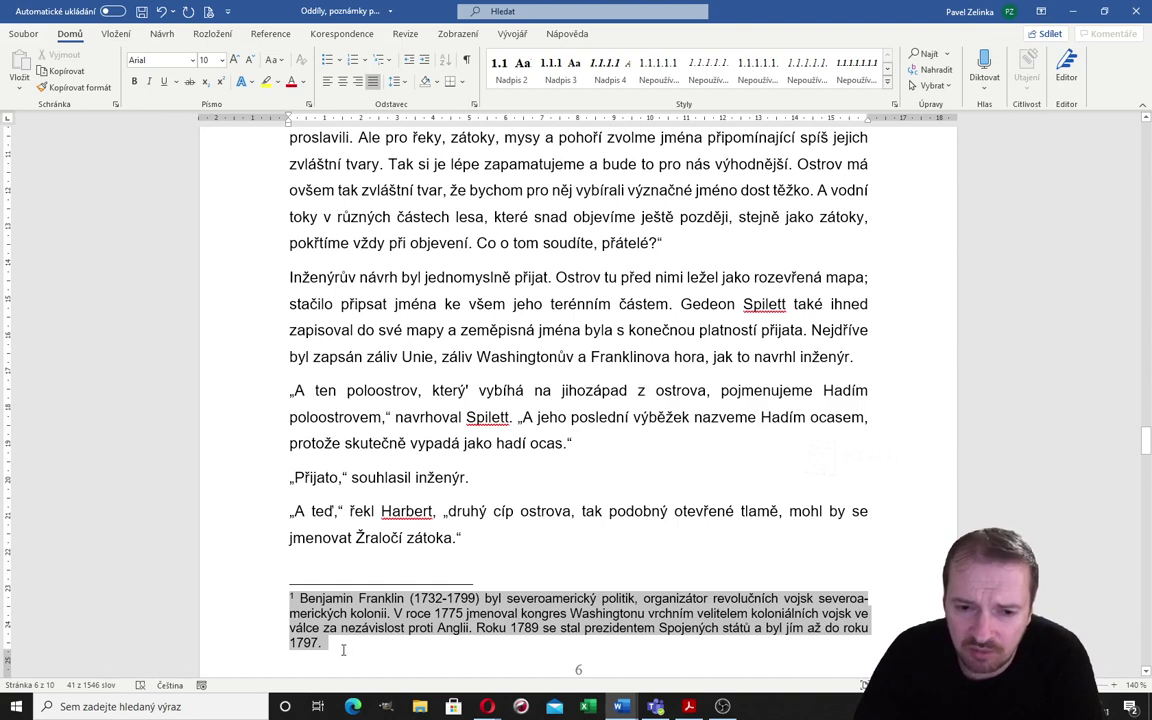
left_click(301, 584)
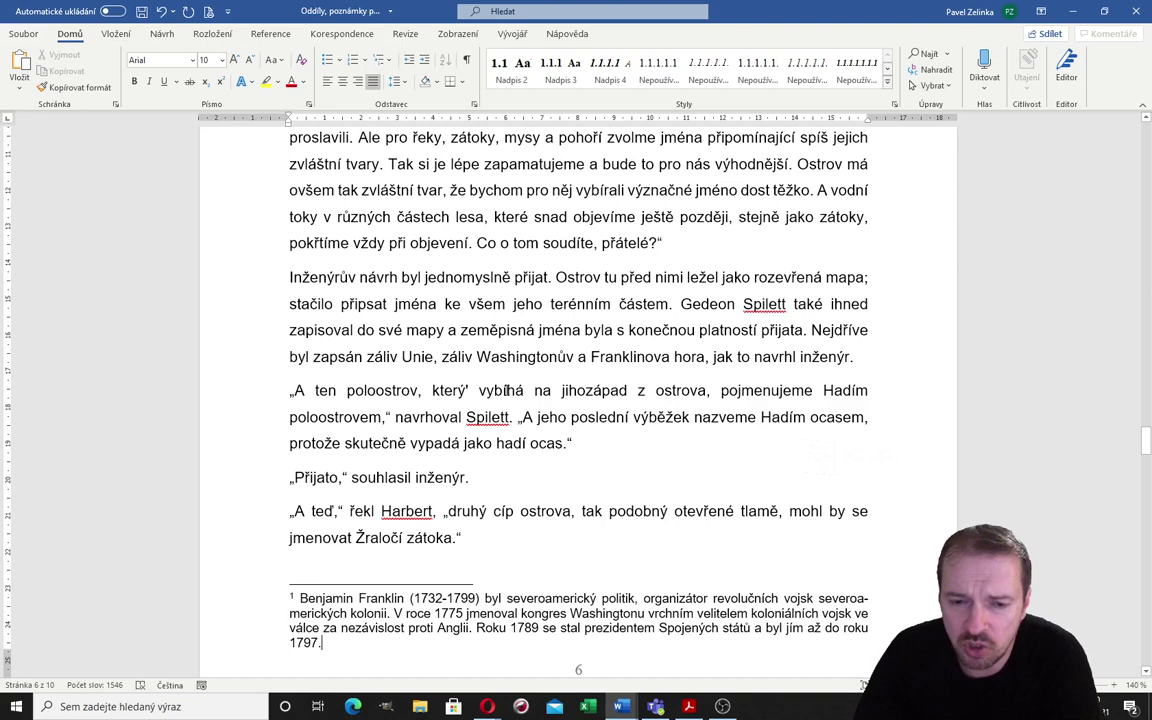
scroll(507, 390, "down", 2)
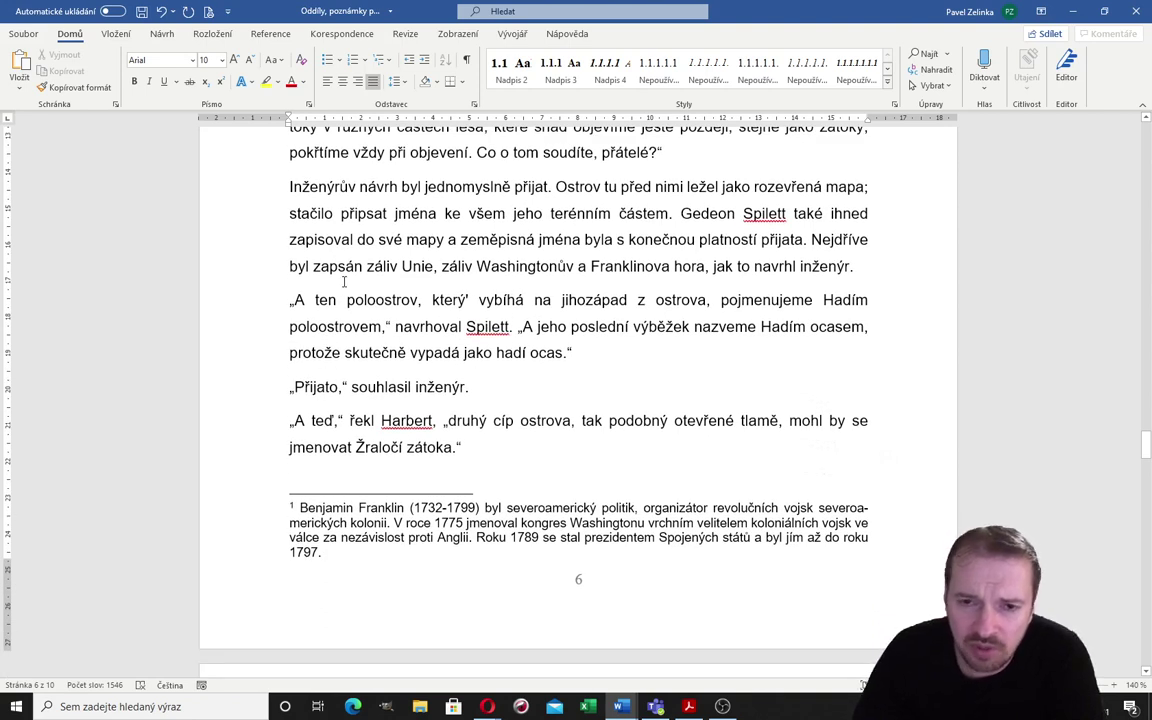
- Move the footnote 1 reference mark to sit directly after 'Franklinova' in the body text
scroll(336, 288, "up", 2)
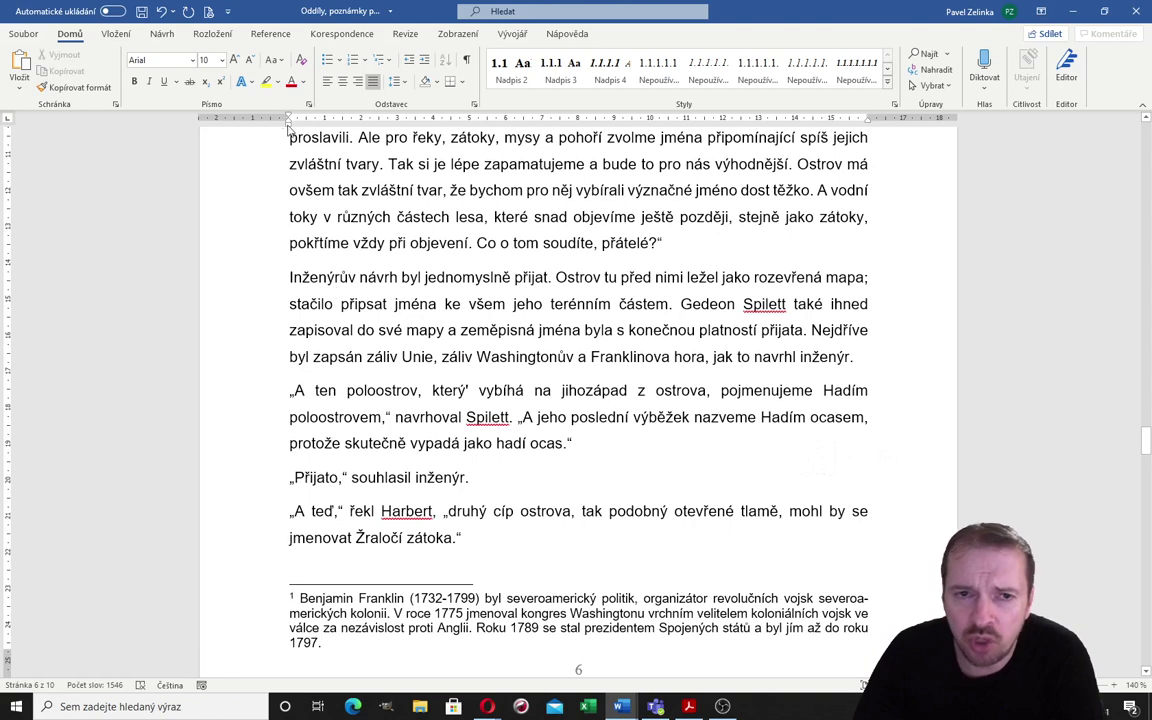
left_click(270, 33)
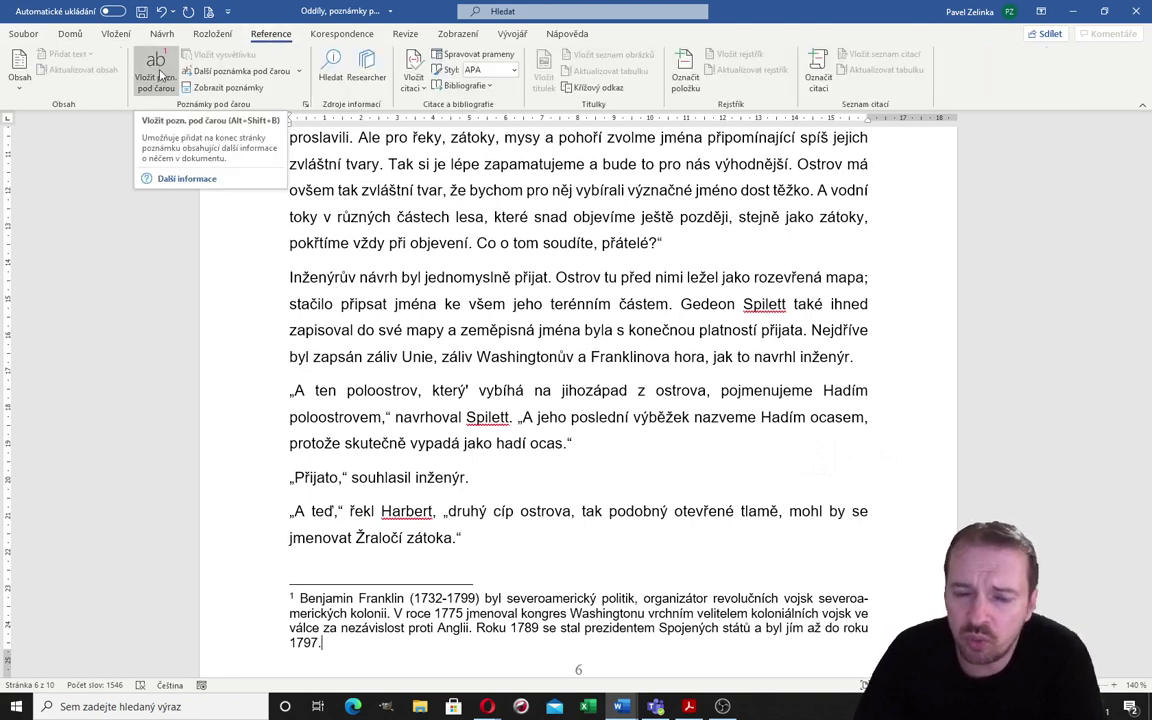
scroll(624, 420, "up", 2)
scroll(624, 420, "up", 1)
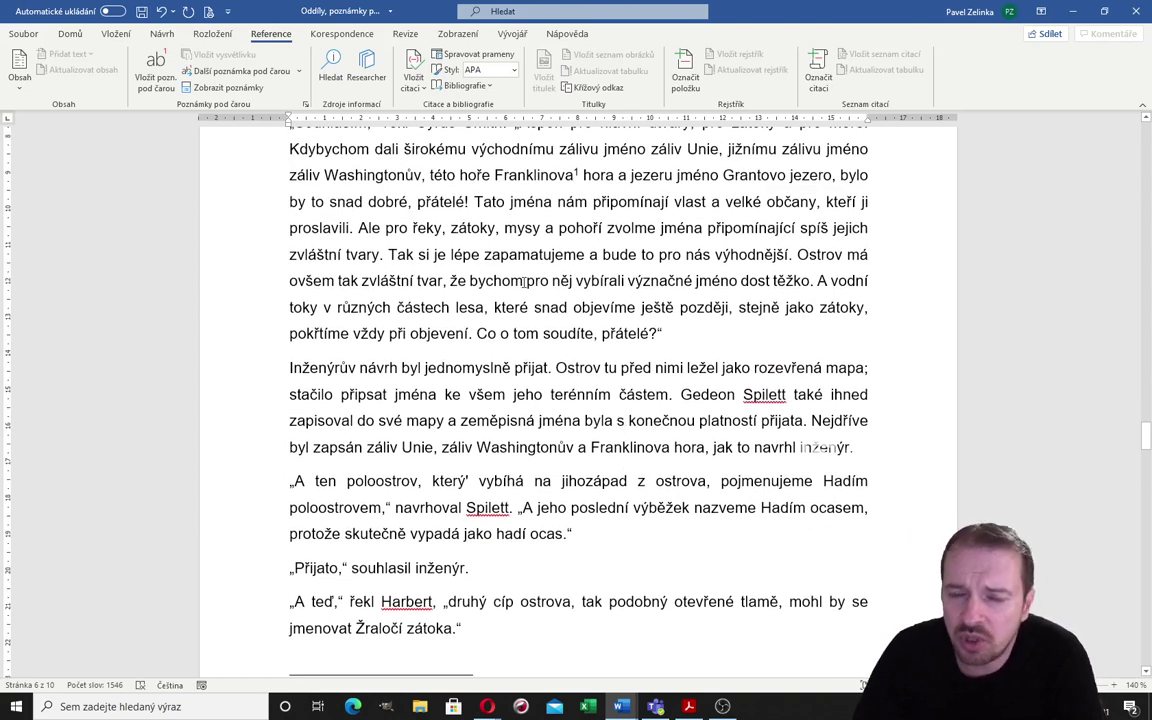
scroll(524, 283, "down", 3)
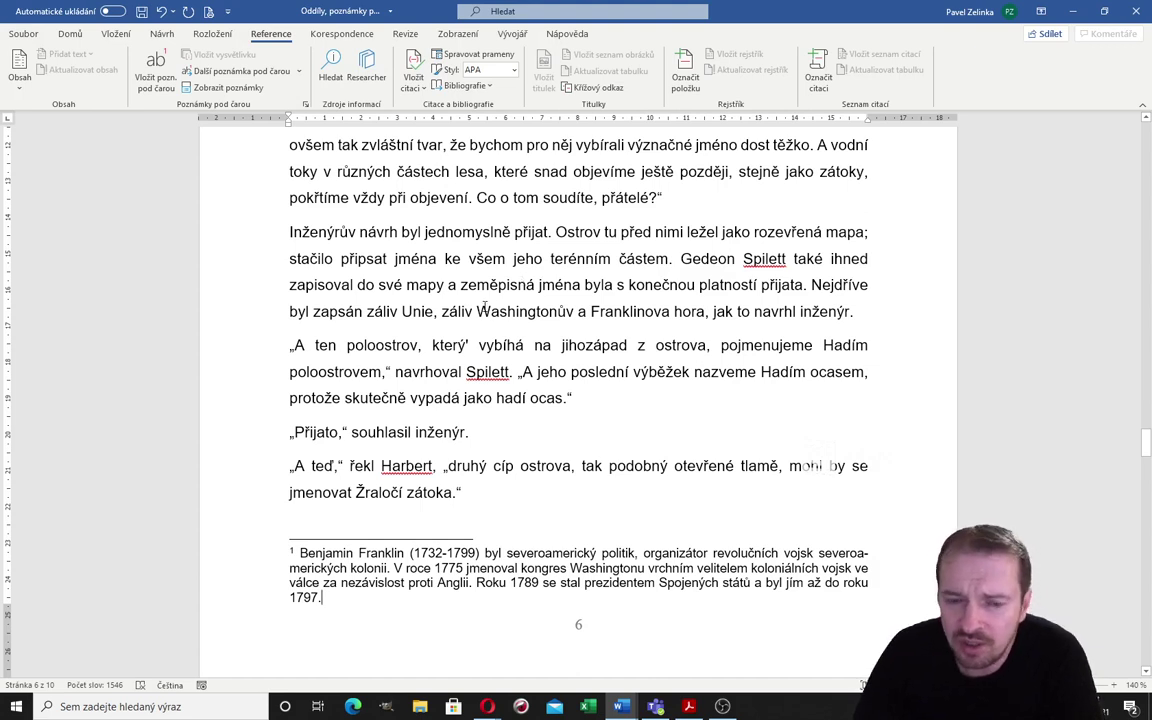
scroll(484, 308, "up", 3)
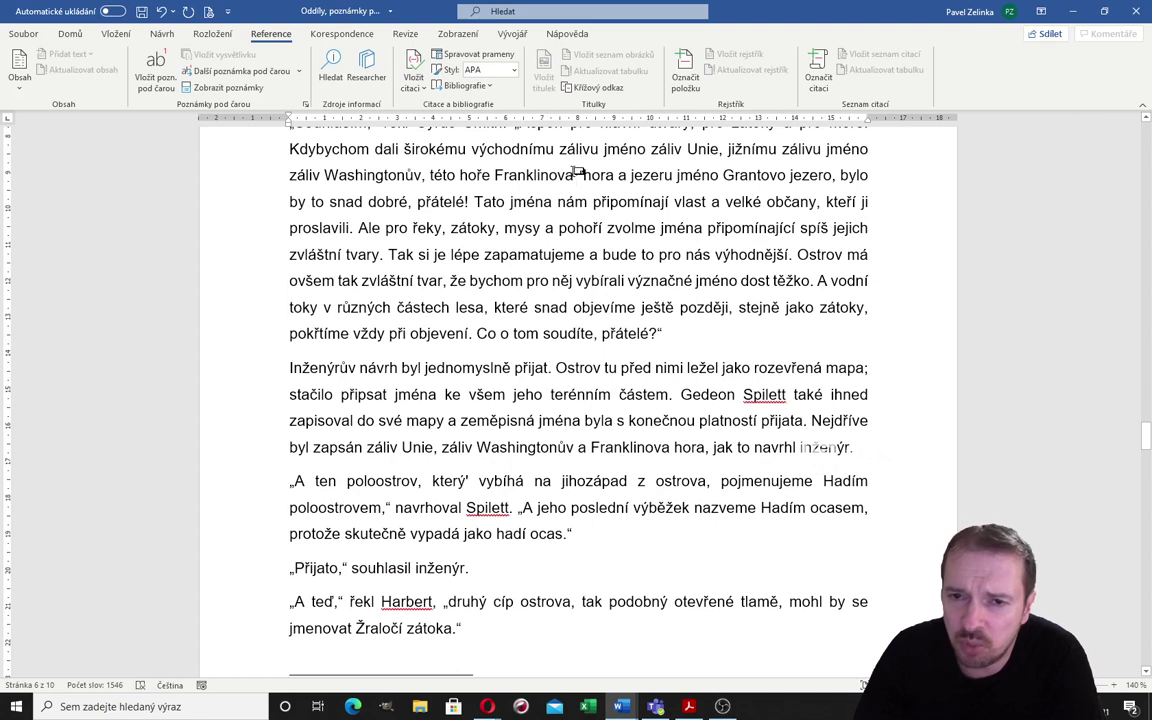
left_click_drag(578, 172, 576, 174)
scroll(585, 237, "down", 5)
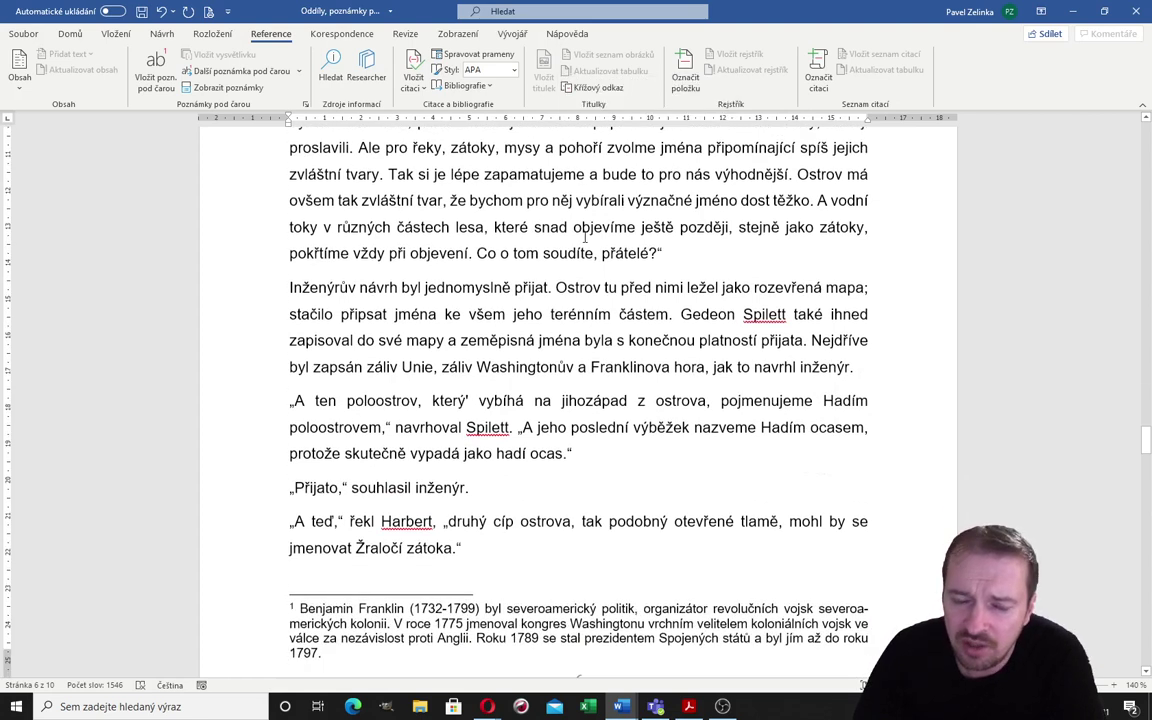
scroll(585, 237, "up", 2)
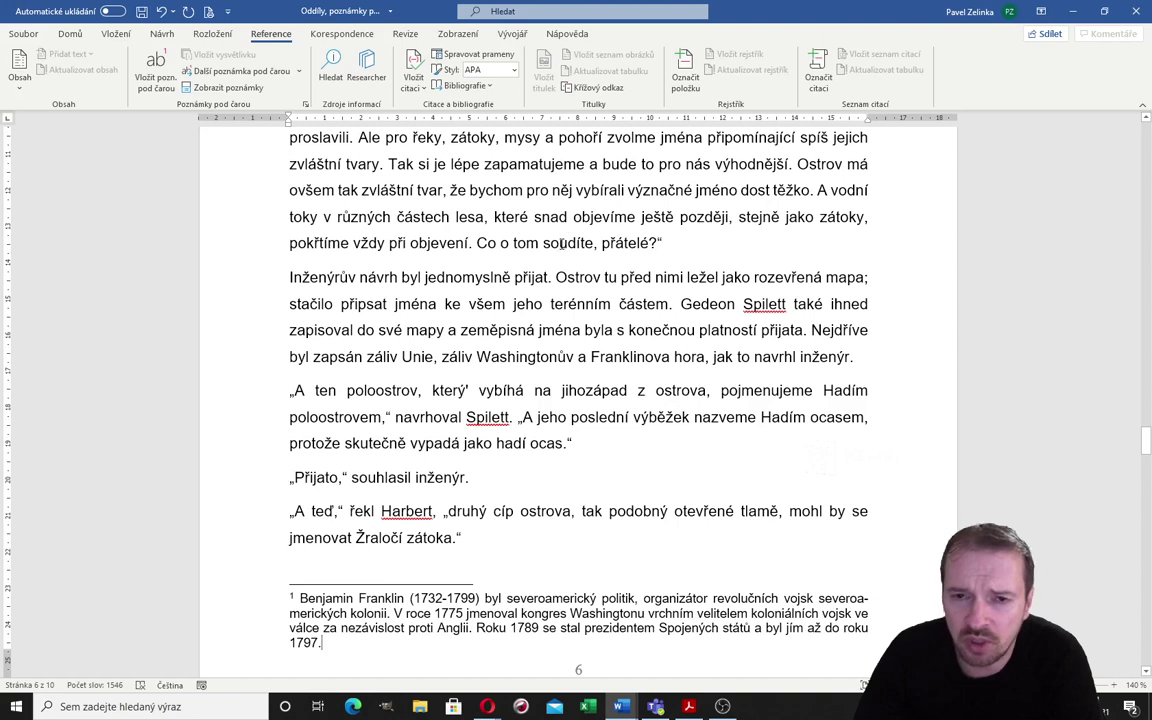
scroll(563, 243, "up", 2)
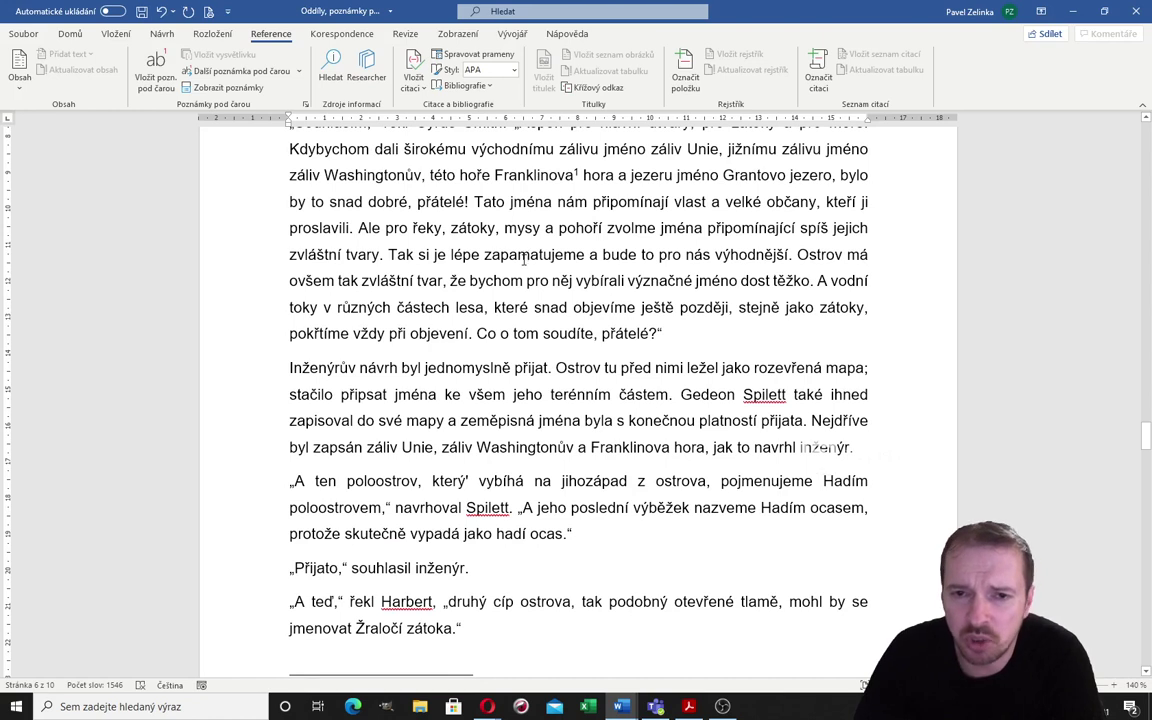
scroll(460, 360, "down", 1)
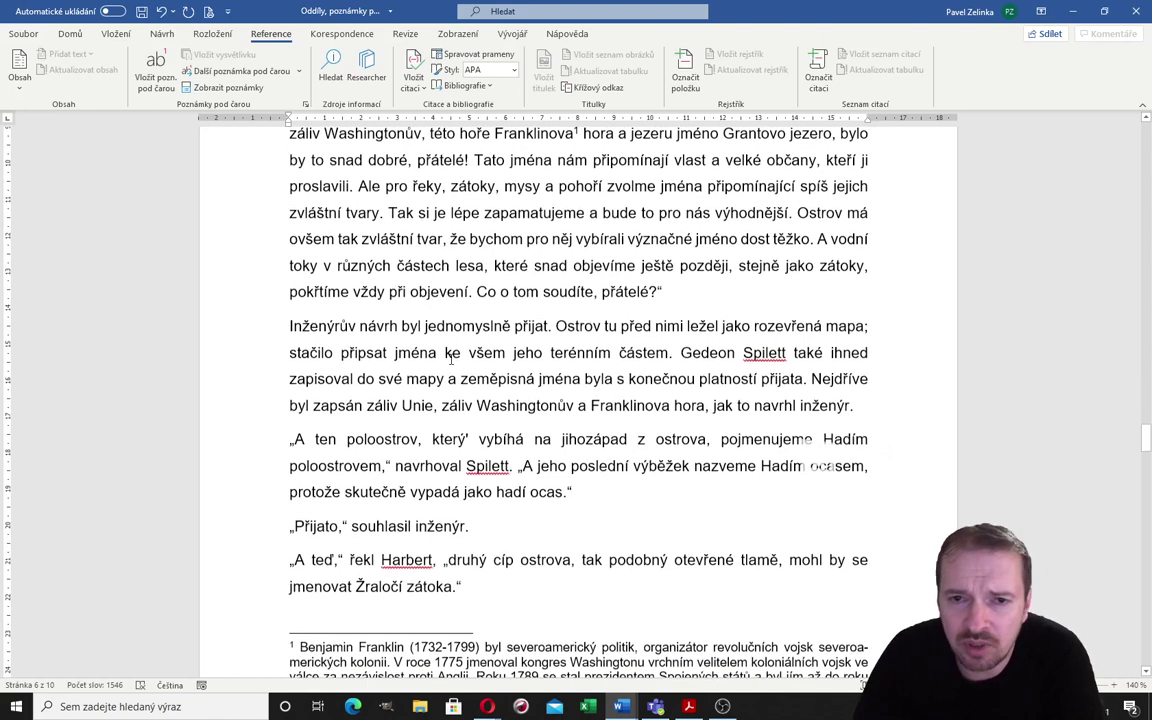
scroll(377, 222, "up", 2)
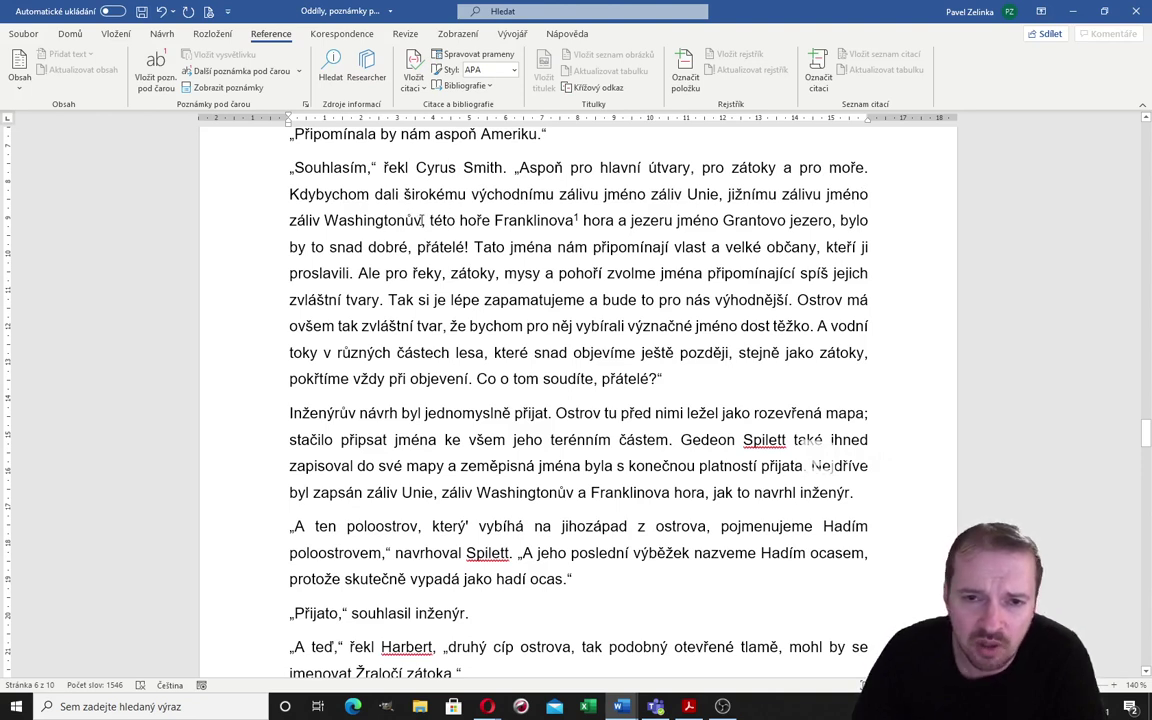
- Insert a footnote after 'Washingtonův', type 'George Washington' and paste the copied biography
left_click(421, 220)
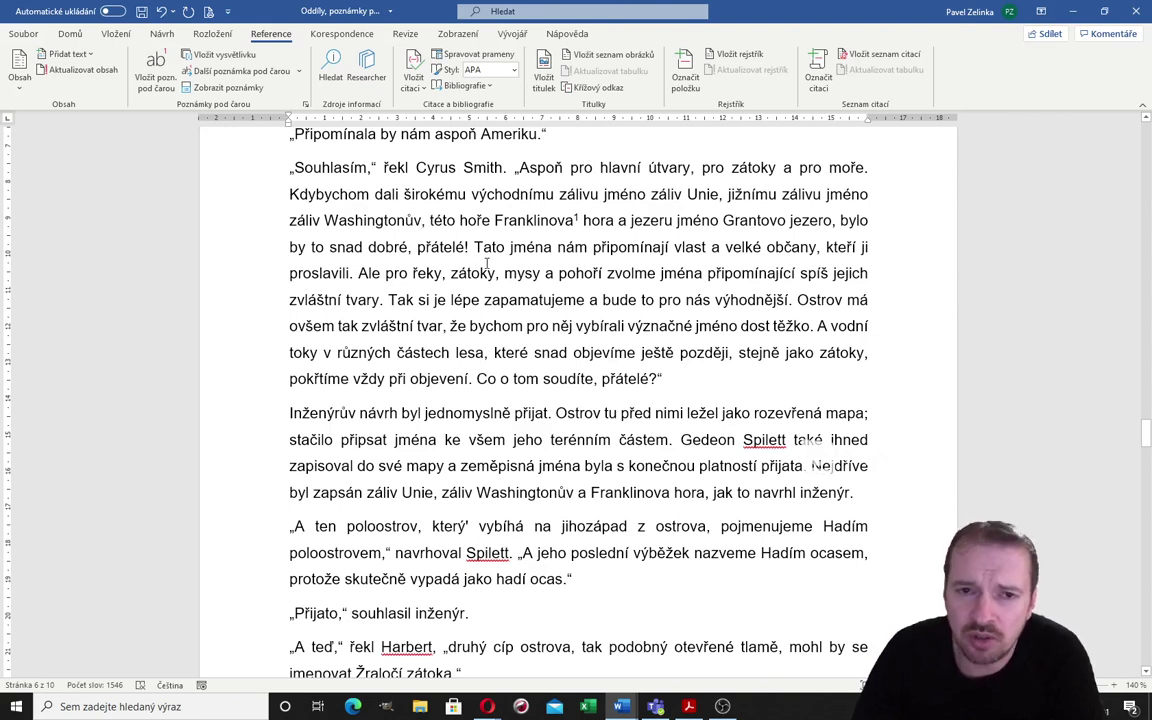
left_click(158, 73)
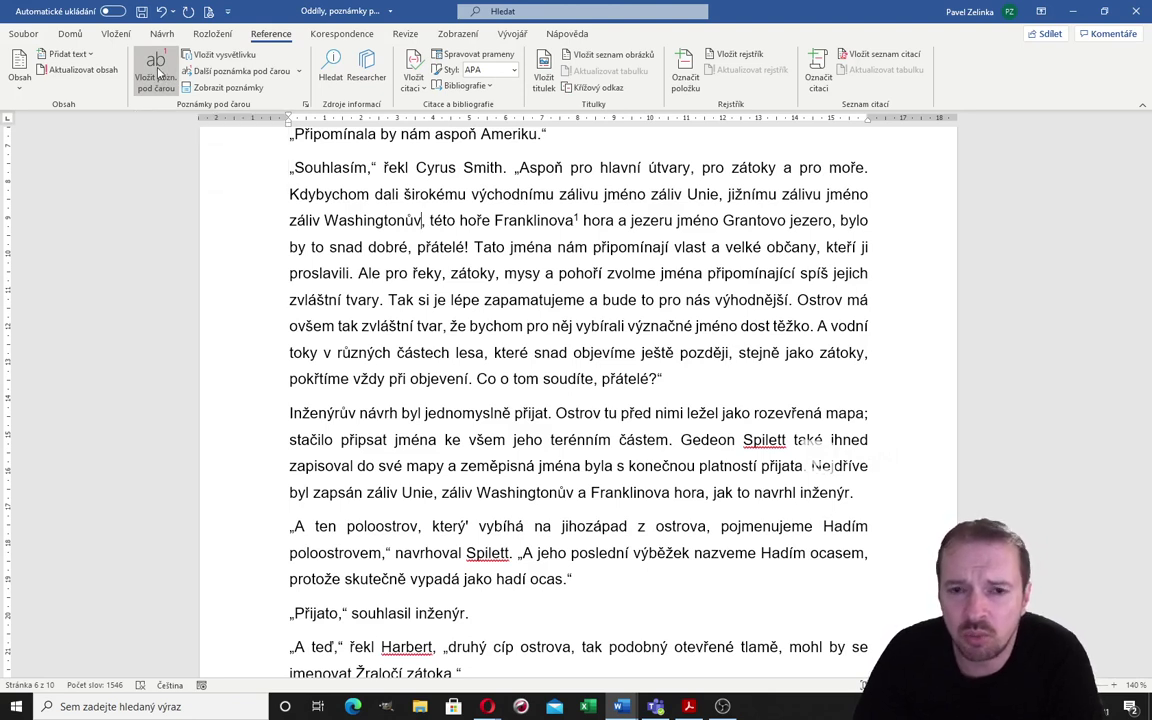
scroll(502, 275, "up", 2)
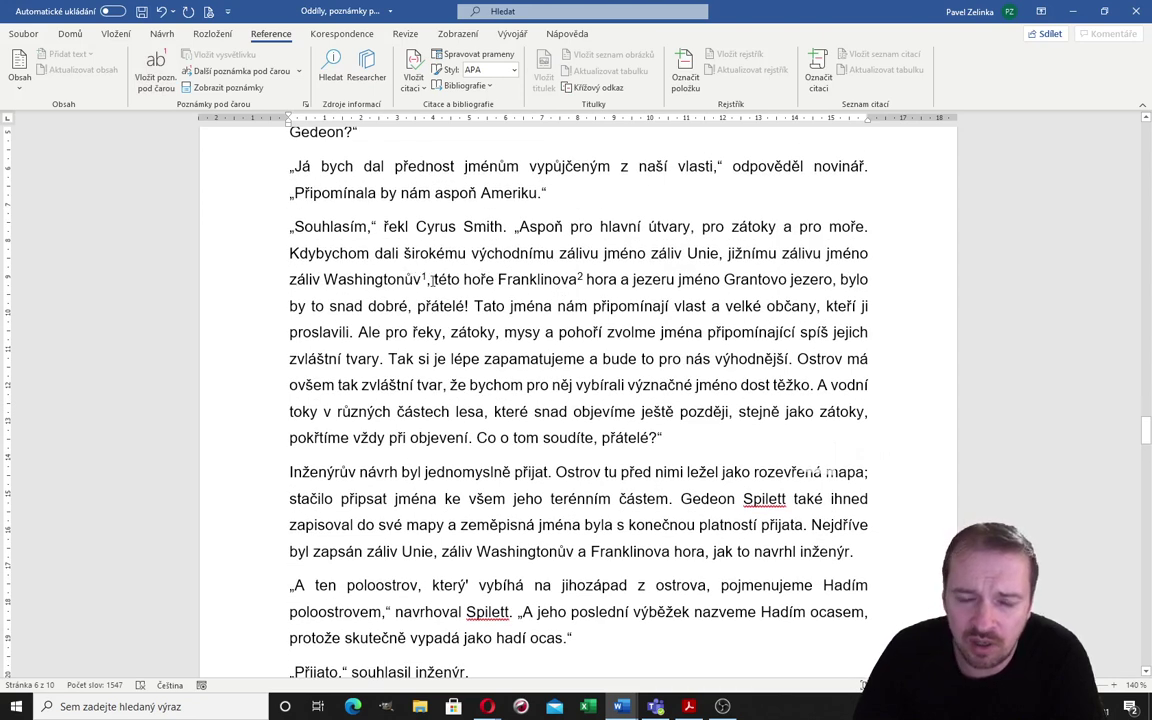
double_click(426, 279)
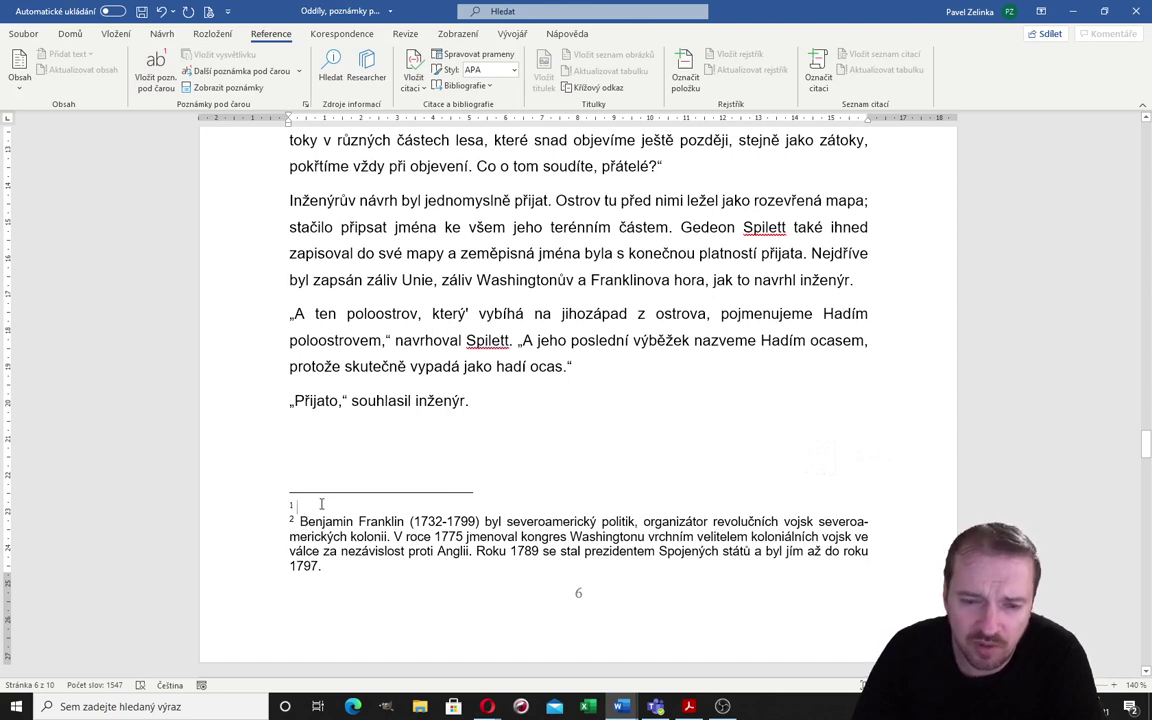
scroll(330, 480, "up", 1)
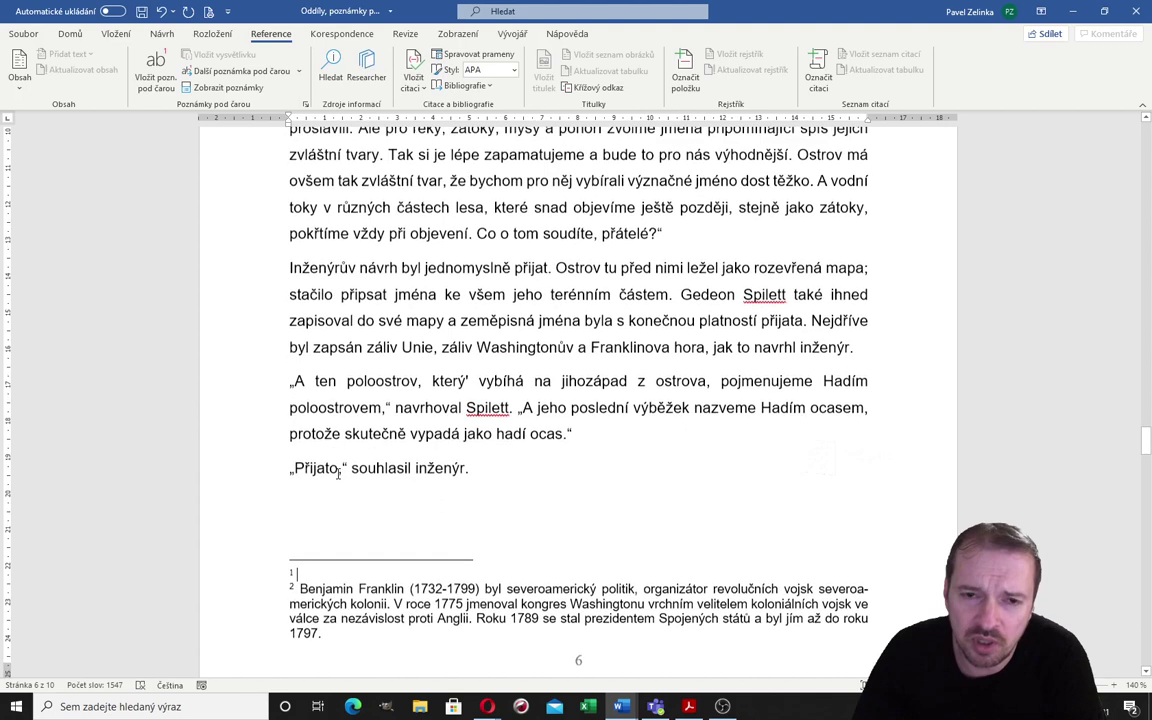
scroll(320, 470, "down", 1)
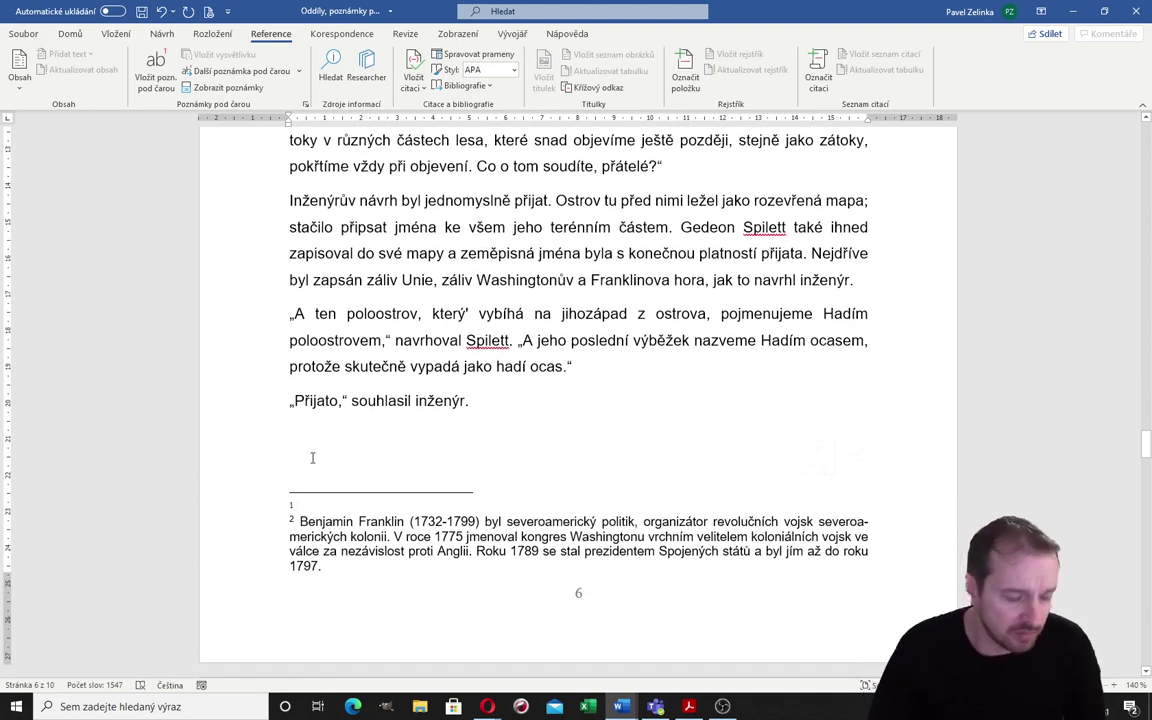
type("Geor")
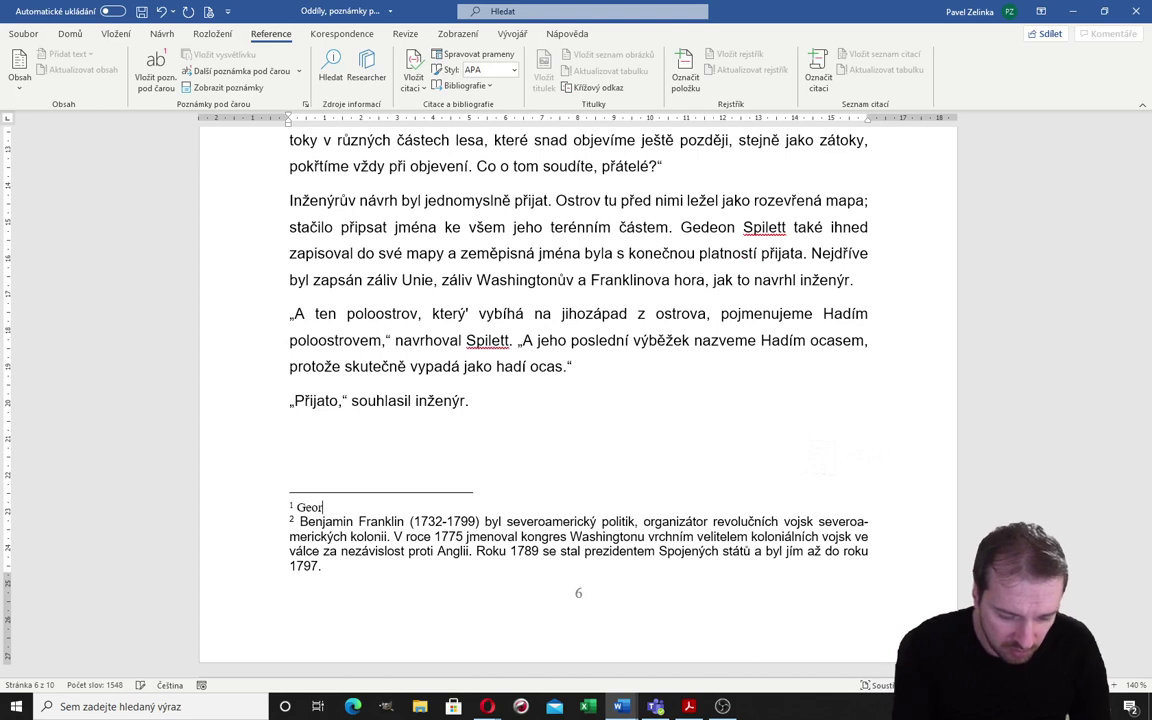
type("ge")
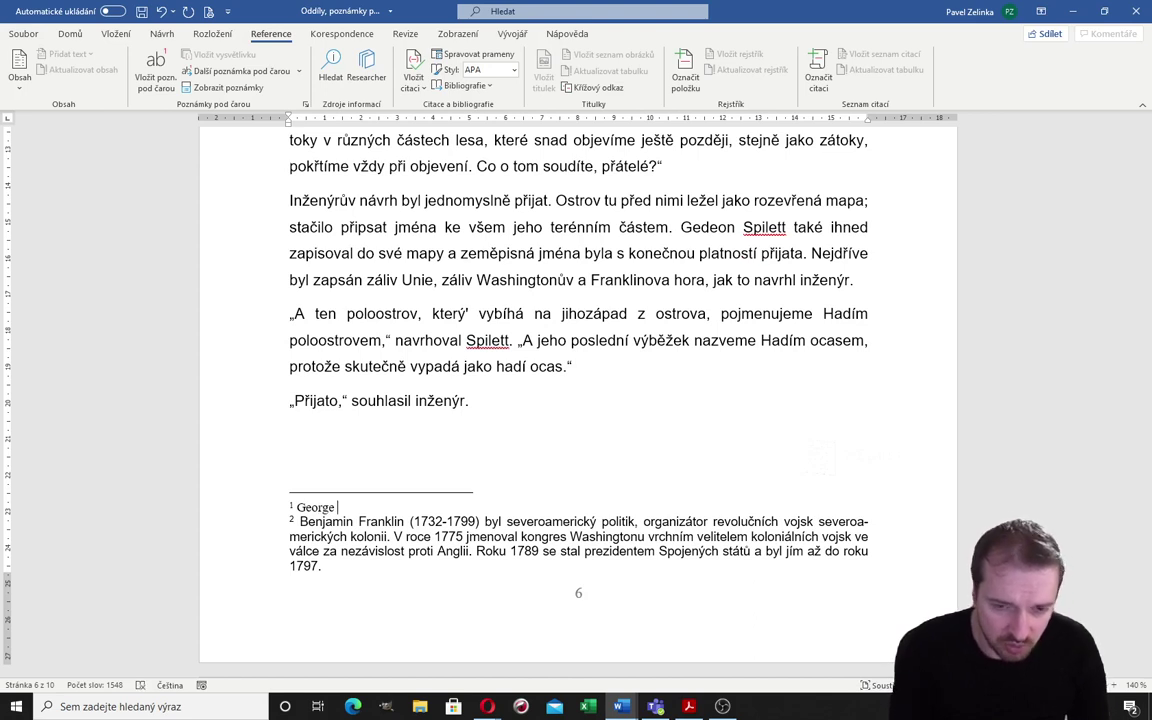
type(" Wa")
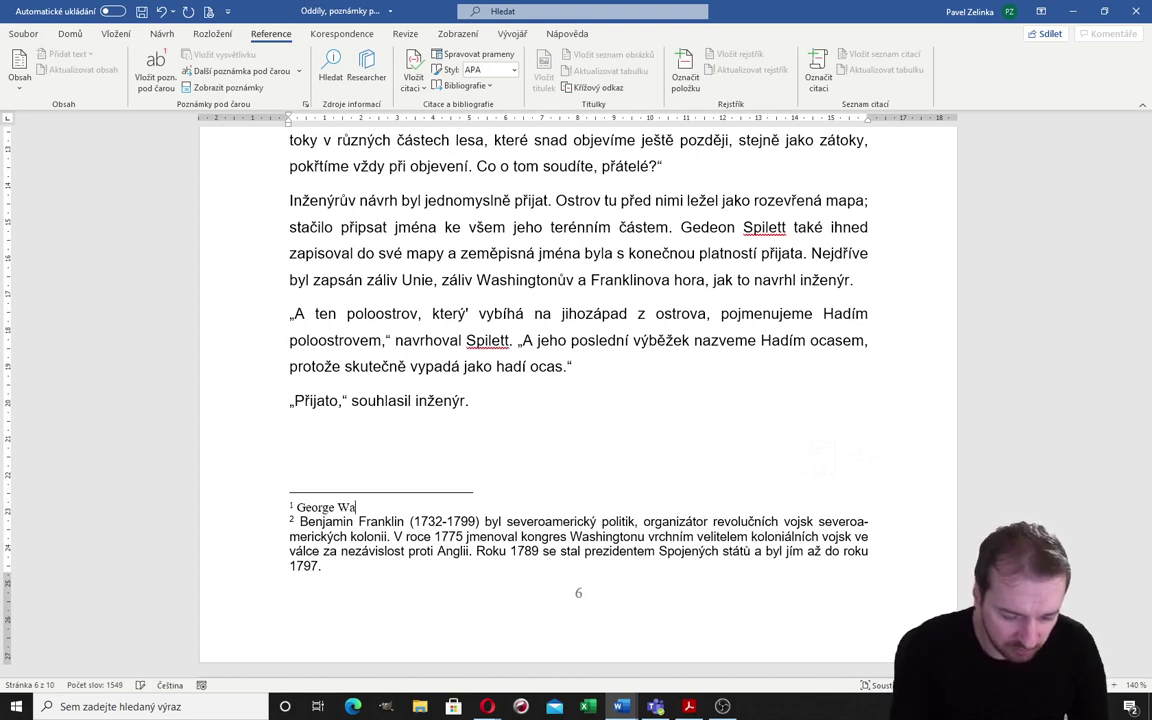
type("shingt")
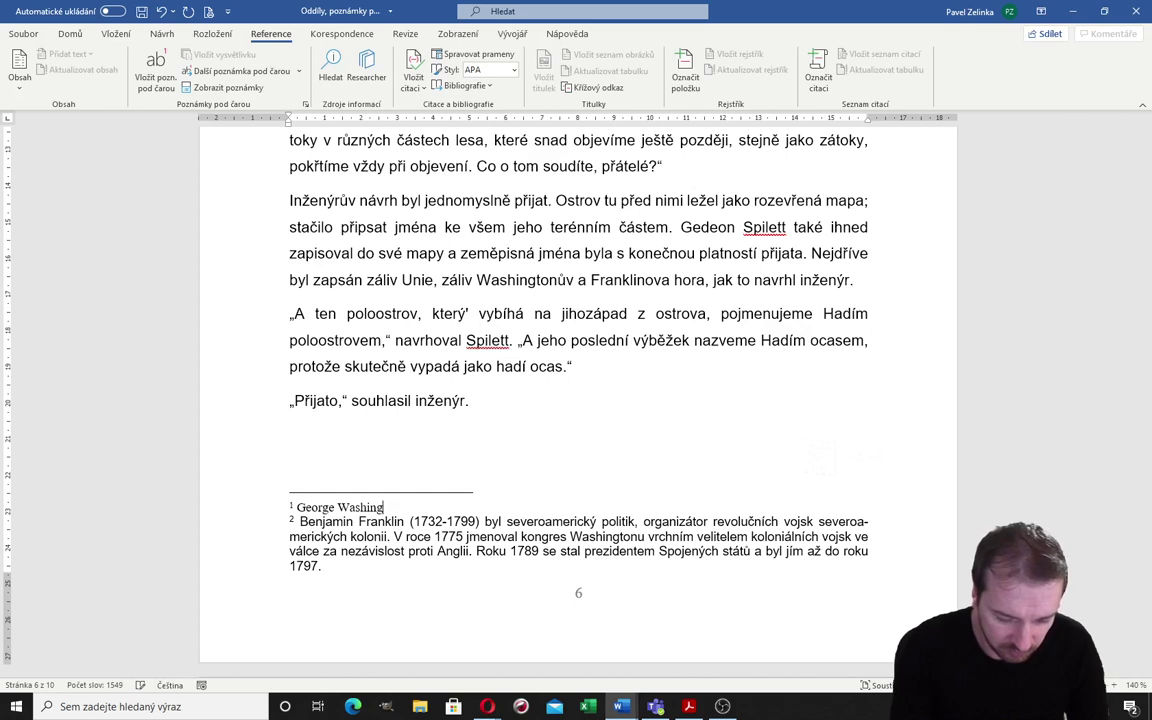
type("on")
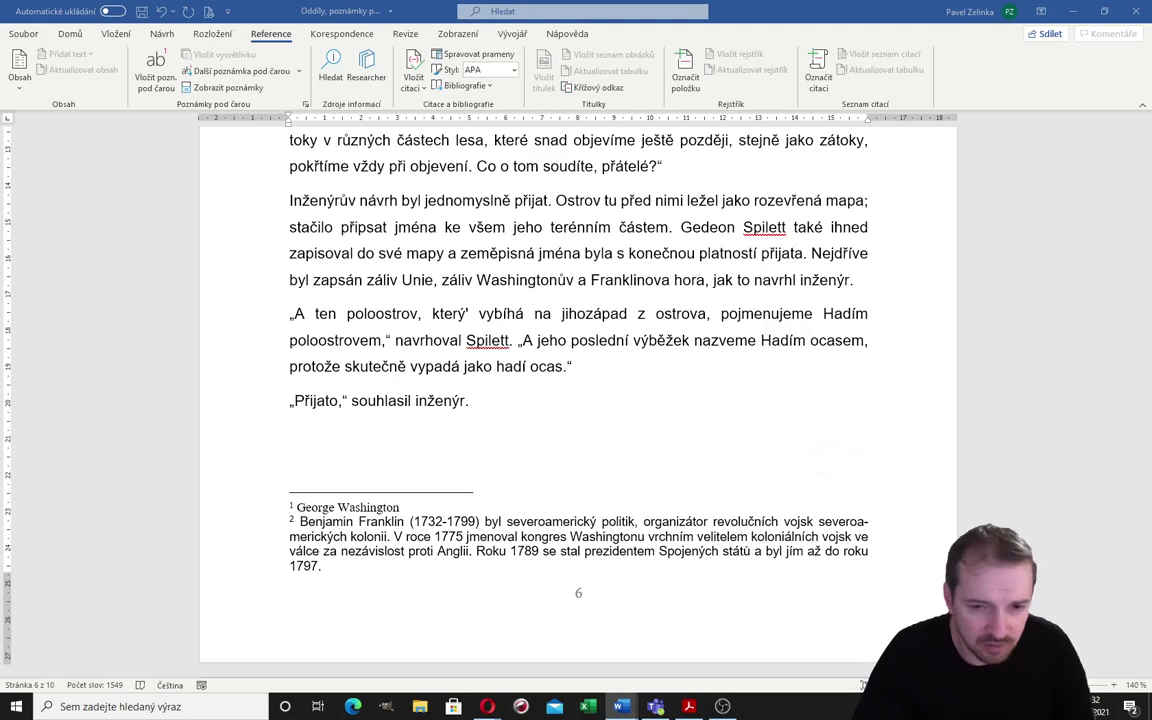
left_click(420, 507)
type("(1732-1799) byl severoamerický politik, organizátor revolučních vojsk severoamerických kolonií. V roce 1775 jmenoval kongres Washingtonu vrchním velitelem koloniálních vojsk ve válce za nezávislost proti Anglii. Roku 1789 se stal prezidentem Spojených států a byl jím až do roku 1797.")
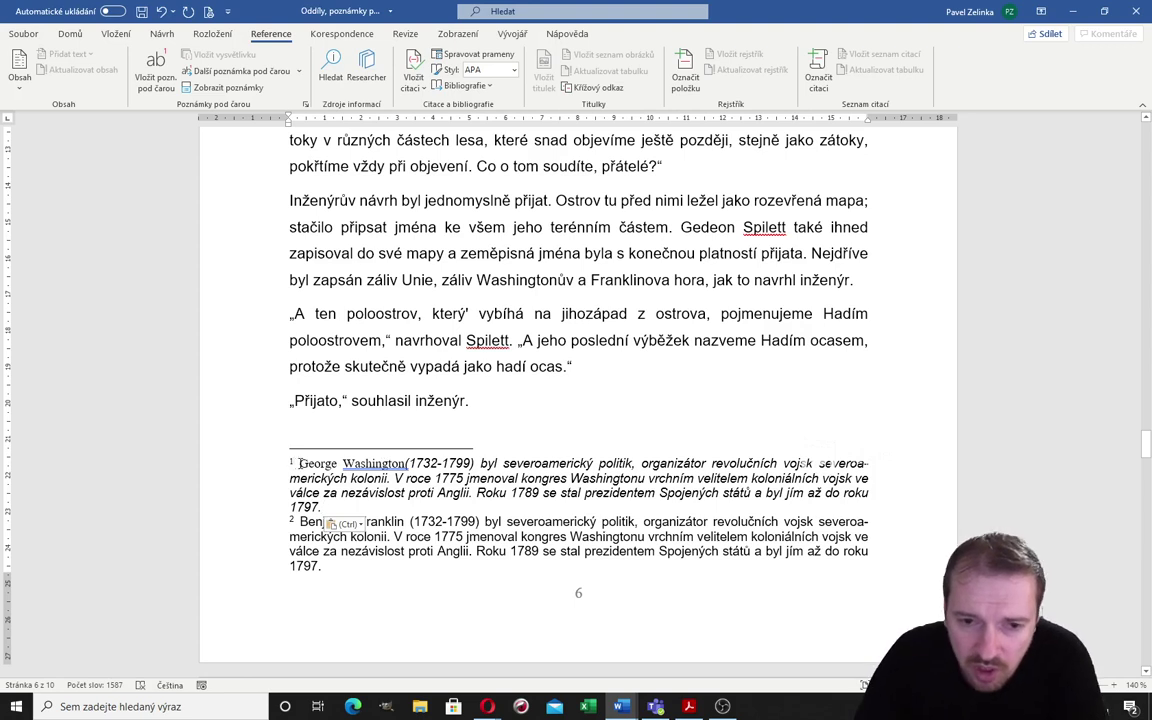
- Set the Washington footnote text in upright Arial, removing the italics
left_click_drag(299, 463, 322, 507)
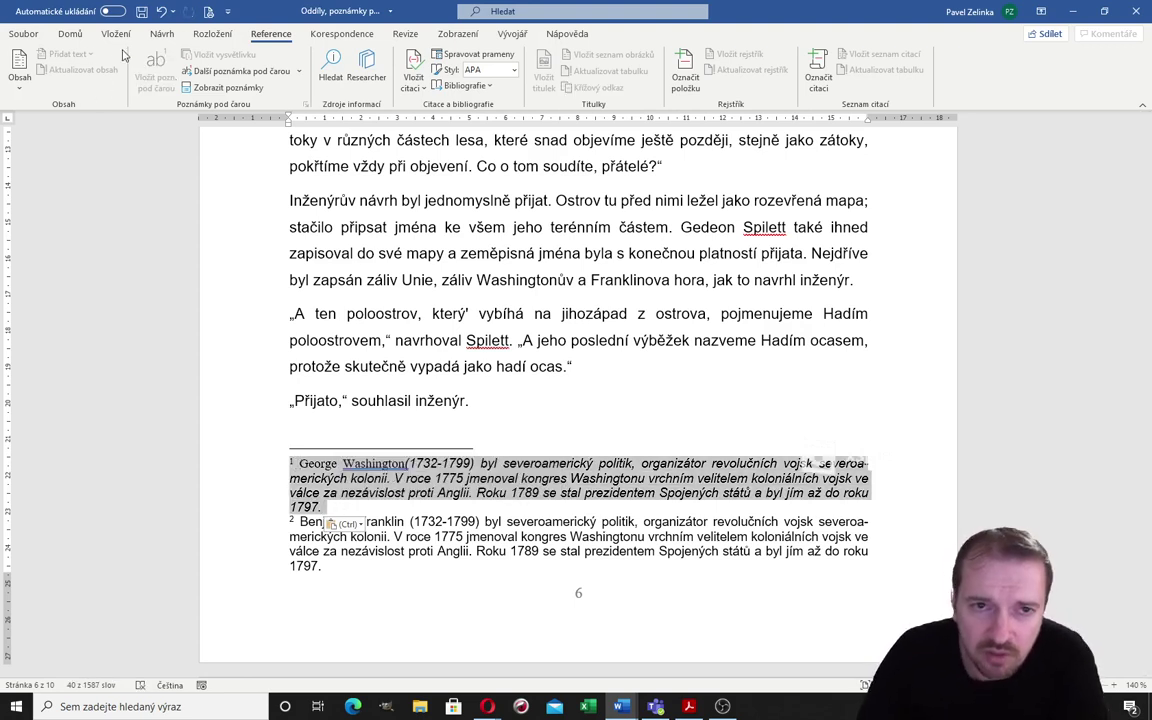
left_click(70, 33)
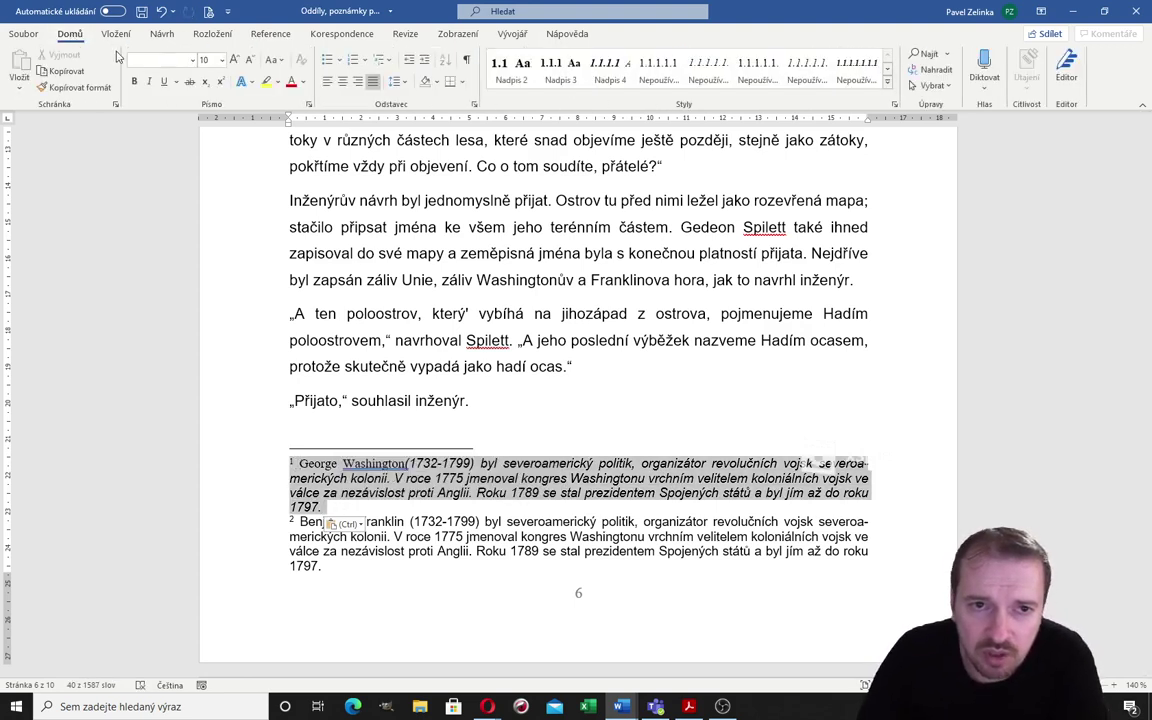
left_click(192, 62)
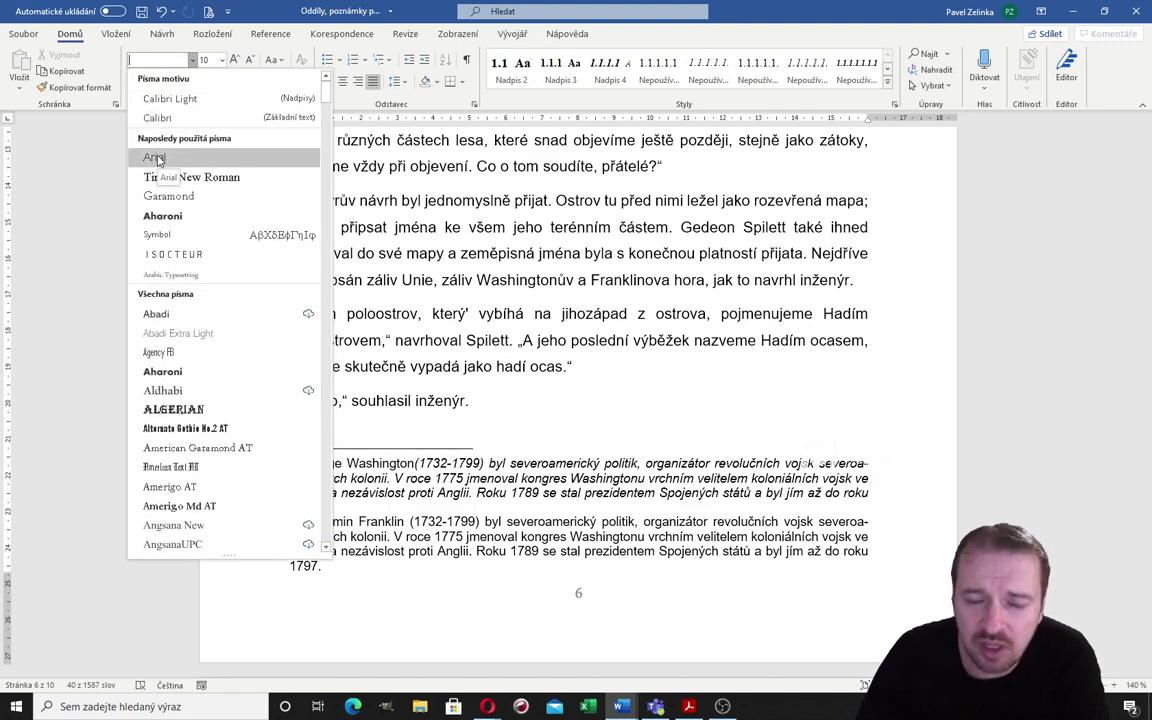
left_click(155, 158)
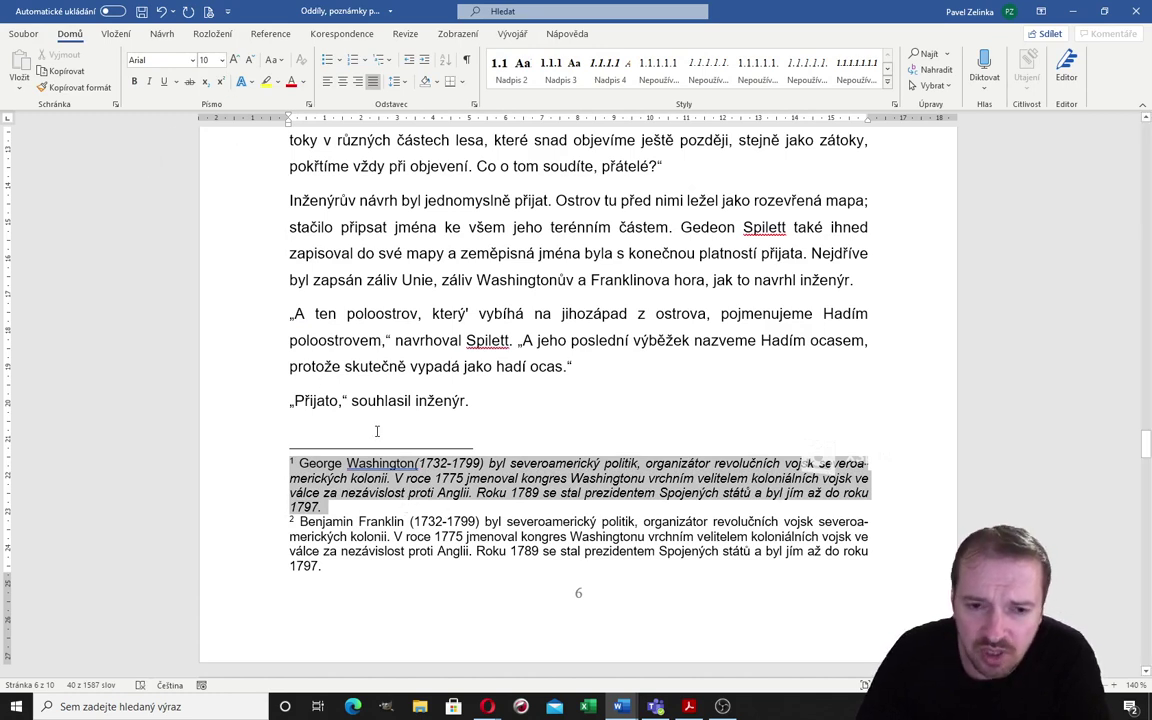
left_click(148, 83)
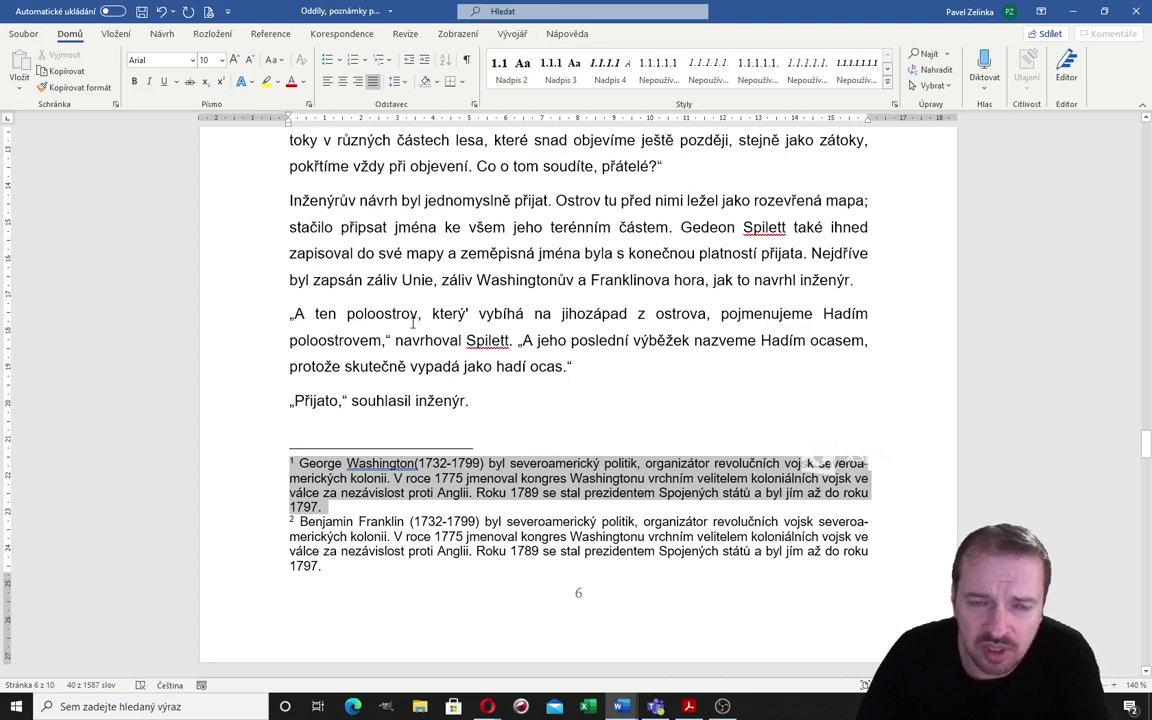
left_click(356, 484)
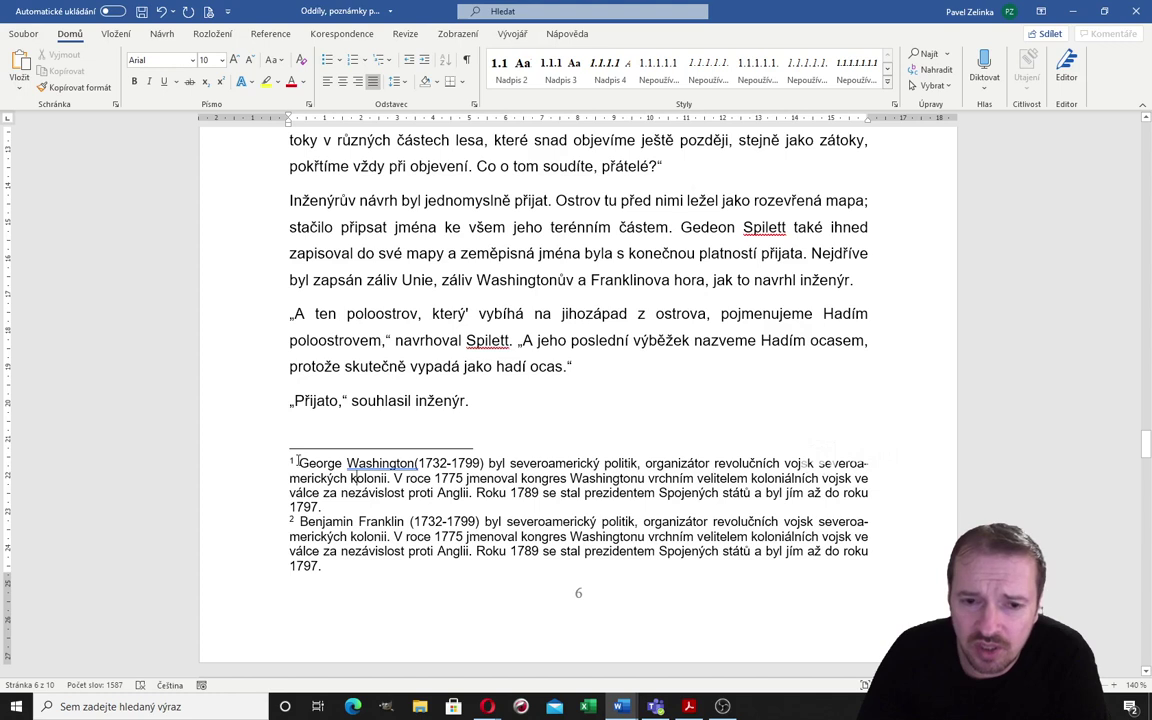
- Give footnote 1 a paragraph spacing of 6 pt after
triple_click(502, 463)
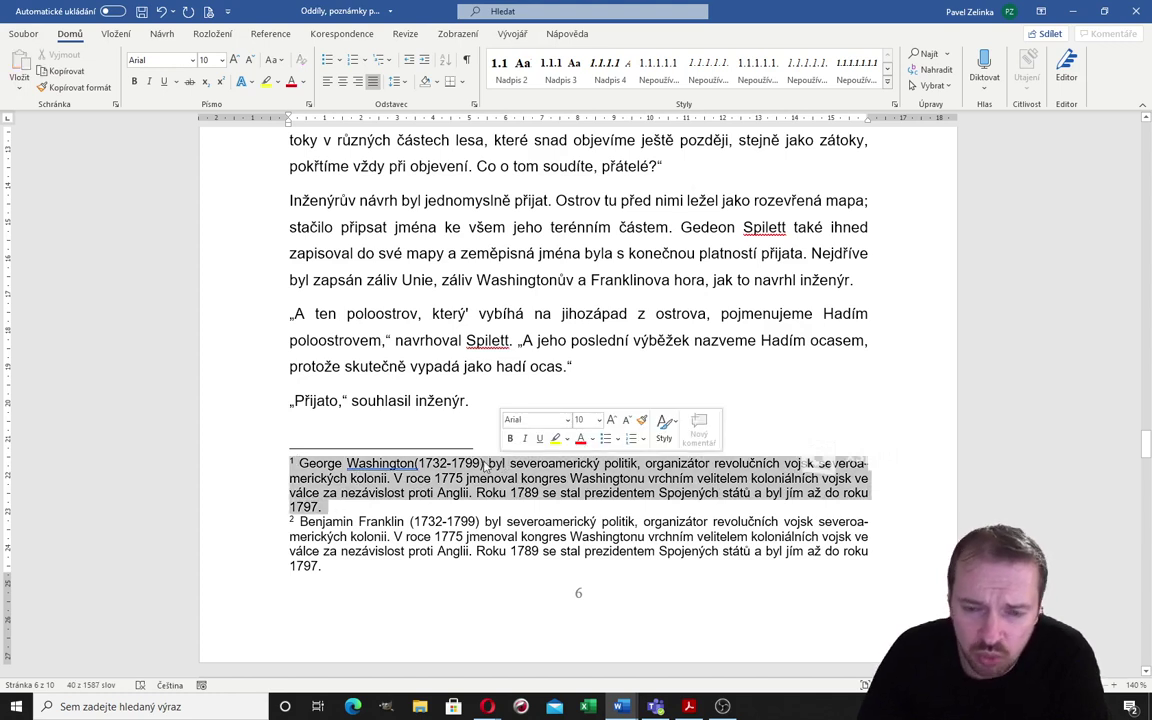
left_click(474, 104)
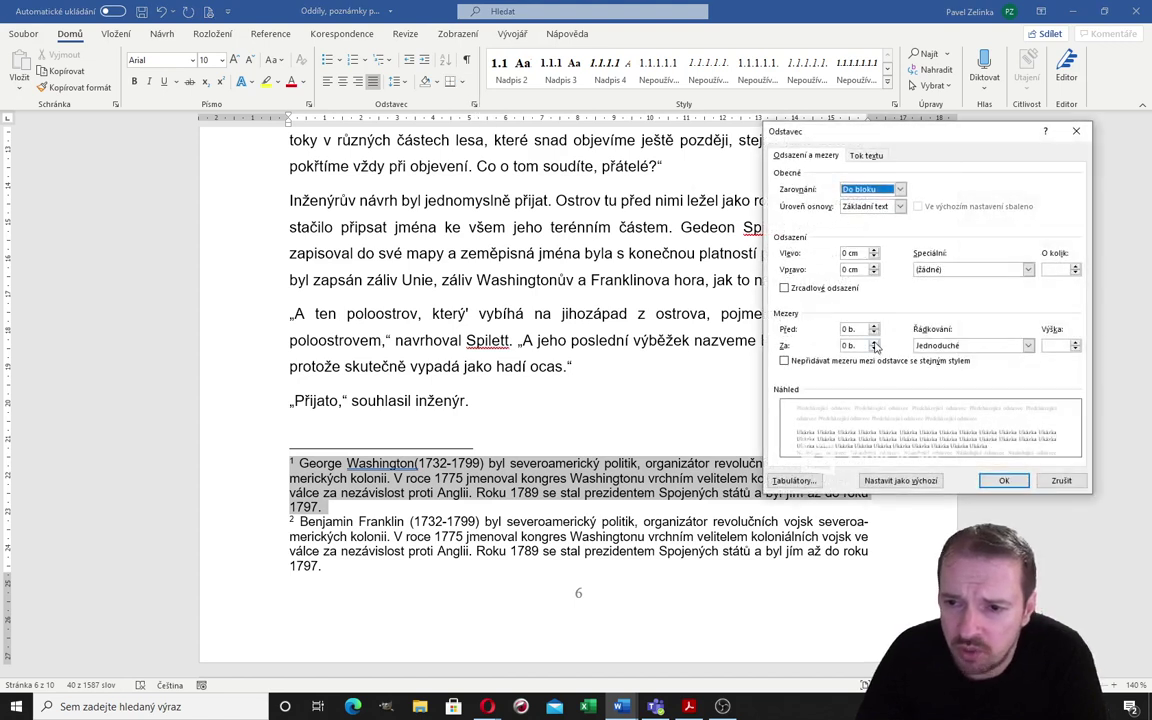
left_click(873, 342)
left_click(1003, 481)
left_click(515, 551)
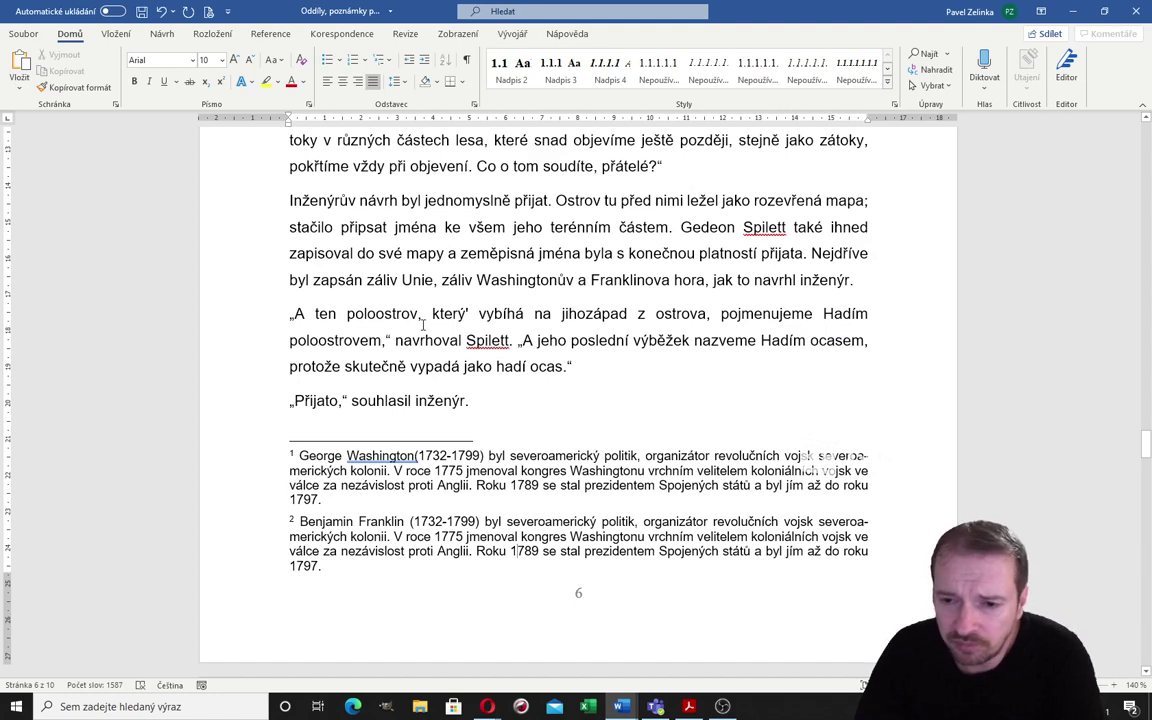
- Insert footnote 3 right after 'Lincolnovým' on page 7
scroll(423, 325, "down", 1)
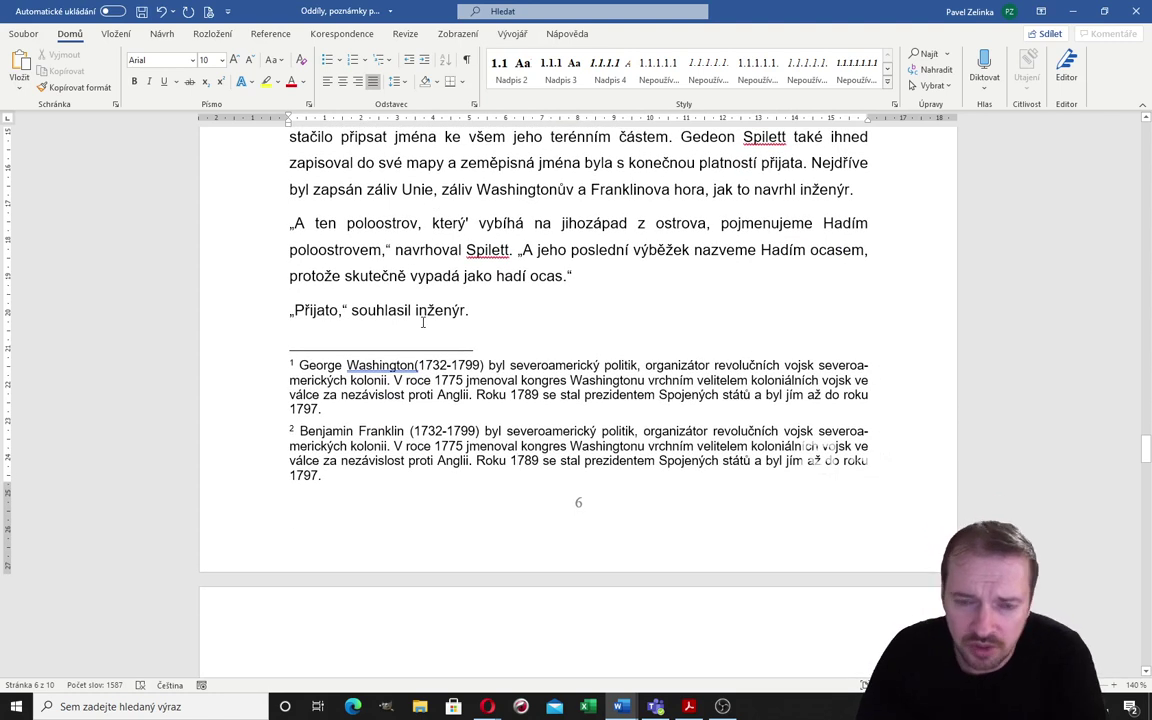
scroll(410, 314, "down", 2)
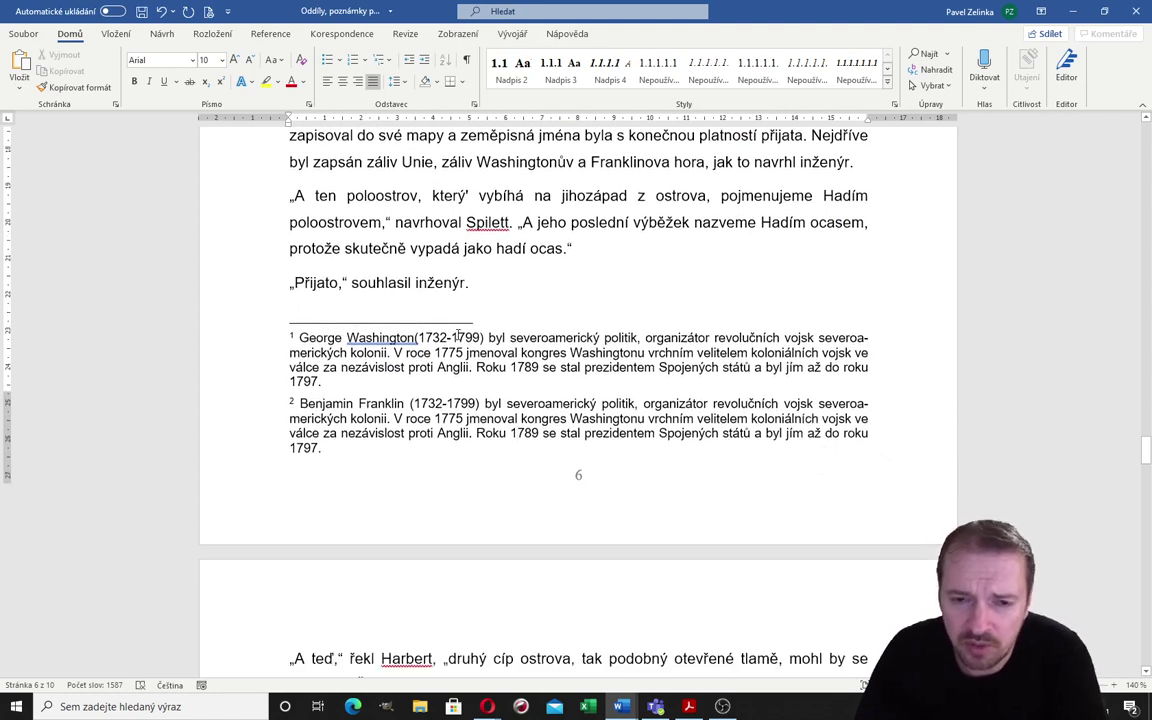
scroll(440, 345, "down", 2)
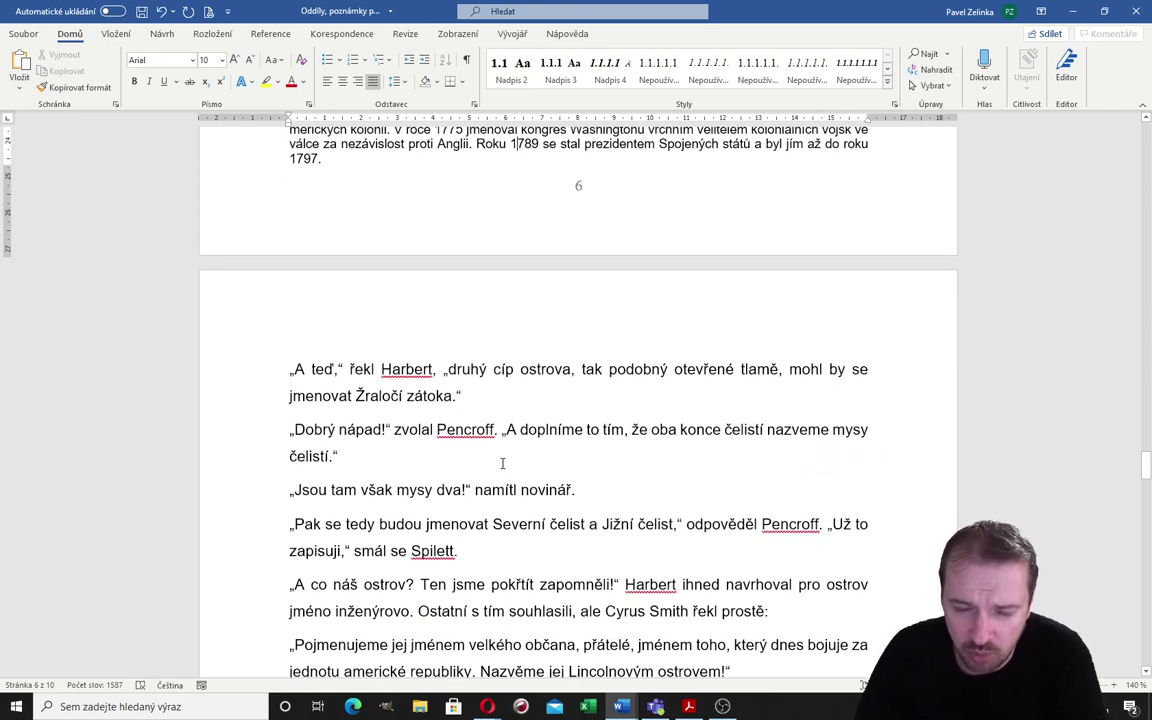
scroll(502, 463, "down", 1)
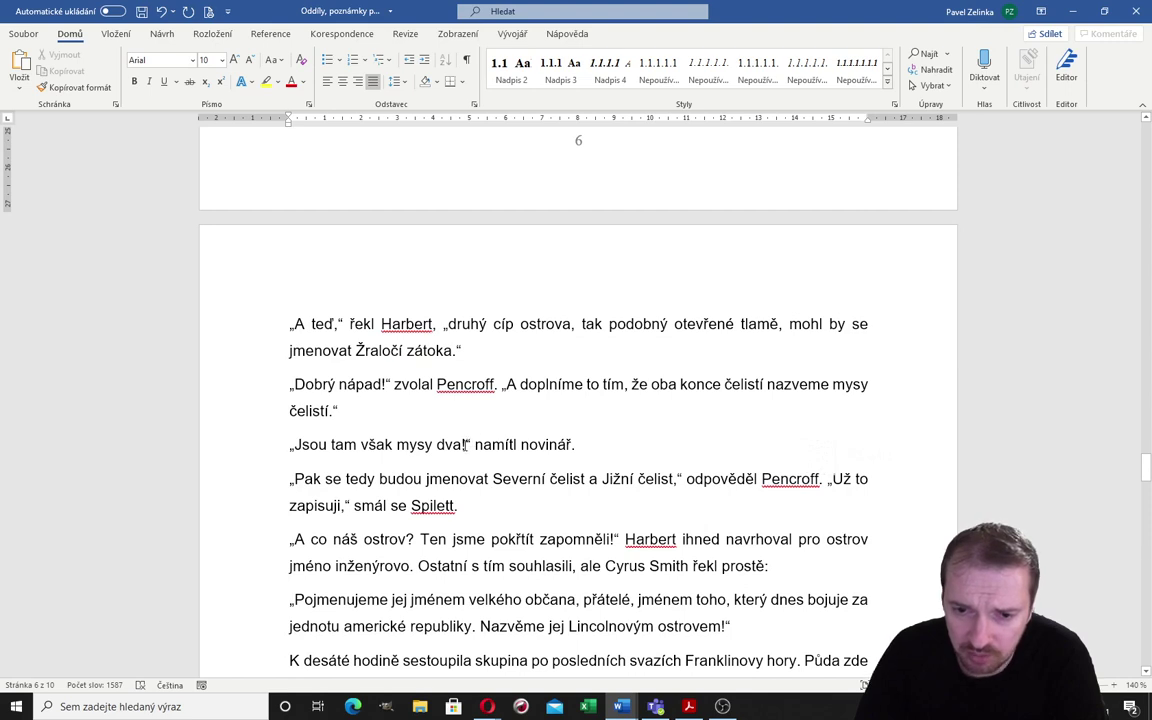
scroll(465, 444, "down", 2)
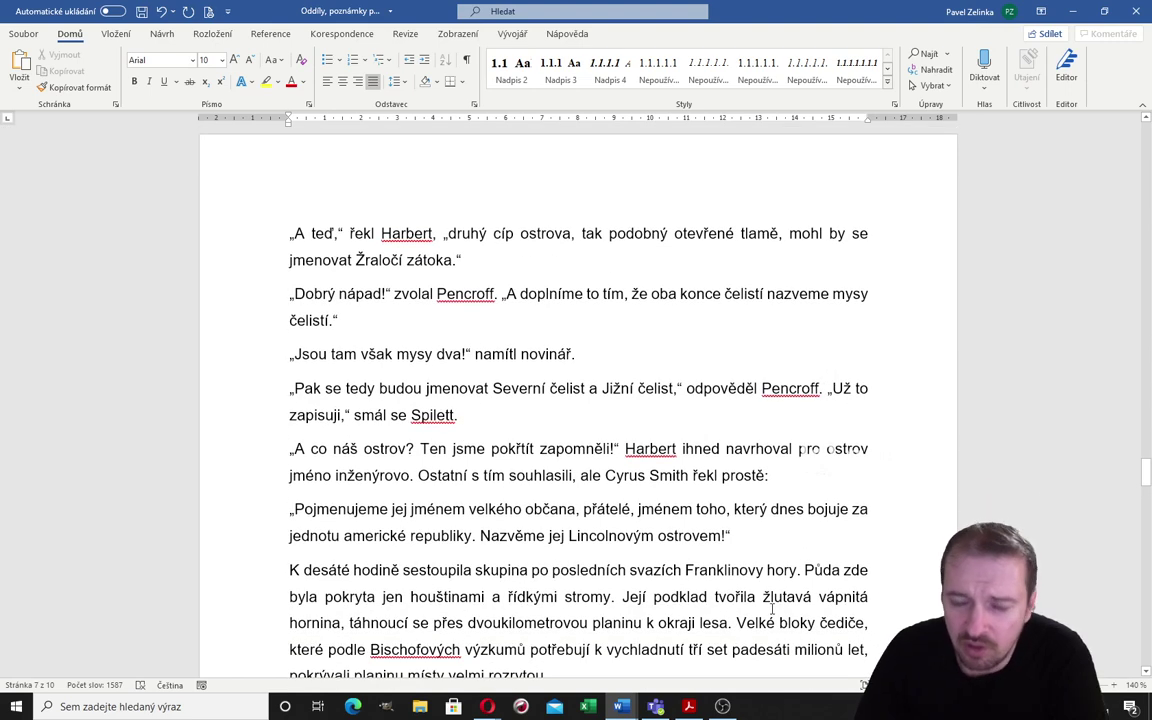
scroll(745, 598, "down", 1)
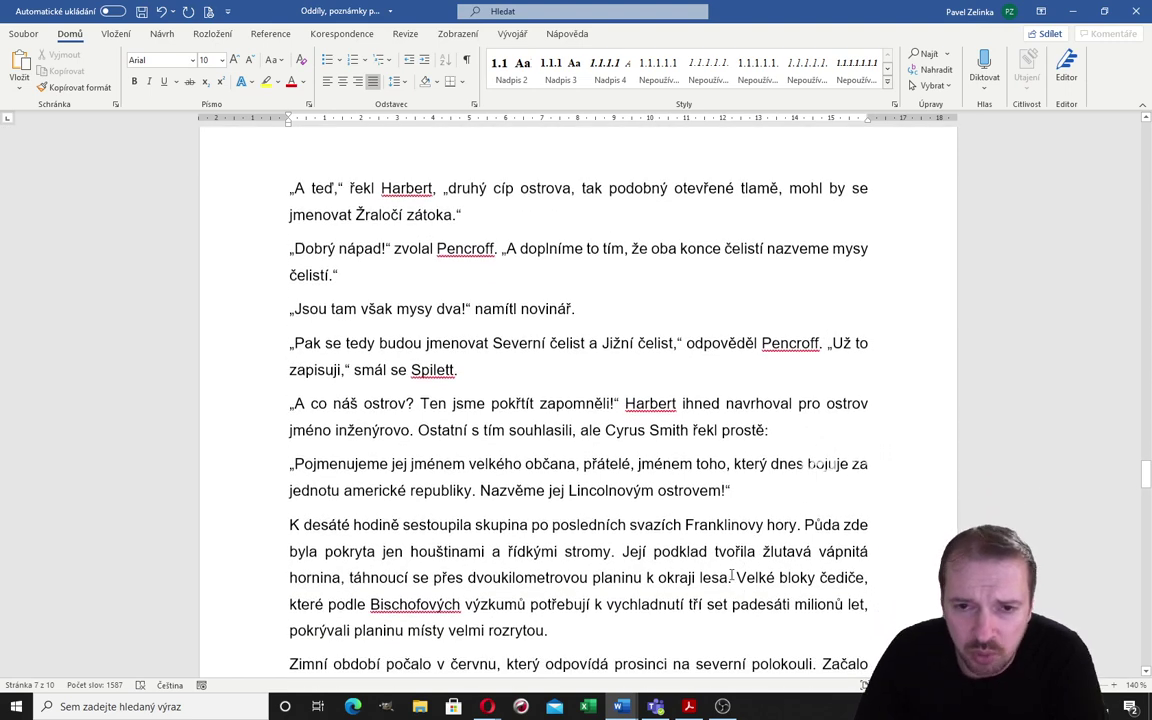
left_click(655, 490)
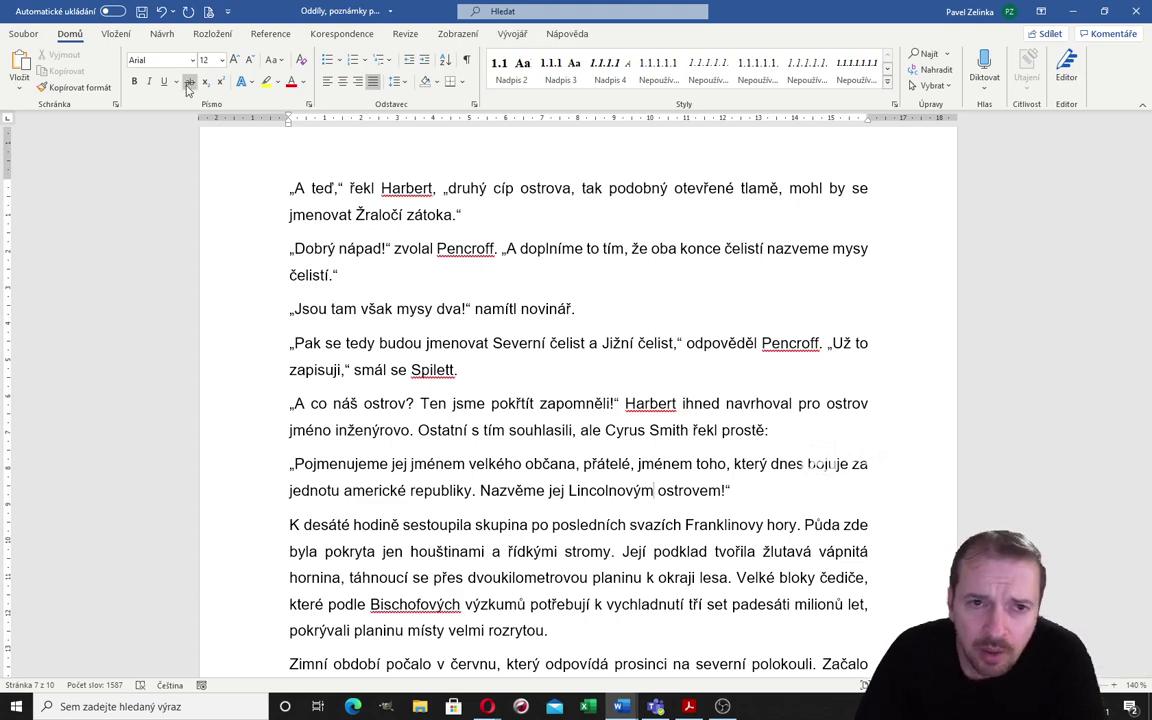
left_click(270, 36)
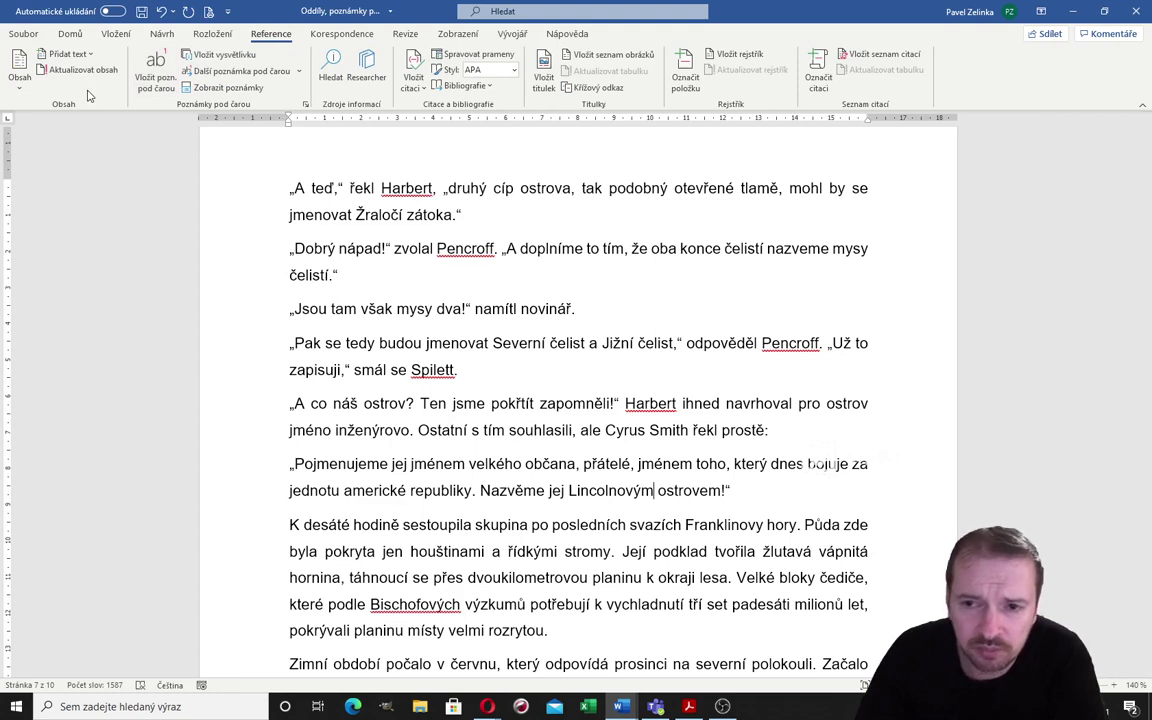
left_click(155, 70)
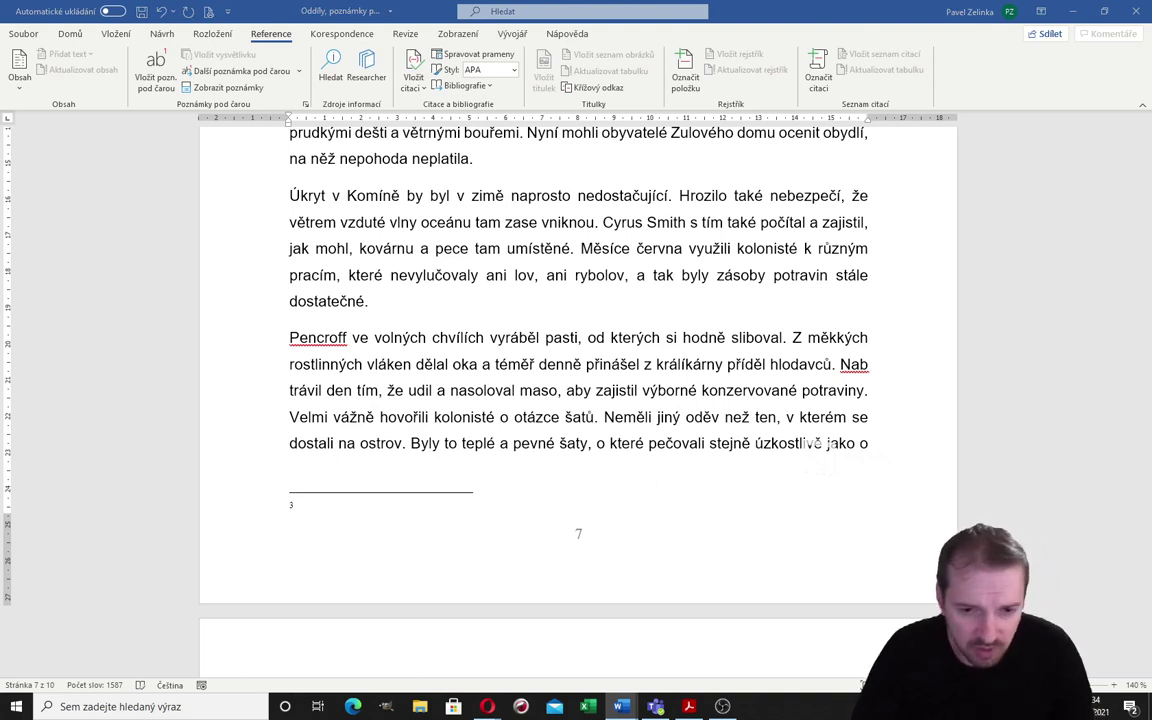
- Paste the Abraham Lincoln (1809-1865) biography into footnote 3 and set it to 1,0 line spacing
left_click(308, 507)
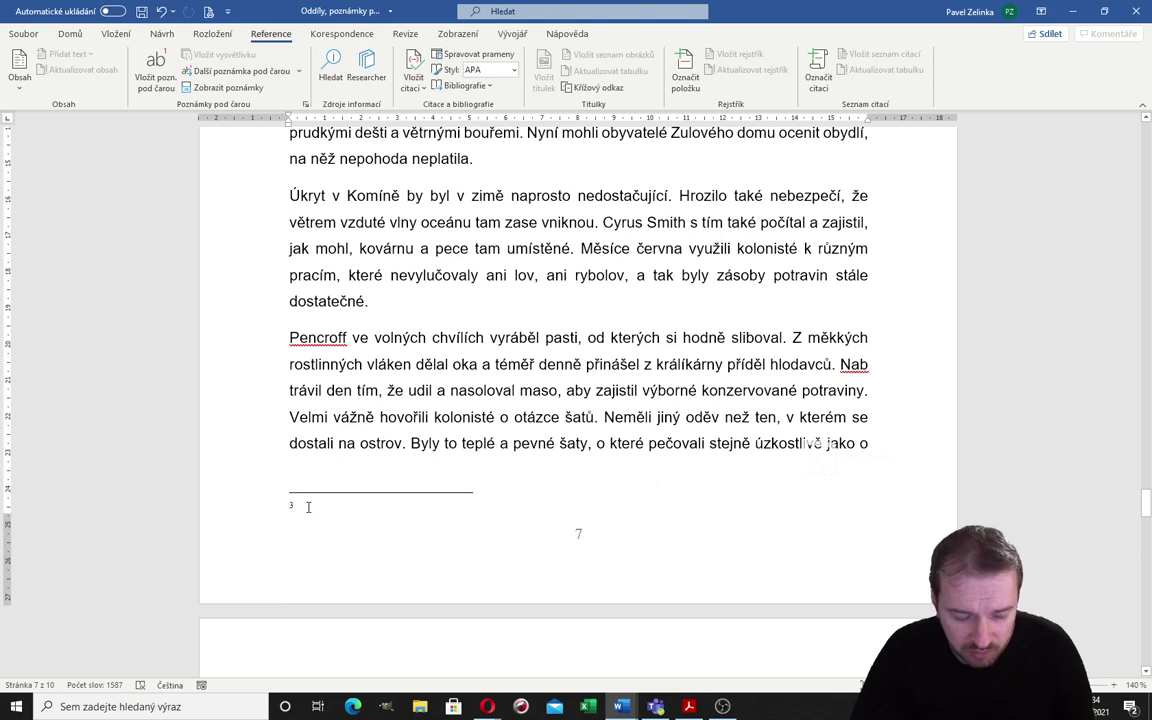
type("Abraham Lincoln (1809-1865) byl severoamerický státník, představitel republikánské strany. Roku 1860 se stal prezidentem spojených států. Roku 1862 vydal zákon o zrušení otrokářství v Americe.")
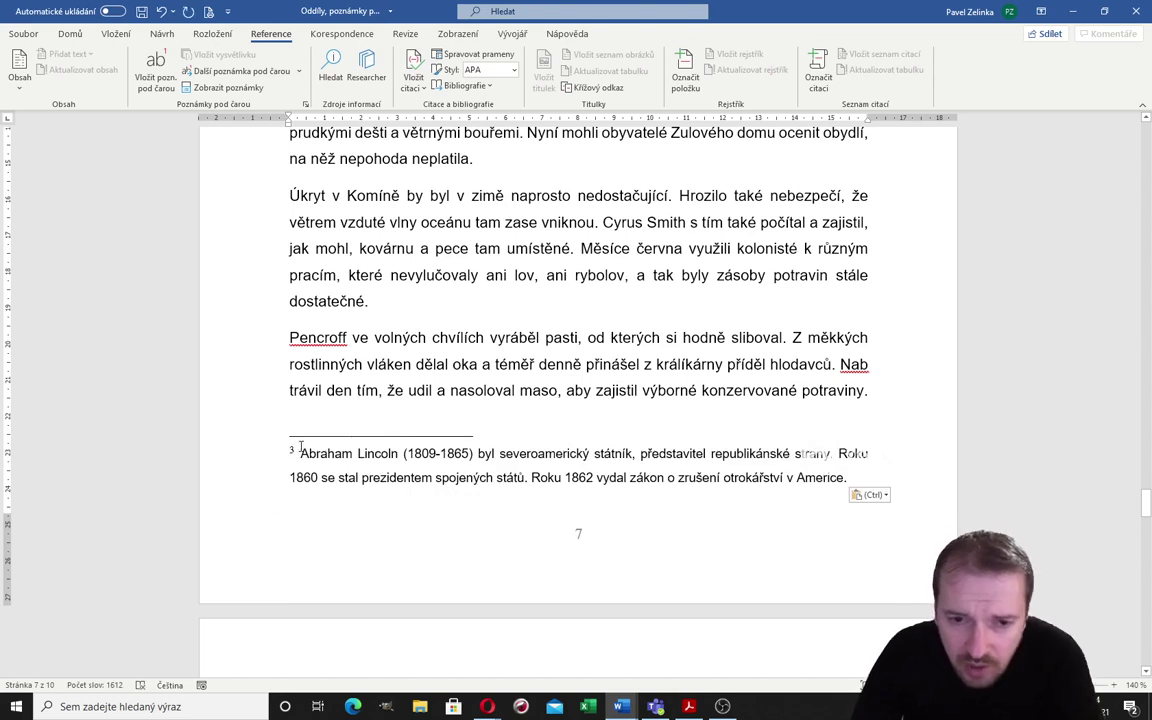
left_click_drag(302, 452, 865, 472)
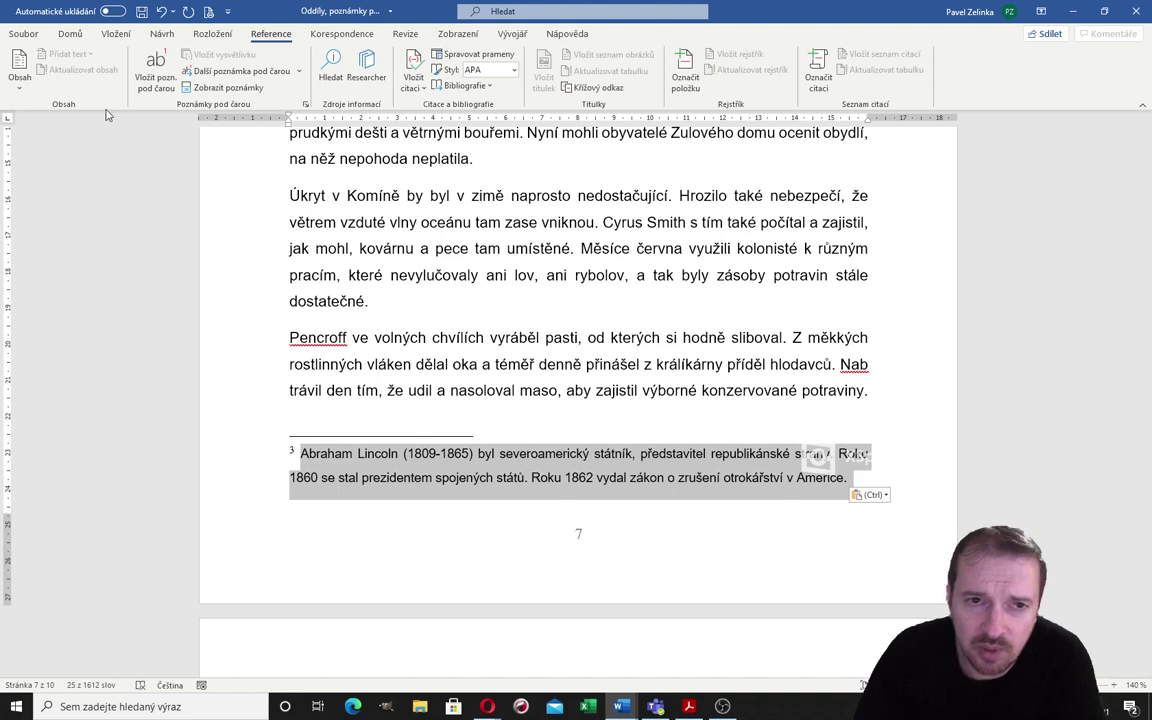
left_click(76, 36)
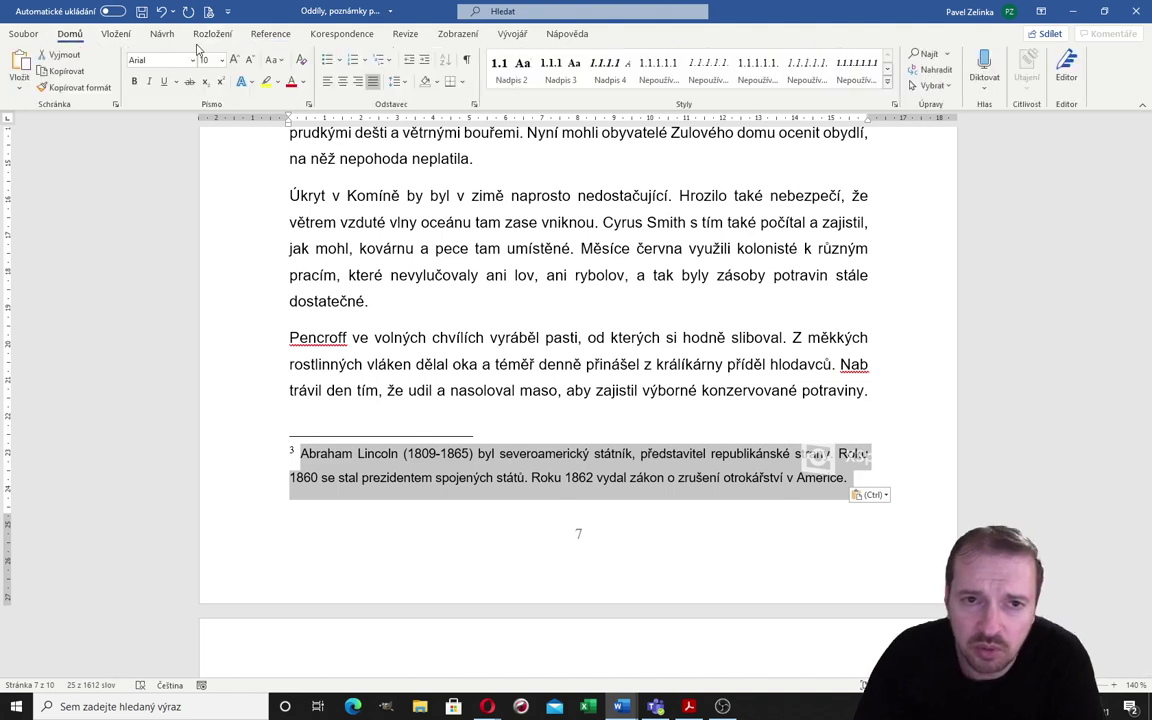
left_click(396, 81)
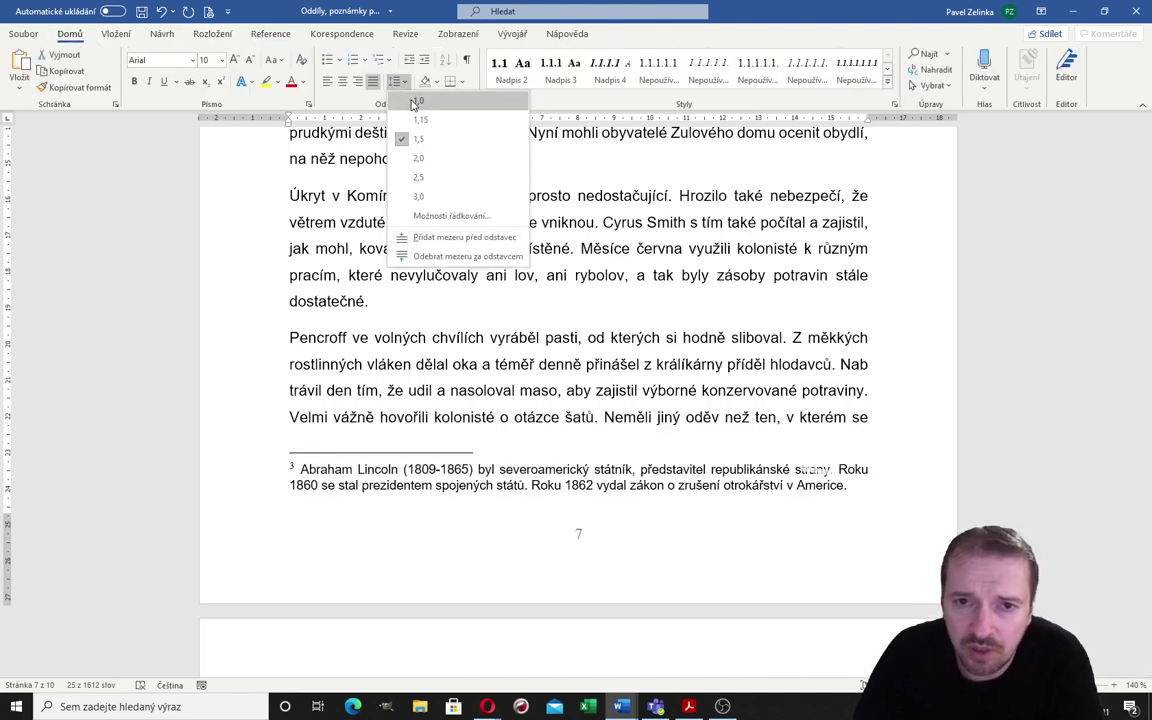
left_click(418, 101)
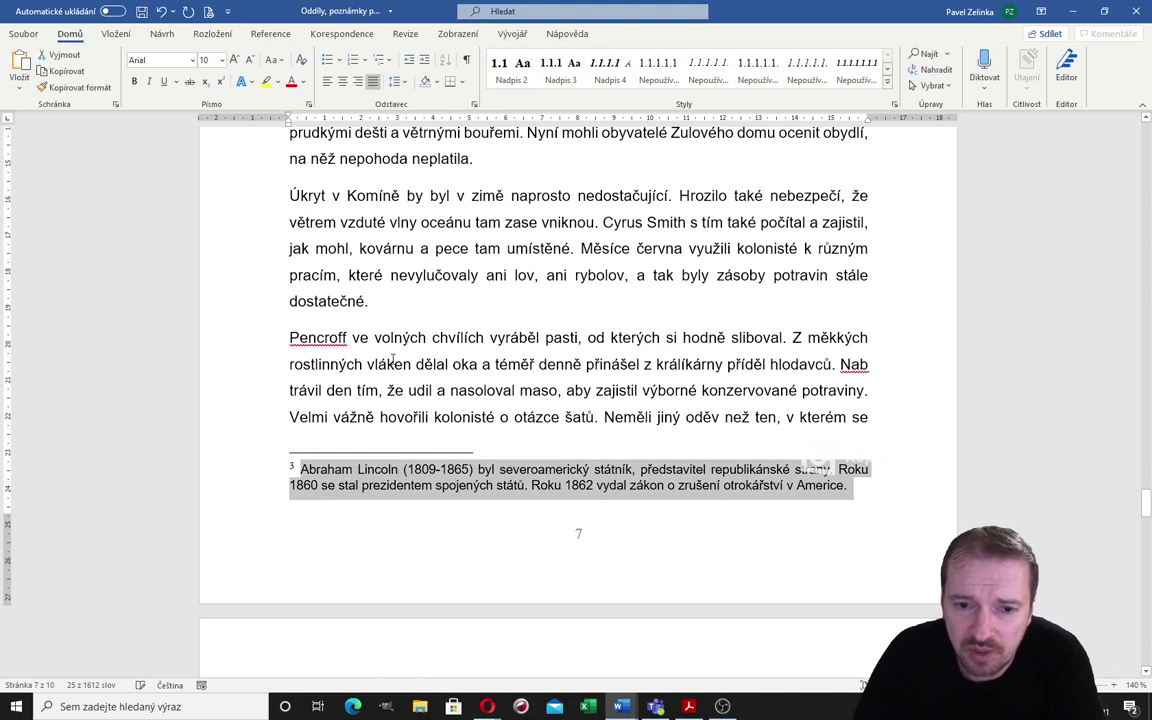
left_click(329, 474)
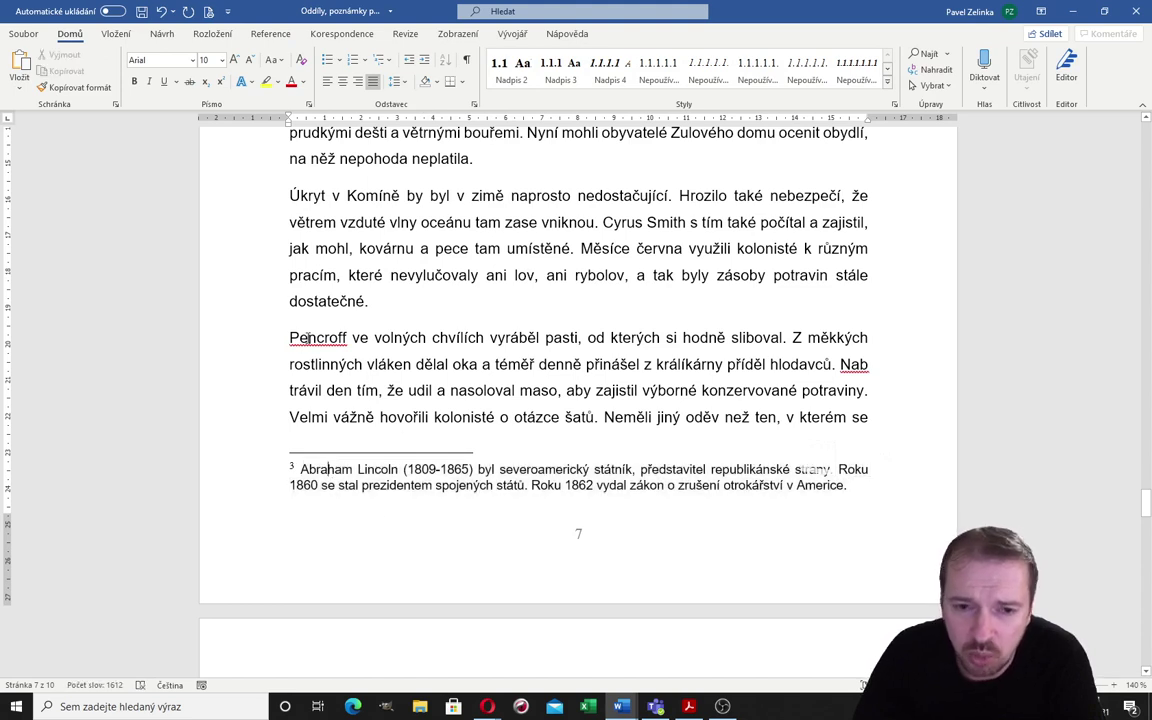
scroll(381, 364, "down", 3)
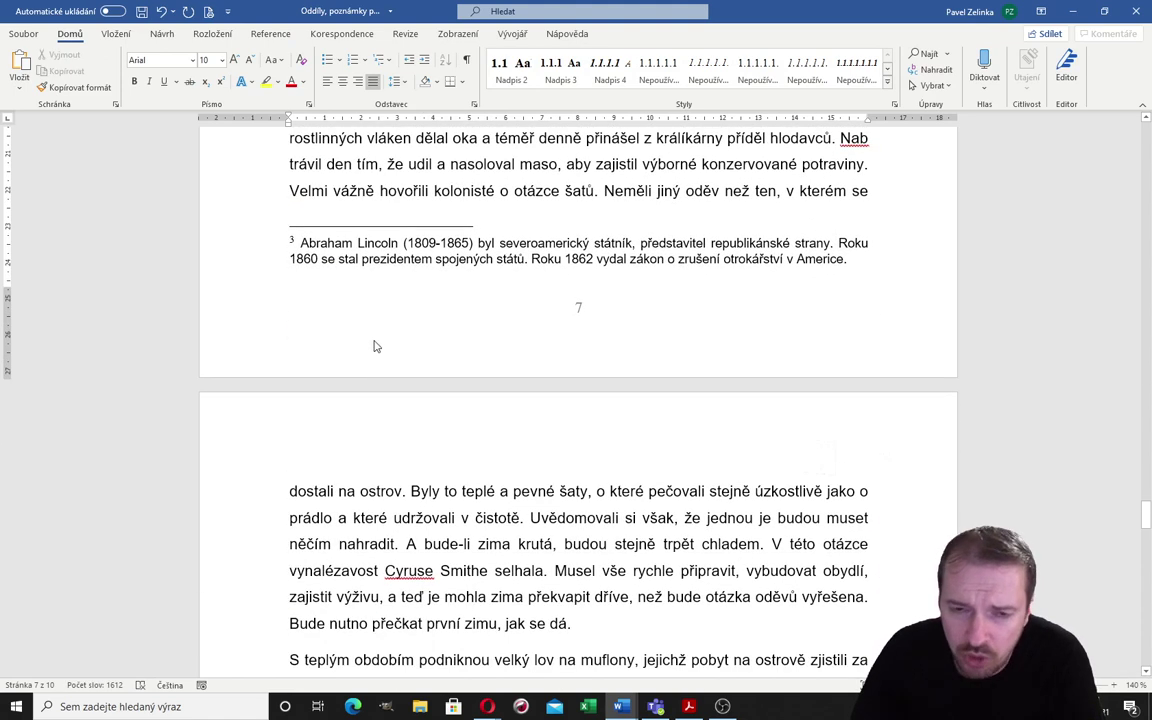
- Scroll up from page 7 to review the Washington and Franklin footnotes on page 6
scroll(375, 345, "up", 2)
scroll(369, 327, "up", 2)
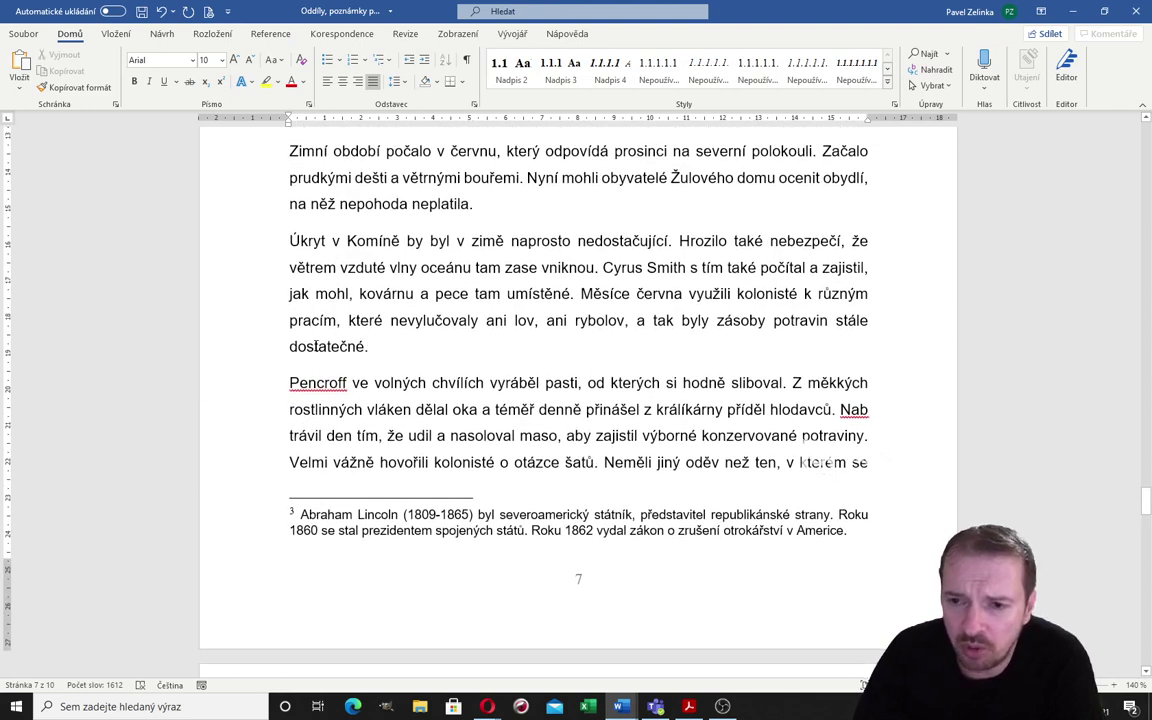
scroll(317, 346, "up", 1)
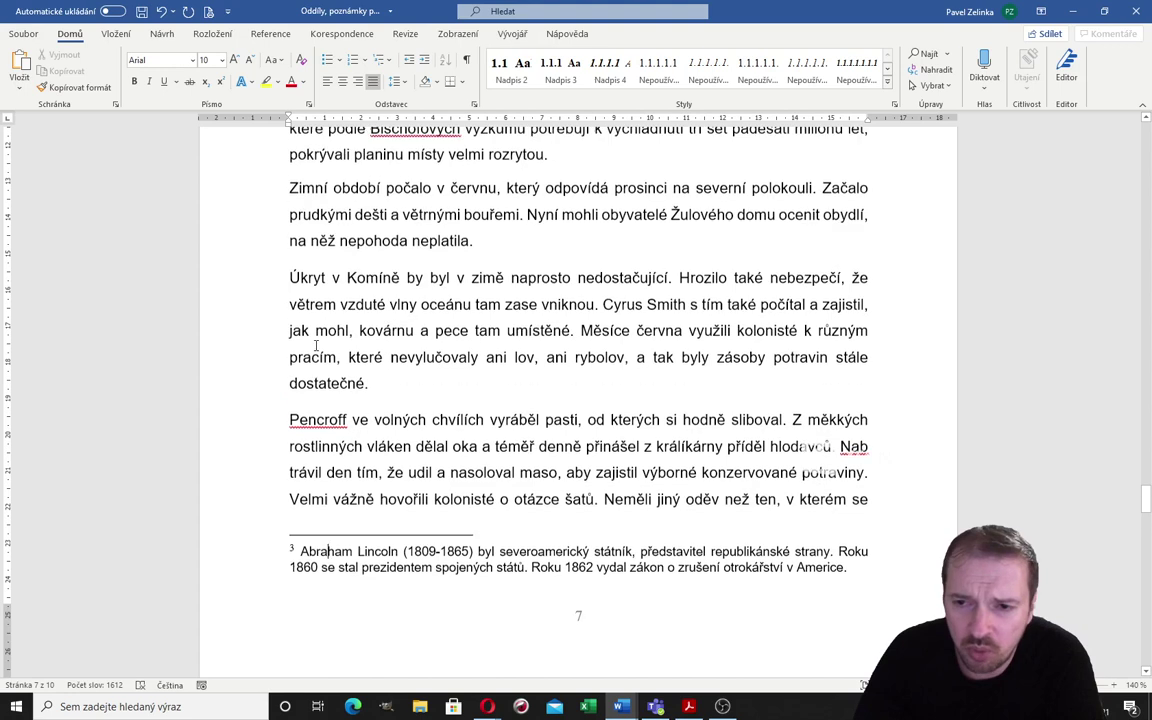
scroll(317, 346, "up", 2)
scroll(317, 346, "down", 3)
scroll(317, 345, "down", 1)
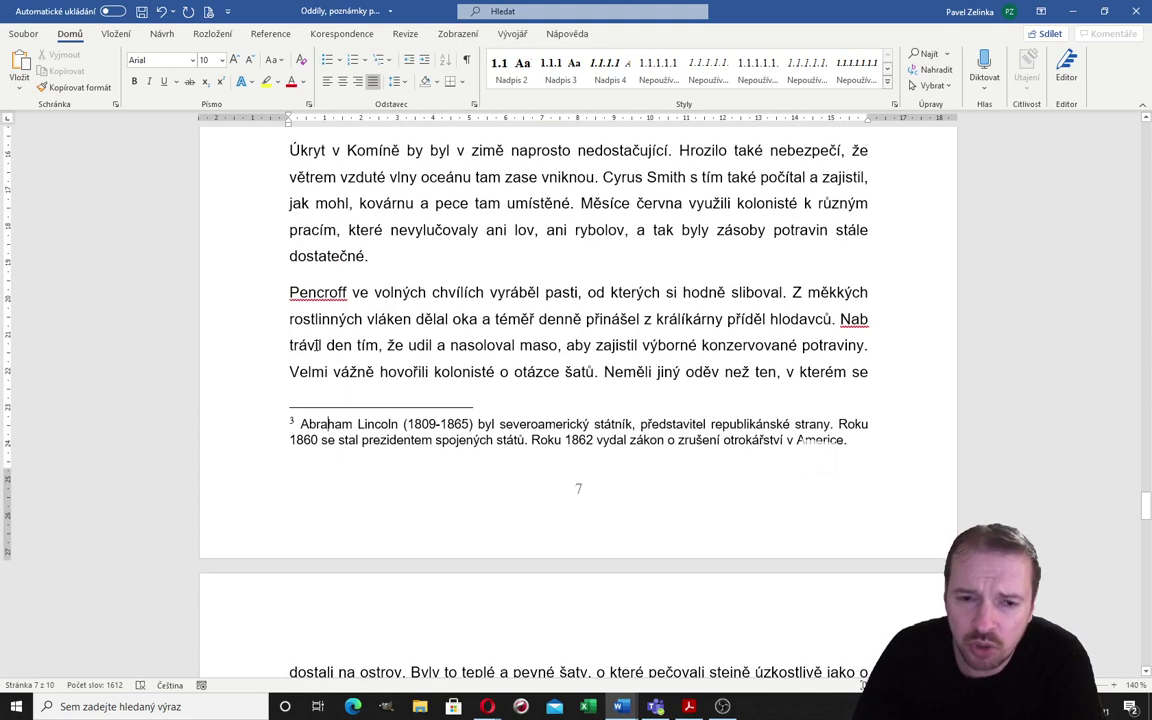
scroll(322, 385, "up", 2)
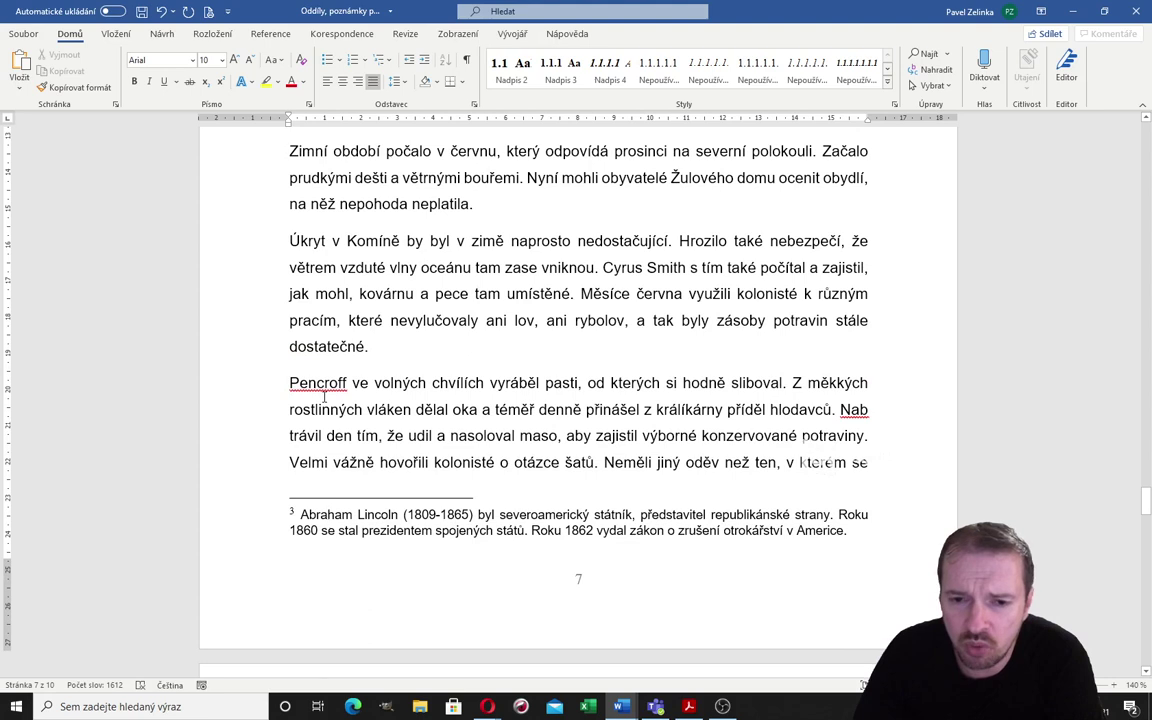
scroll(318, 409, "up", 3)
scroll(316, 412, "up", 1)
scroll(310, 420, "up", 6)
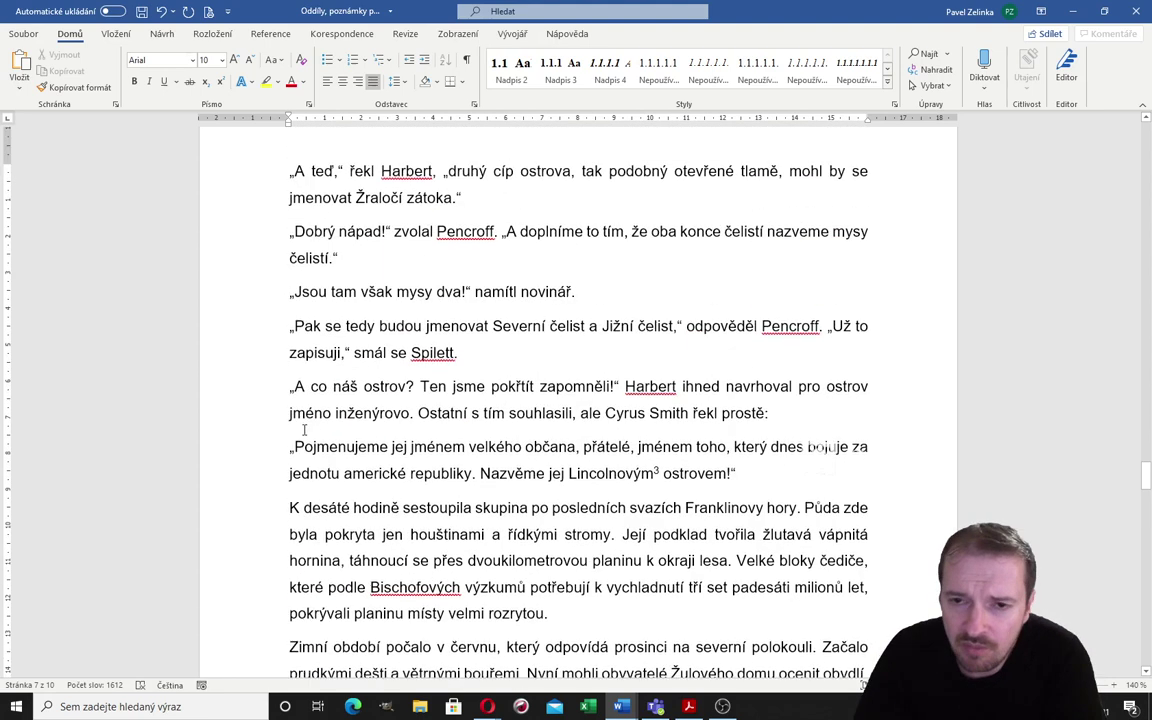
scroll(304, 430, "up", 2)
scroll(304, 430, "up", 3)
scroll(303, 425, "up", 1)
scroll(285, 356, "up", 1)
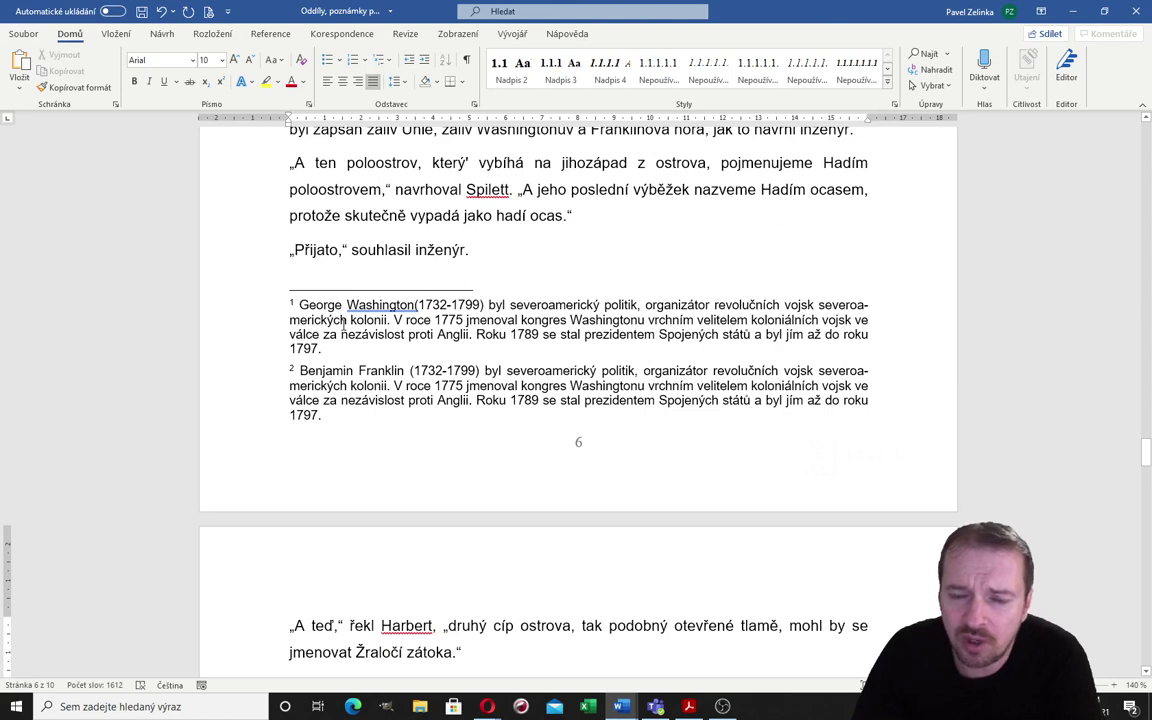
- Keep footnotes at the page bottom, set numbering to 'Každou stránku zvlášť', and apply
left_click(270, 33)
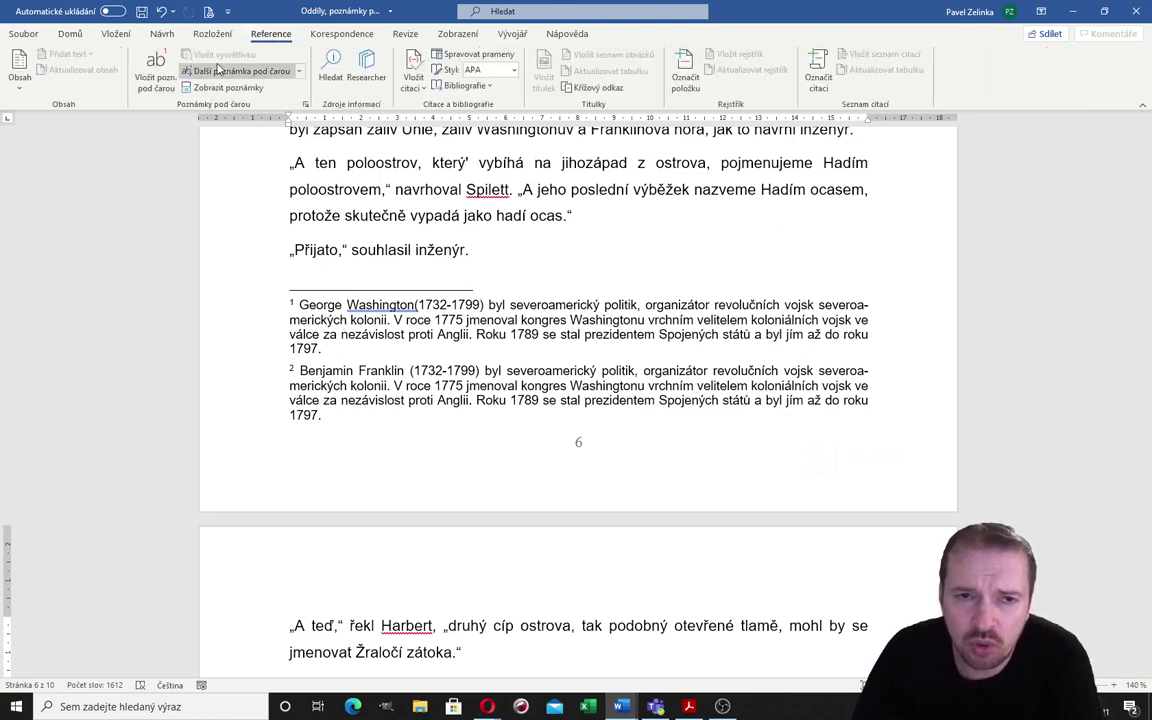
left_click(306, 106)
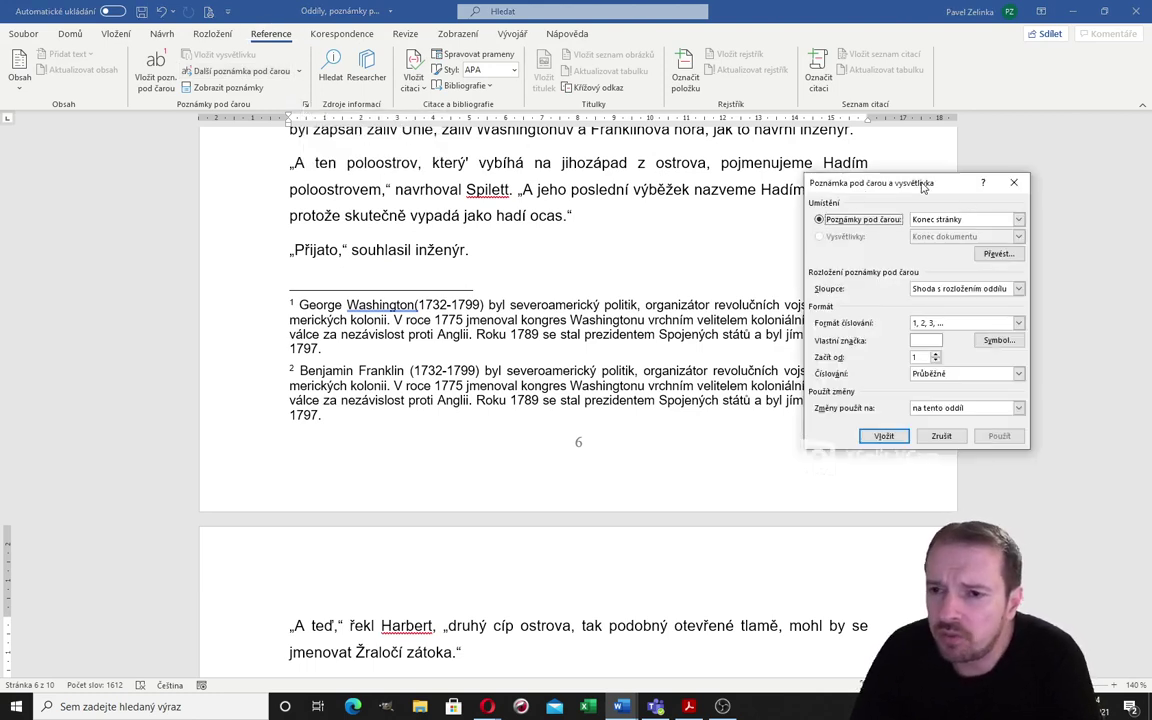
left_click_drag(923, 188, 931, 217)
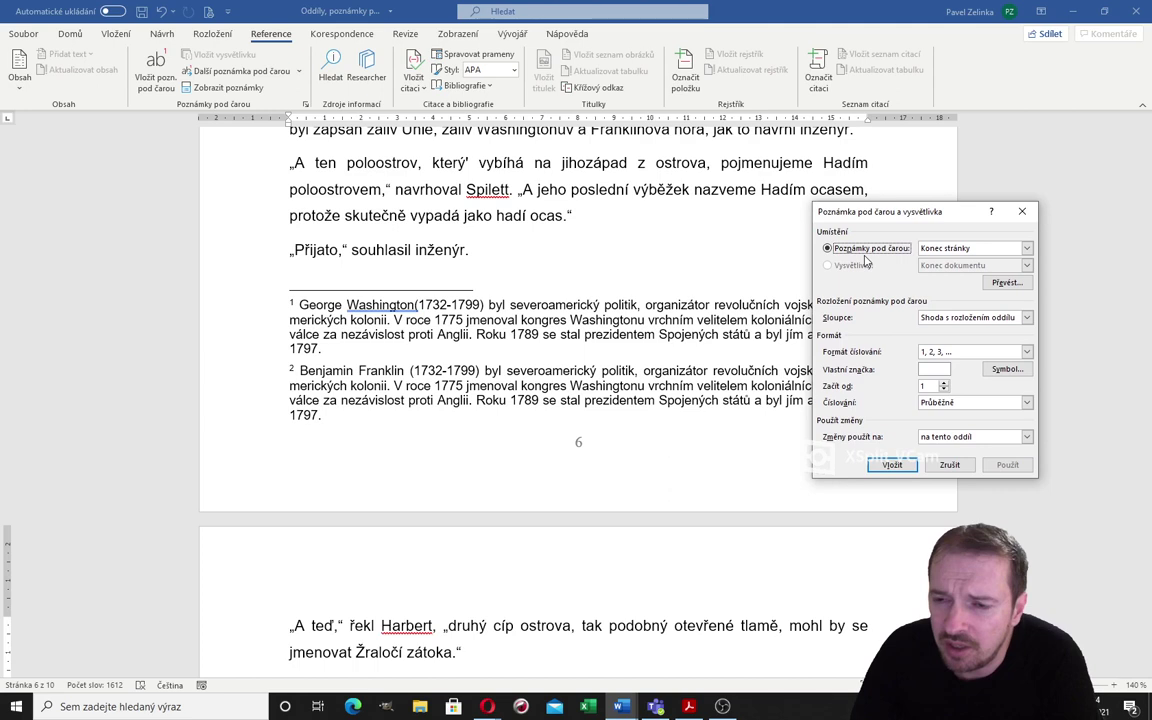
left_click(1027, 249)
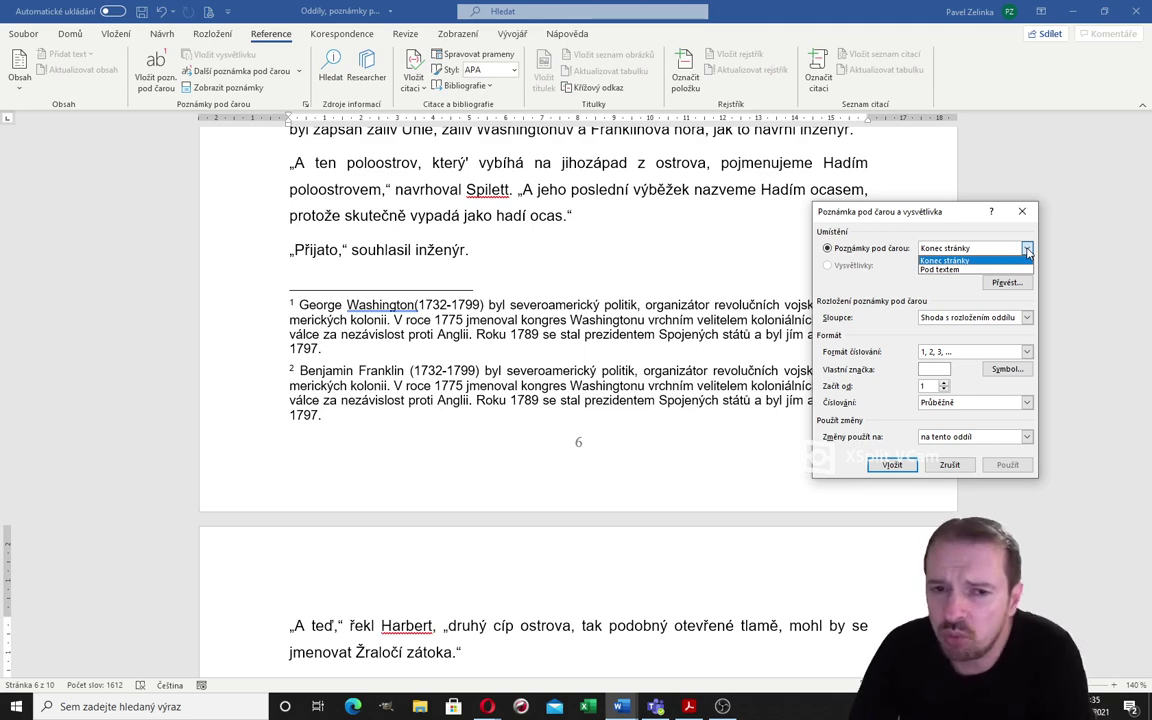
left_click(1012, 260)
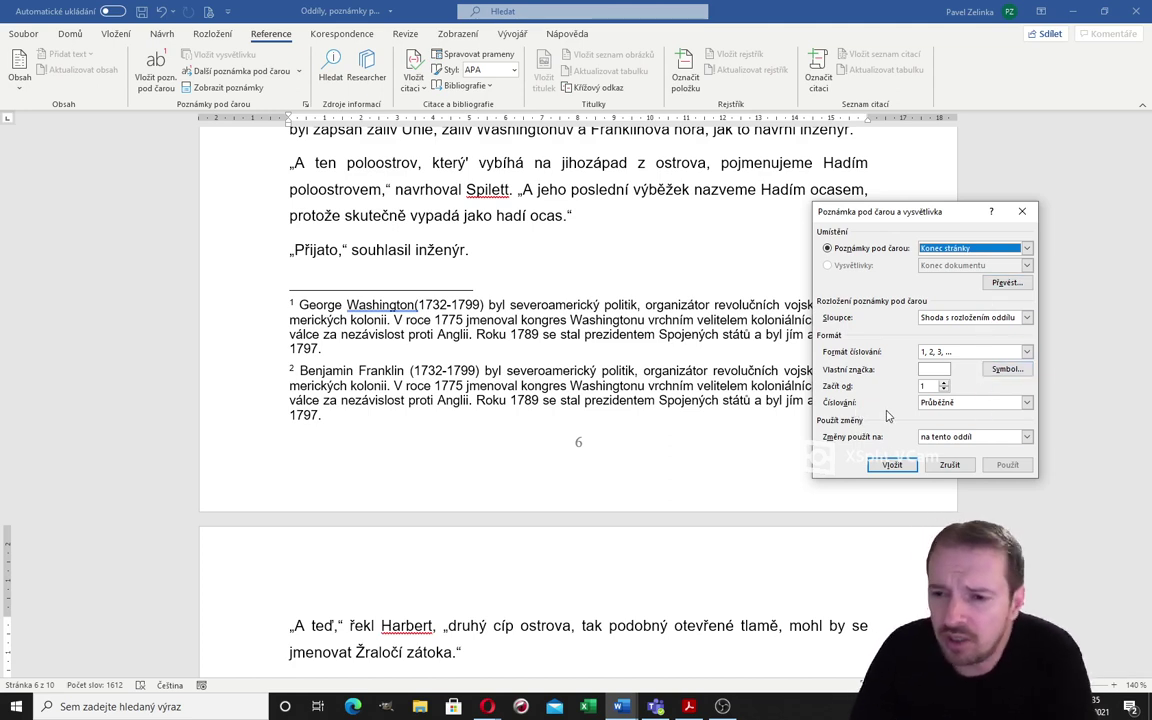
left_click(1026, 402)
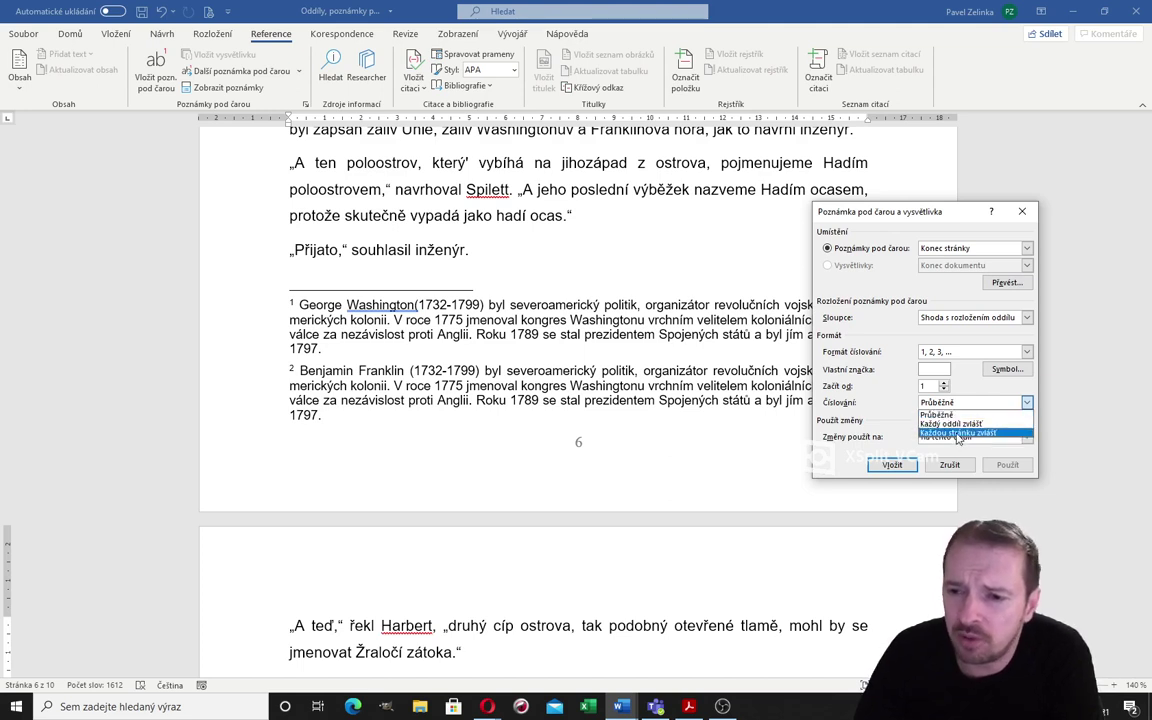
left_click(957, 433)
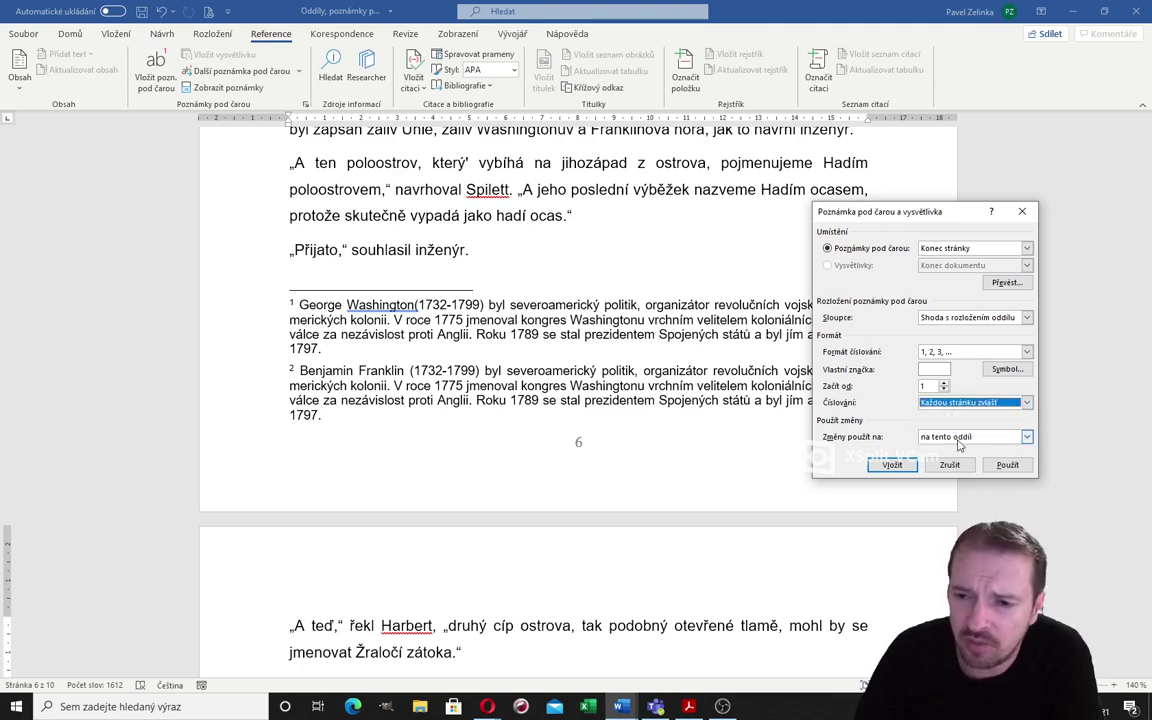
left_click(1007, 464)
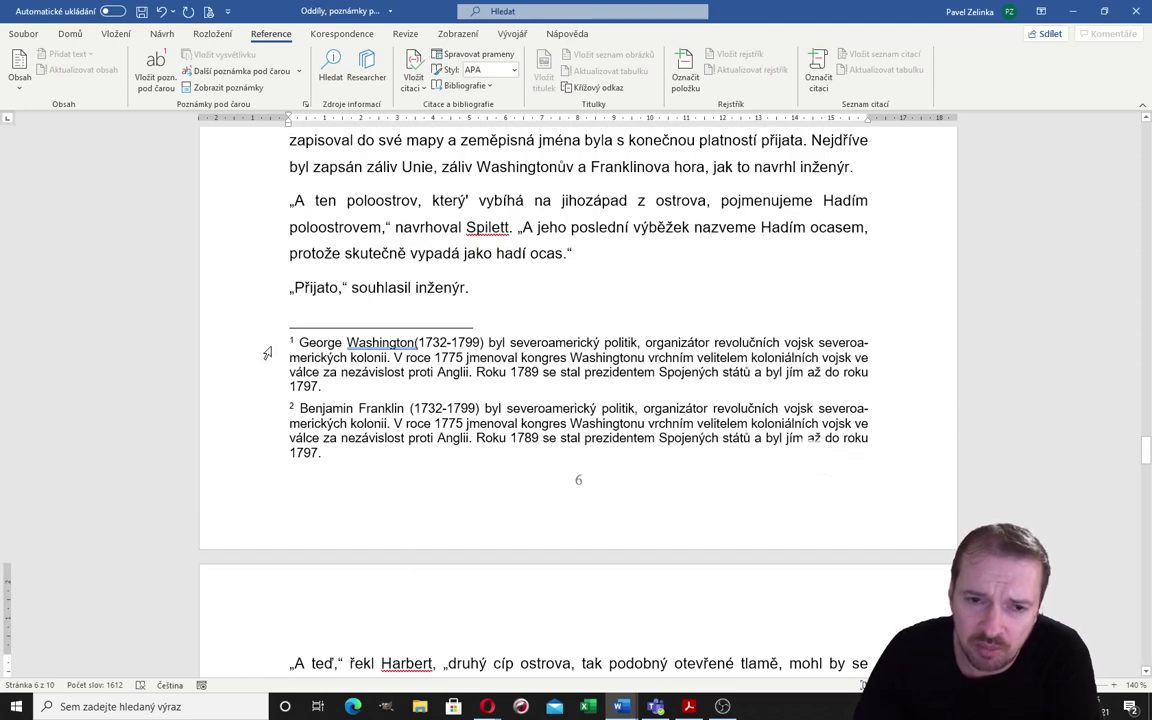
- Check the Lincoln footnote on page 7, then undo the per-page numbering restart
left_click(293, 345)
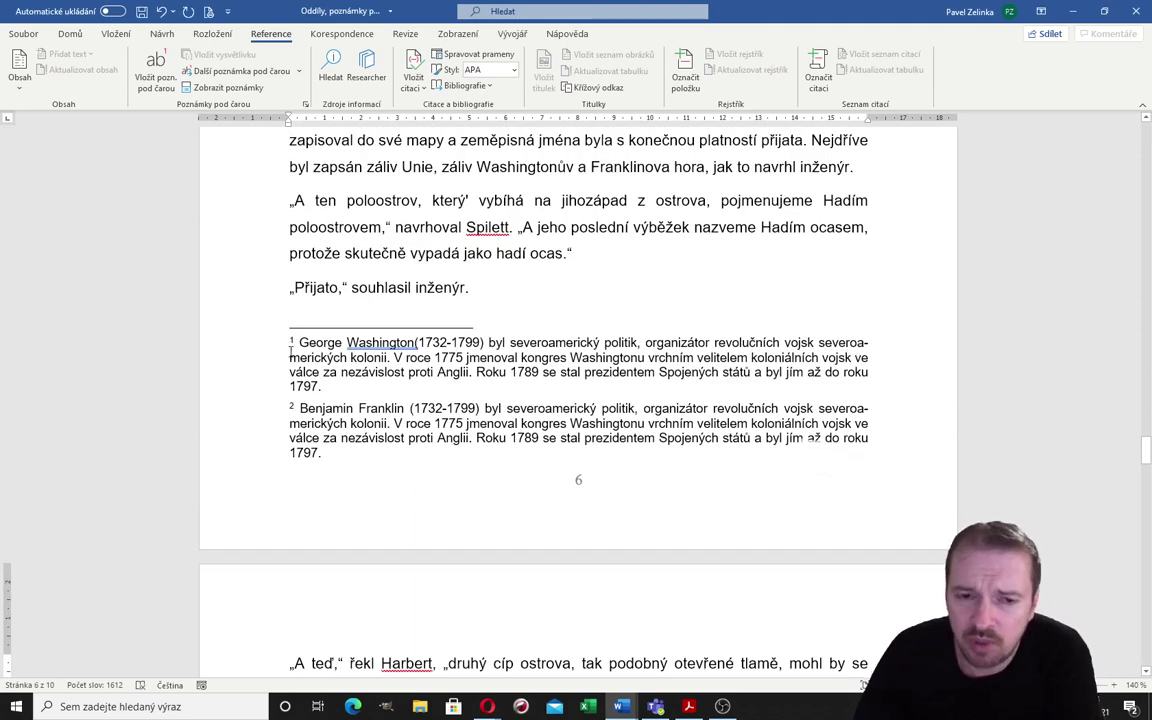
scroll(306, 412, "down", 5)
scroll(306, 412, "down", 6)
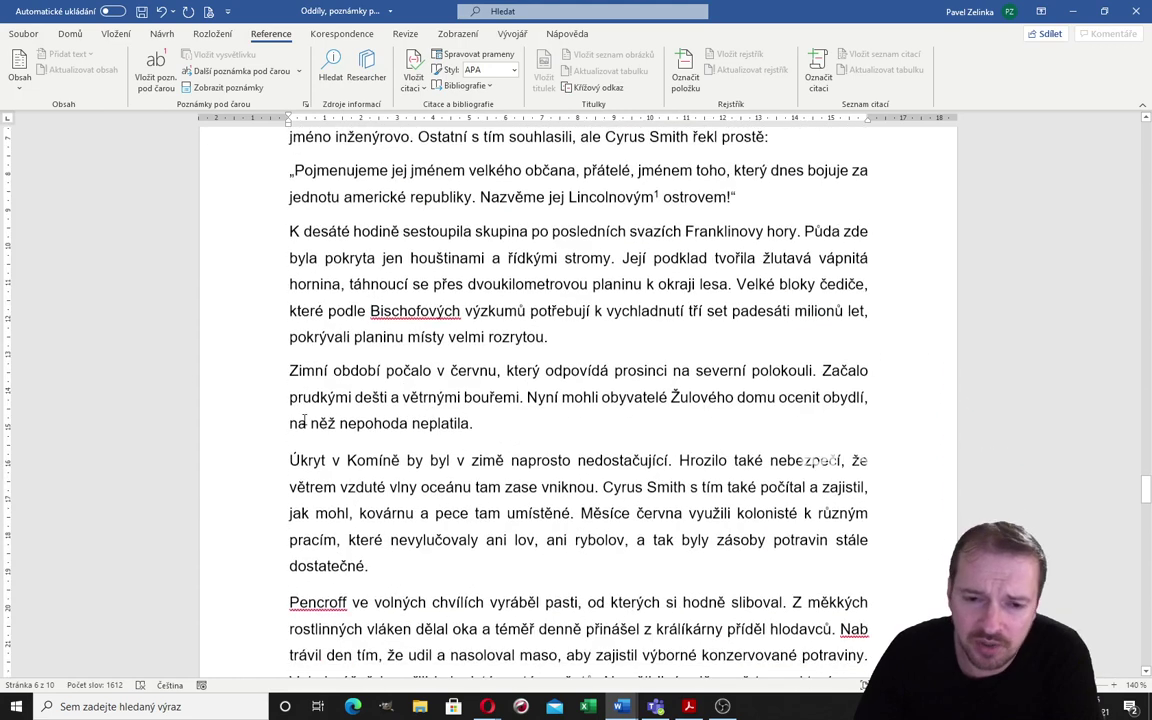
scroll(306, 412, "down", 4)
scroll(306, 412, "down", 1)
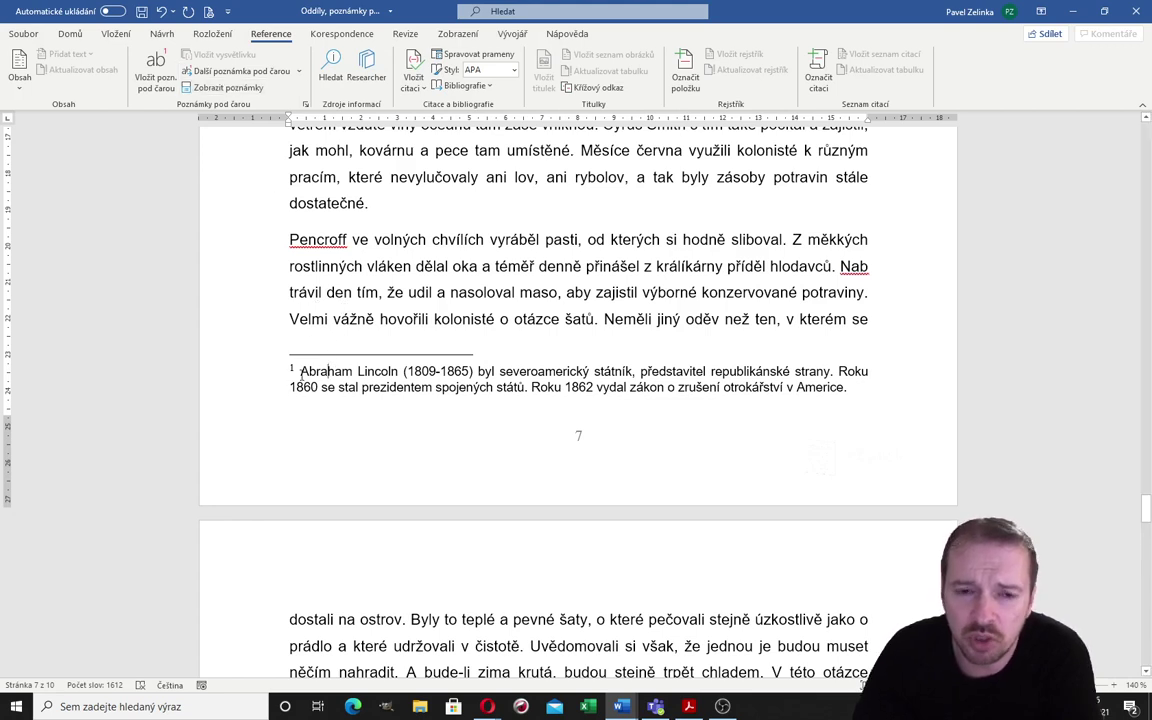
left_click(160, 11)
scroll(600, 410, "up", 5)
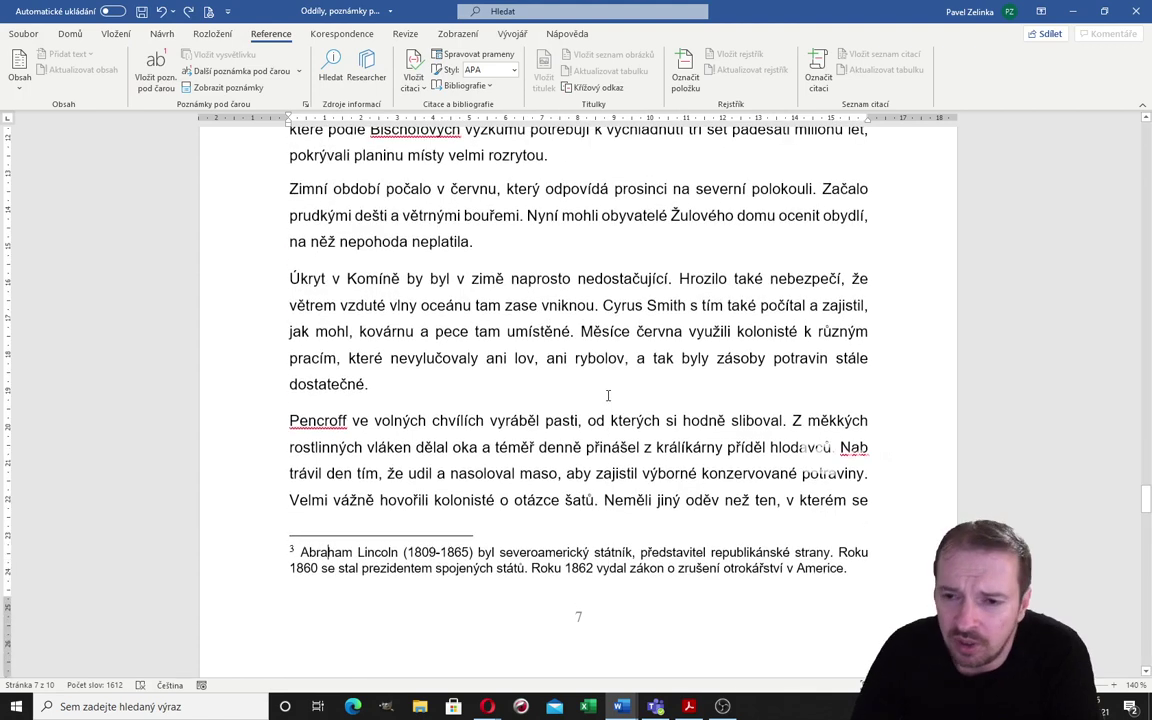
scroll(608, 395, "up", 5)
scroll(608, 395, "up", 3)
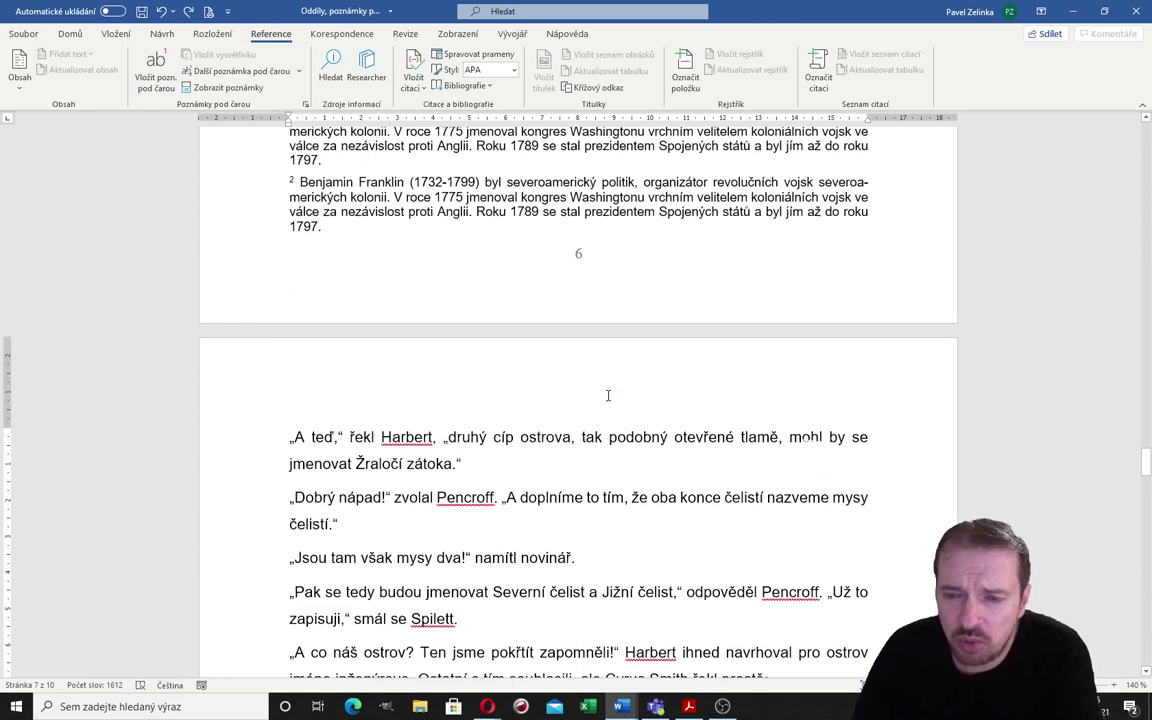
scroll(608, 395, "up", 2)
scroll(608, 395, "up", 2)
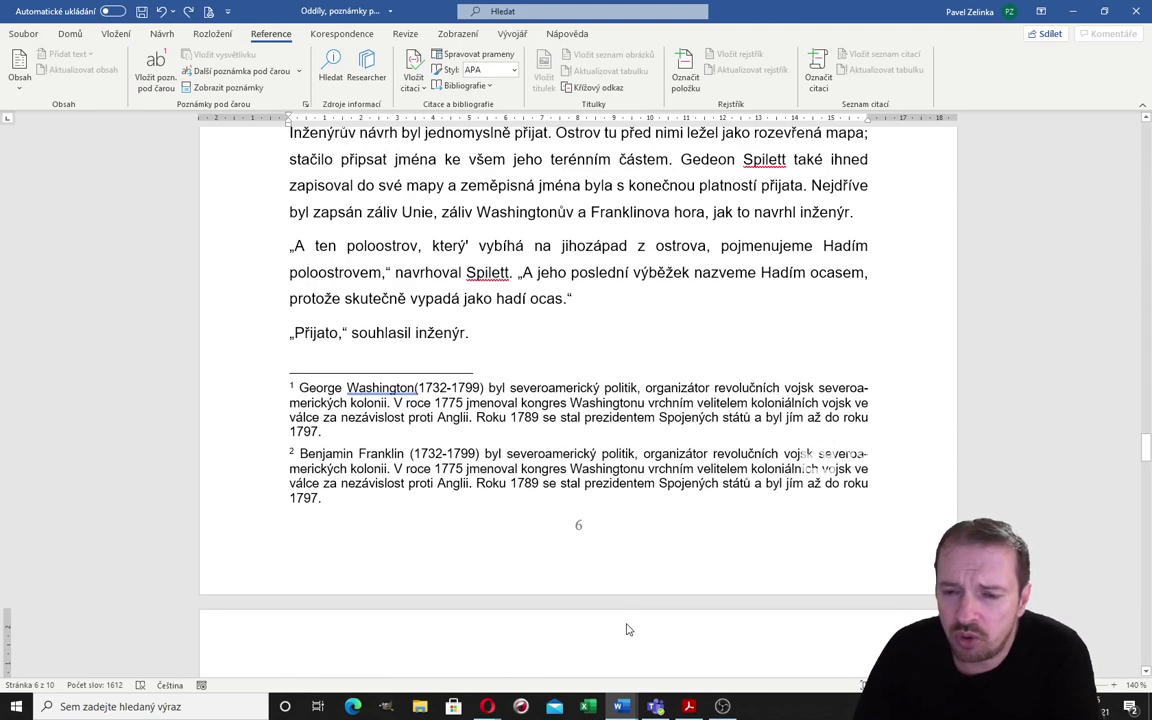
scroll(625, 620, "up", 2)
scroll(600, 422, "up", 1)
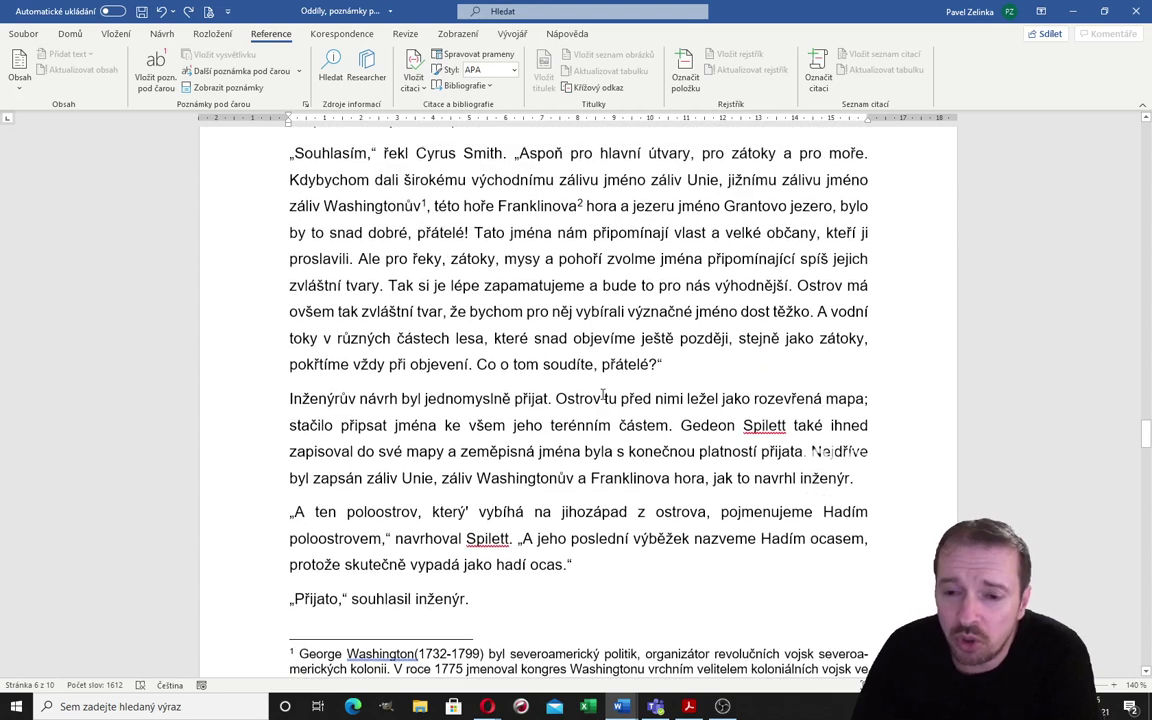
scroll(552, 410, "down", 1)
scroll(551, 410, "up", 2)
scroll(480, 370, "up", 1)
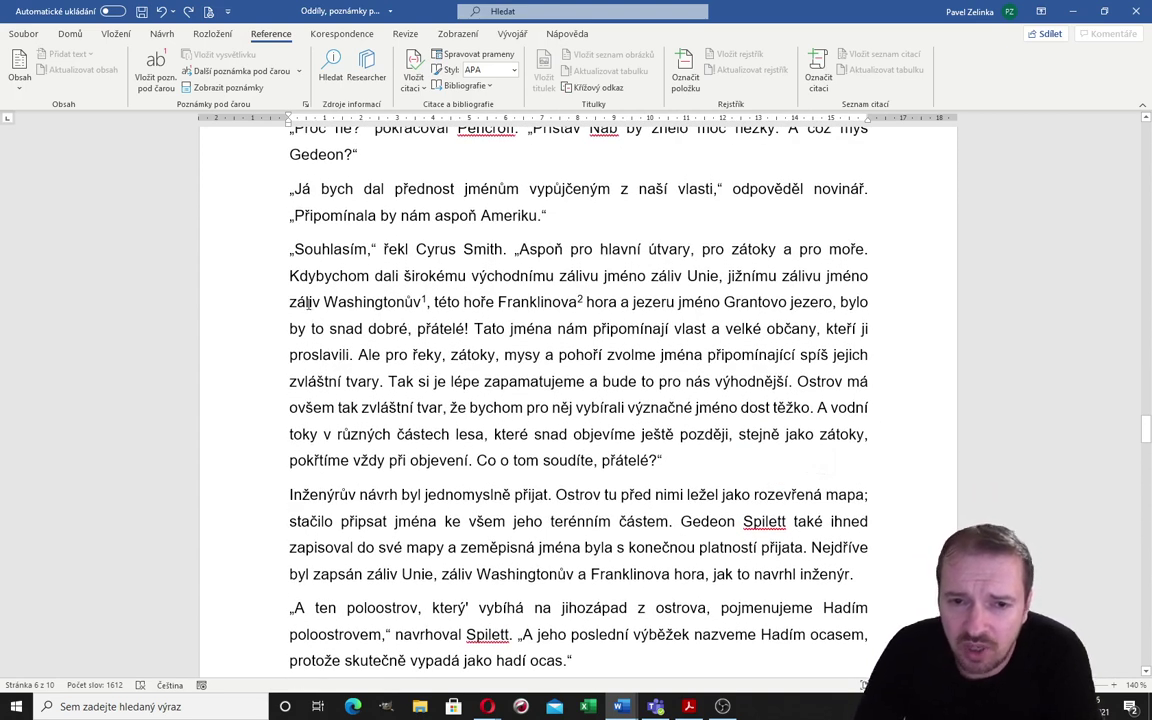
scroll(367, 305, "down", 3)
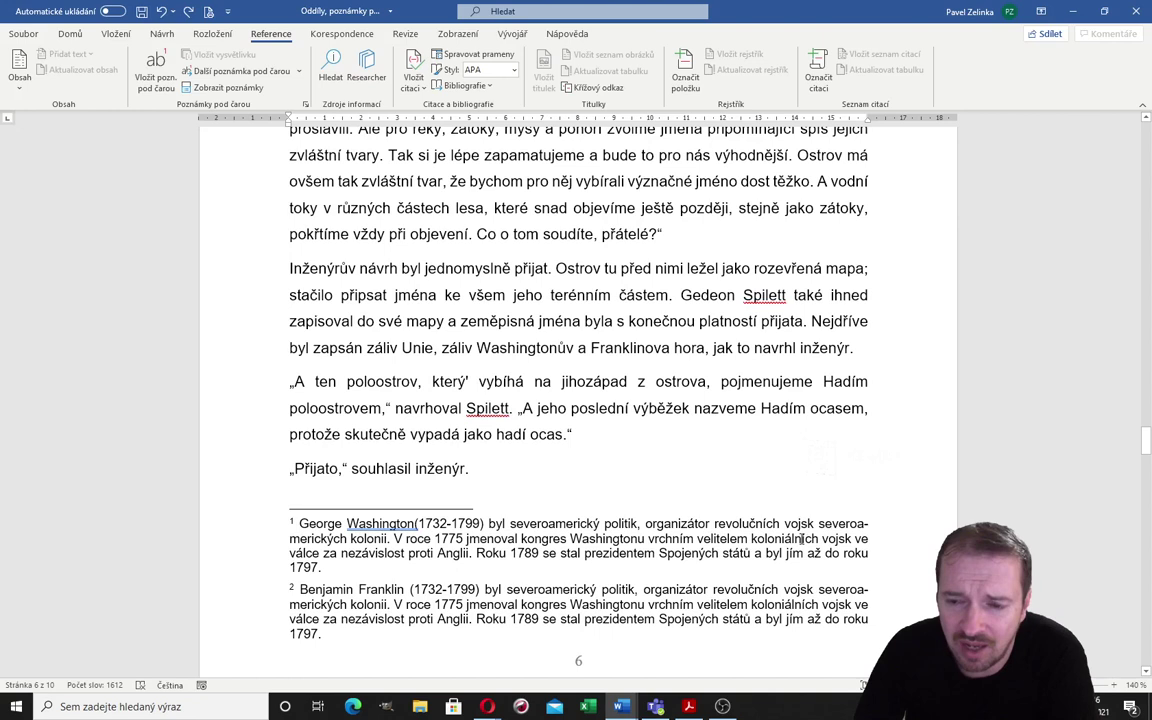
scroll(555, 478, "up", 1)
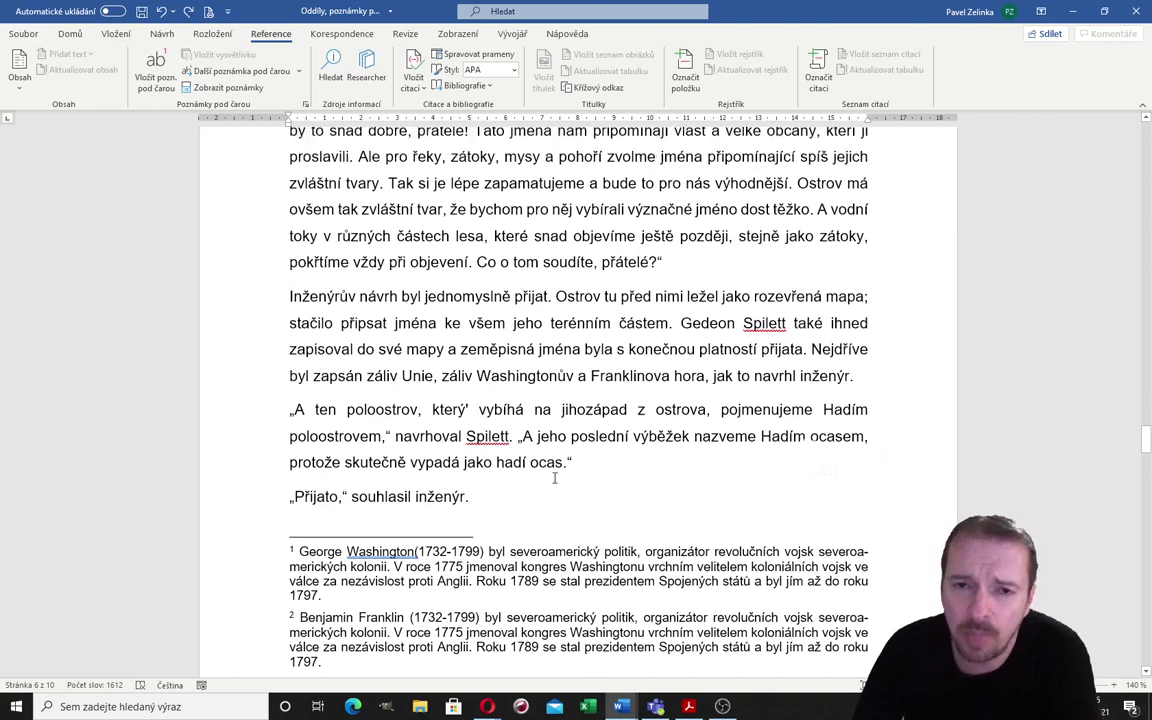
scroll(555, 478, "up", 5)
scroll(530, 474, "up", 3)
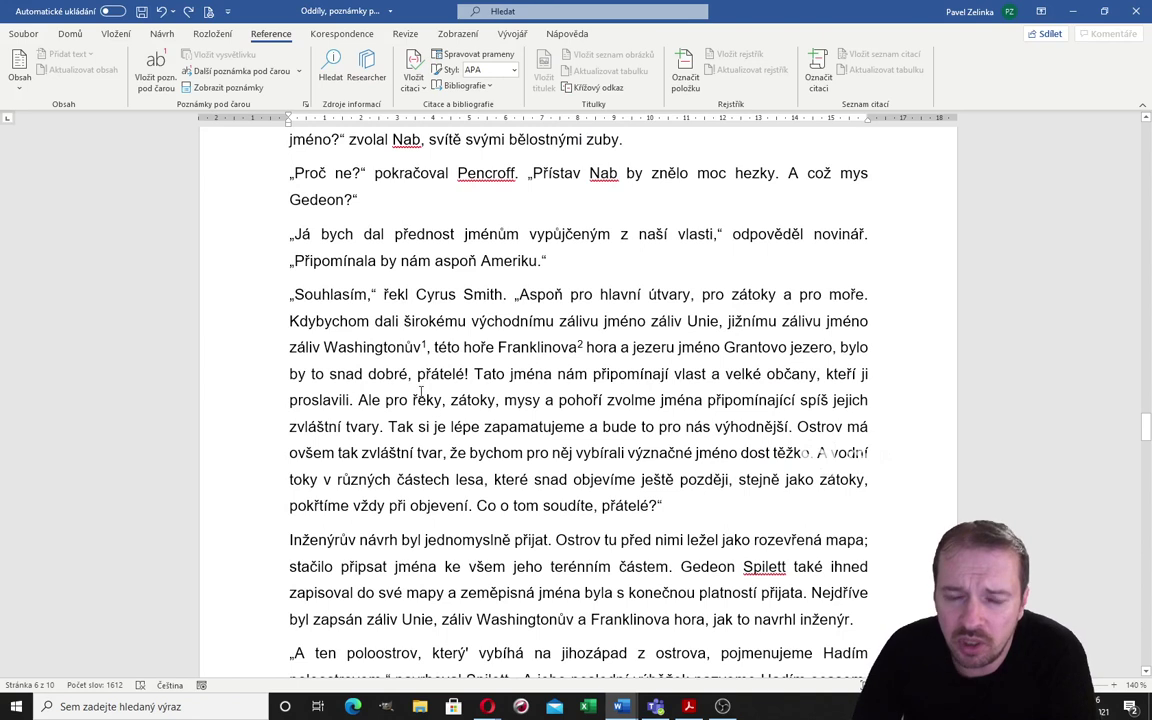
mouse_move(425, 346)
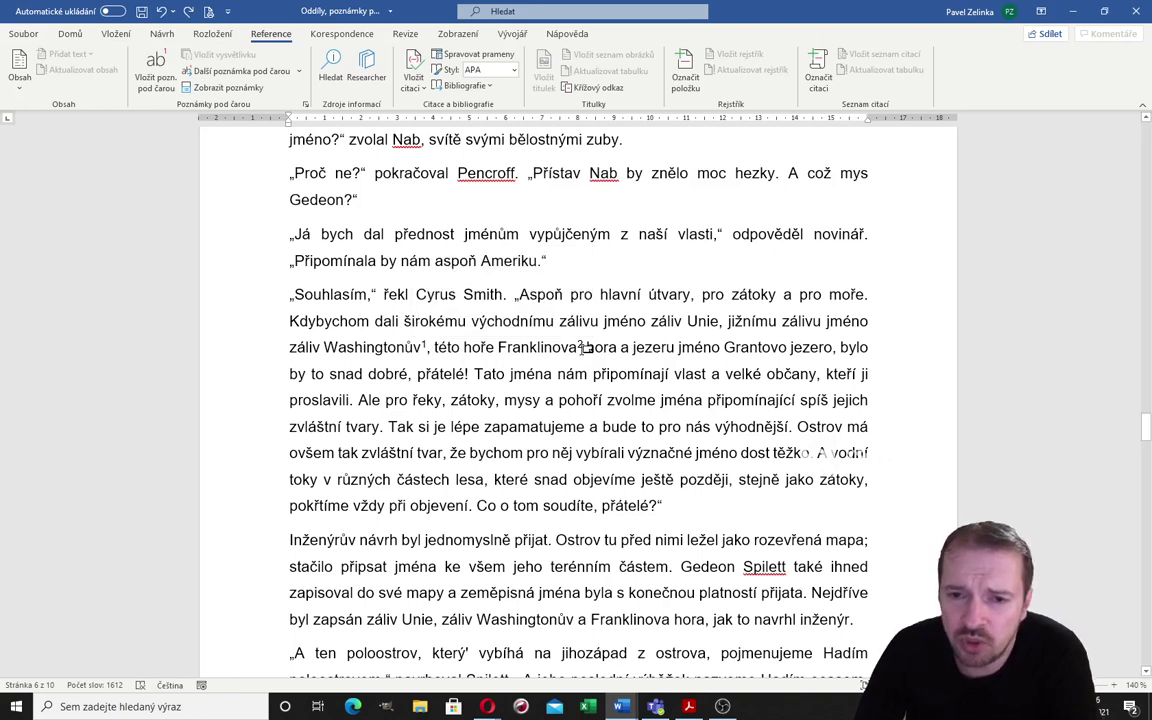
- Insert a comma after the footnote mark following 'Washingtonův' and review the page
mouse_move(584, 347)
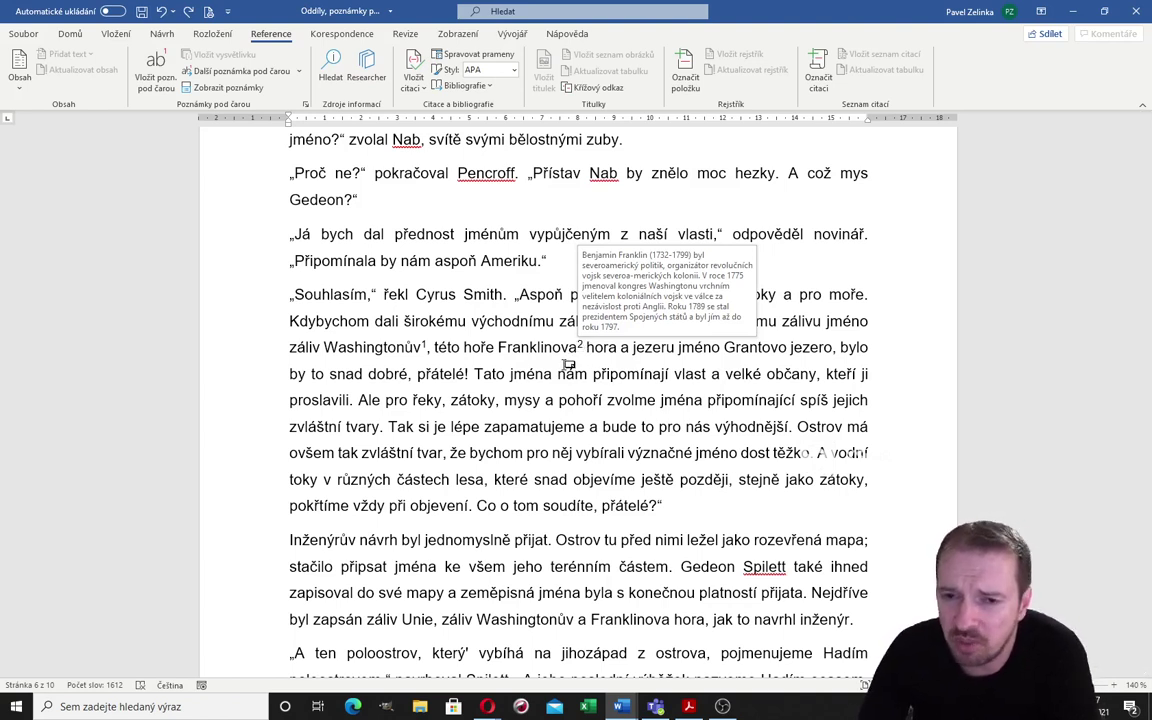
type(",")
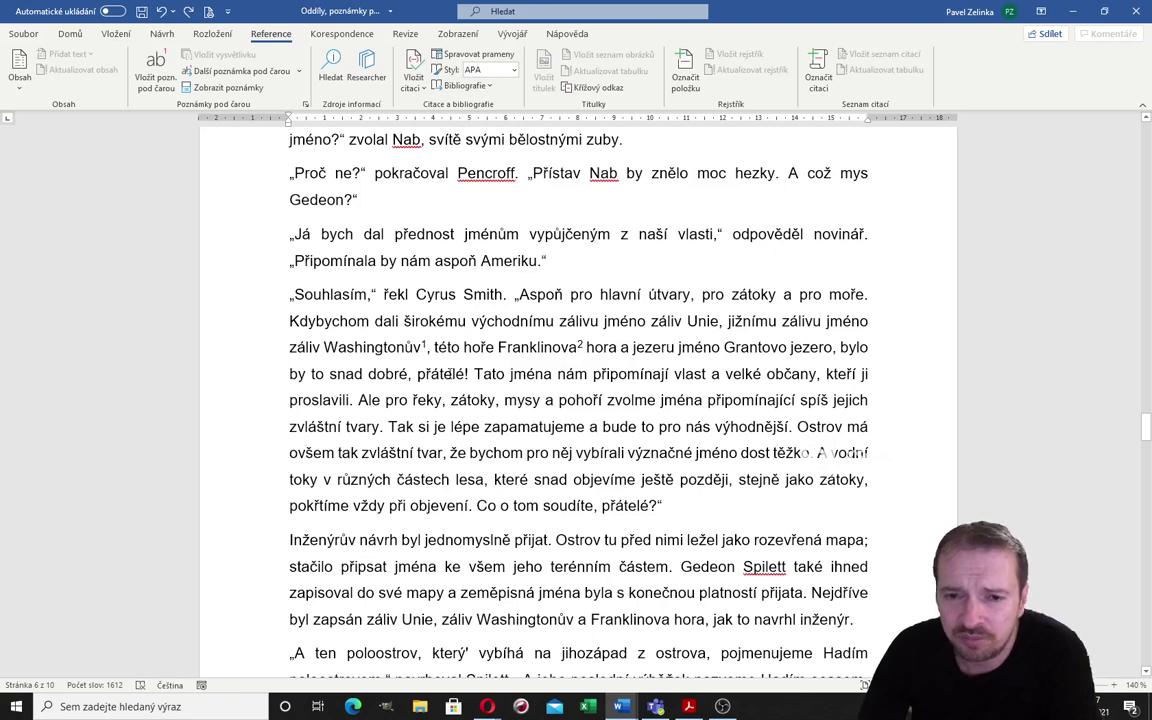
scroll(454, 398, "down", 1)
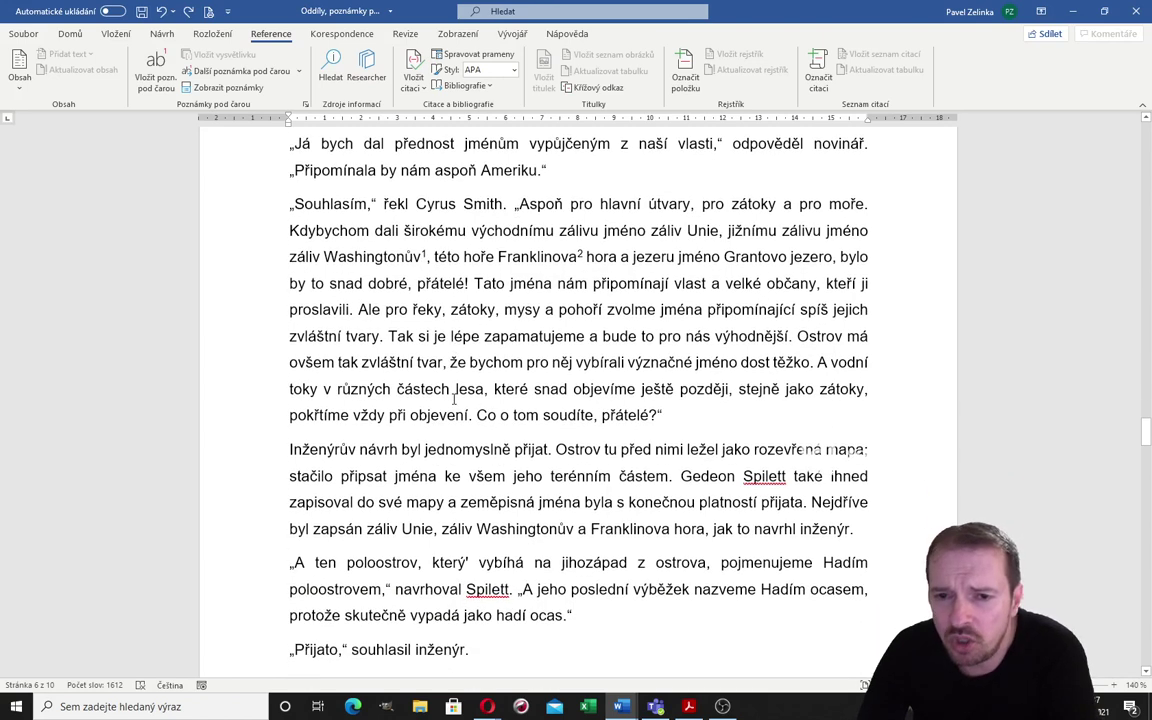
scroll(454, 398, "down", 1)
scroll(454, 398, "down", 1)
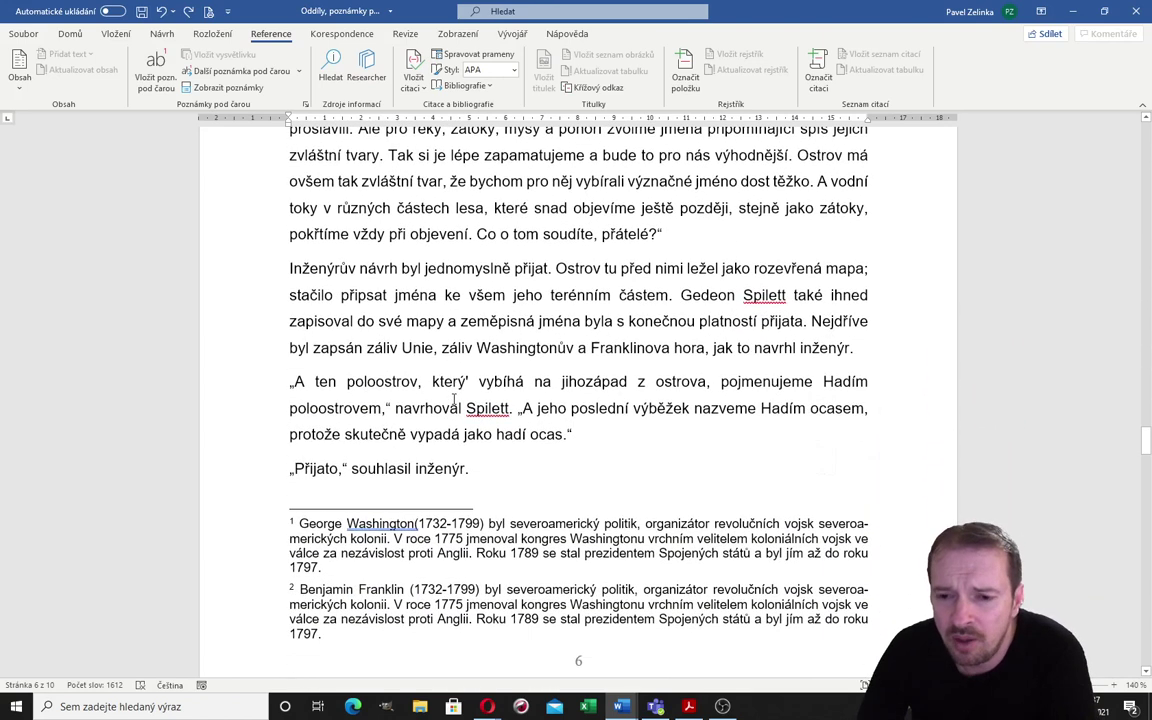
scroll(454, 398, "up", 3)
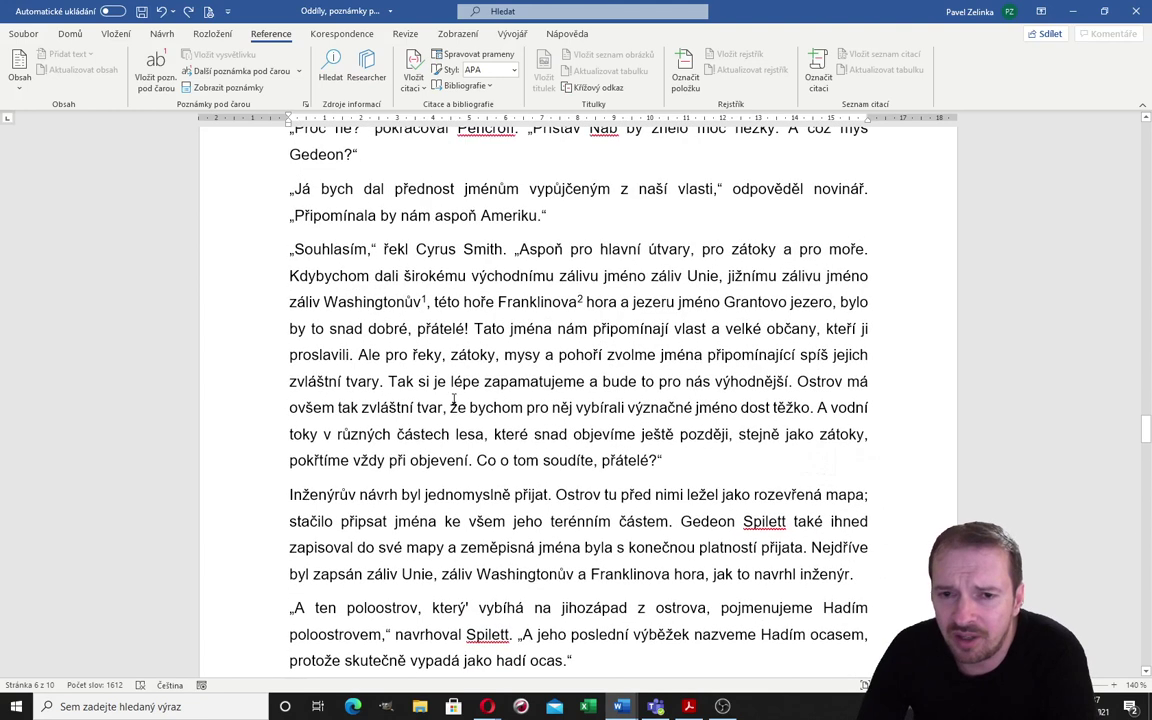
scroll(454, 398, "up", 1)
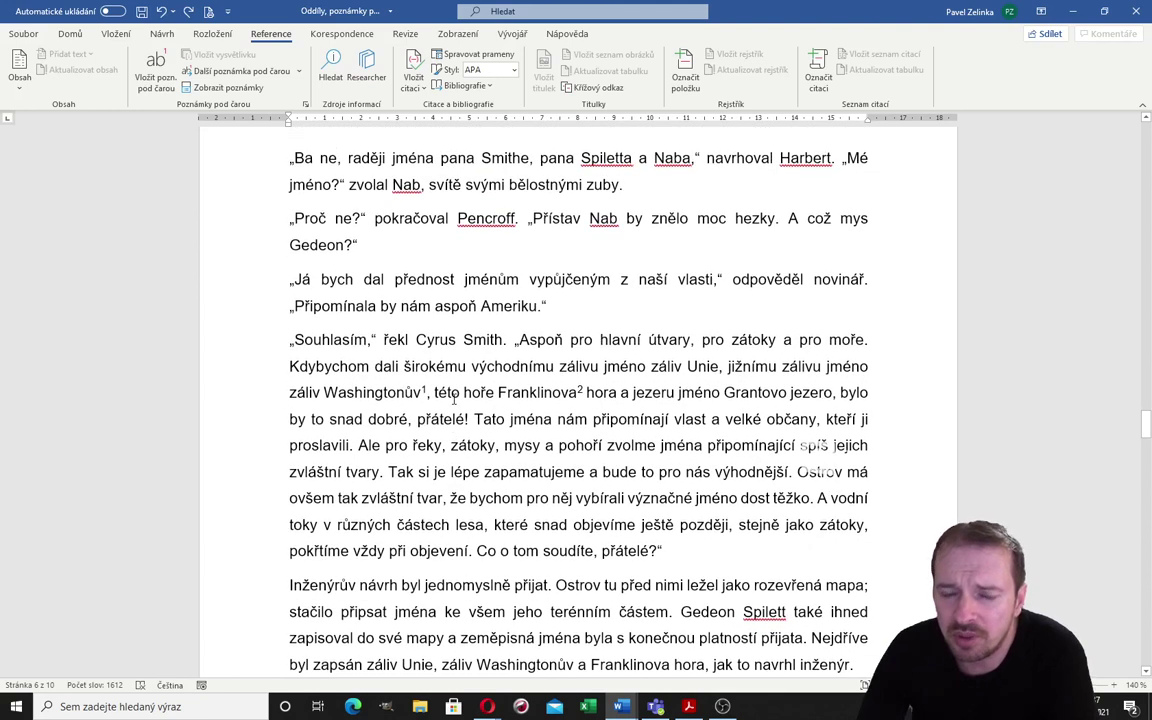
scroll(455, 399, "down", 1)
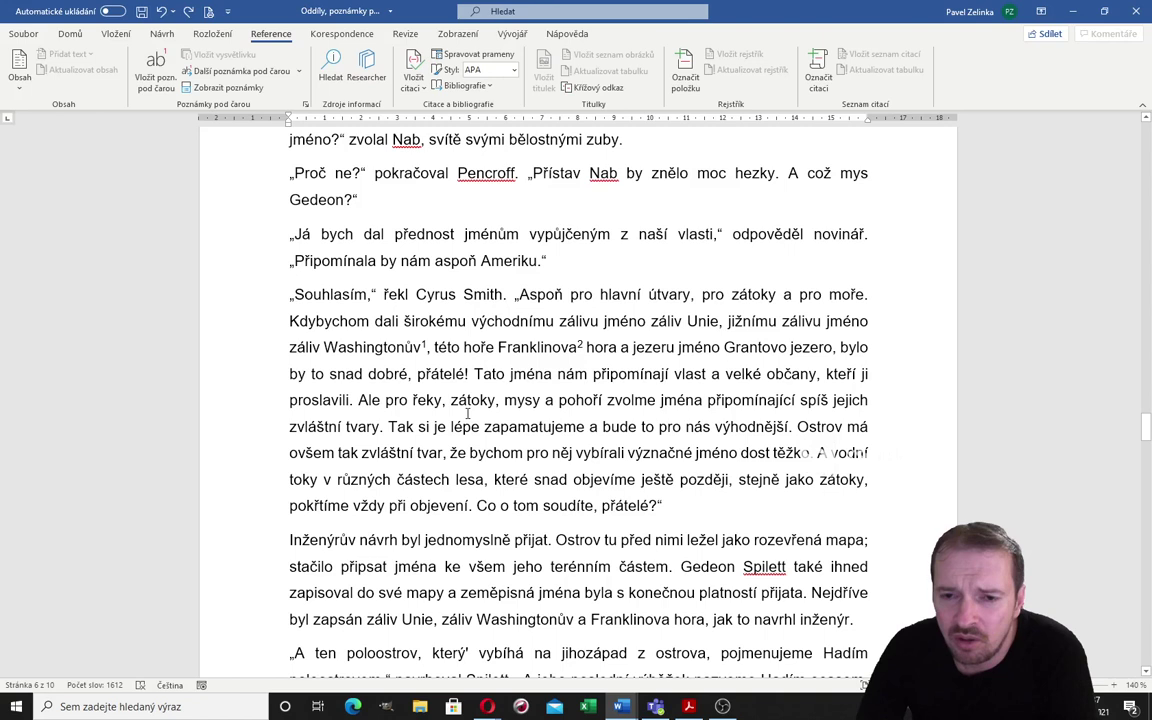
scroll(467, 413, "down", 1)
scroll(467, 413, "down", 1)
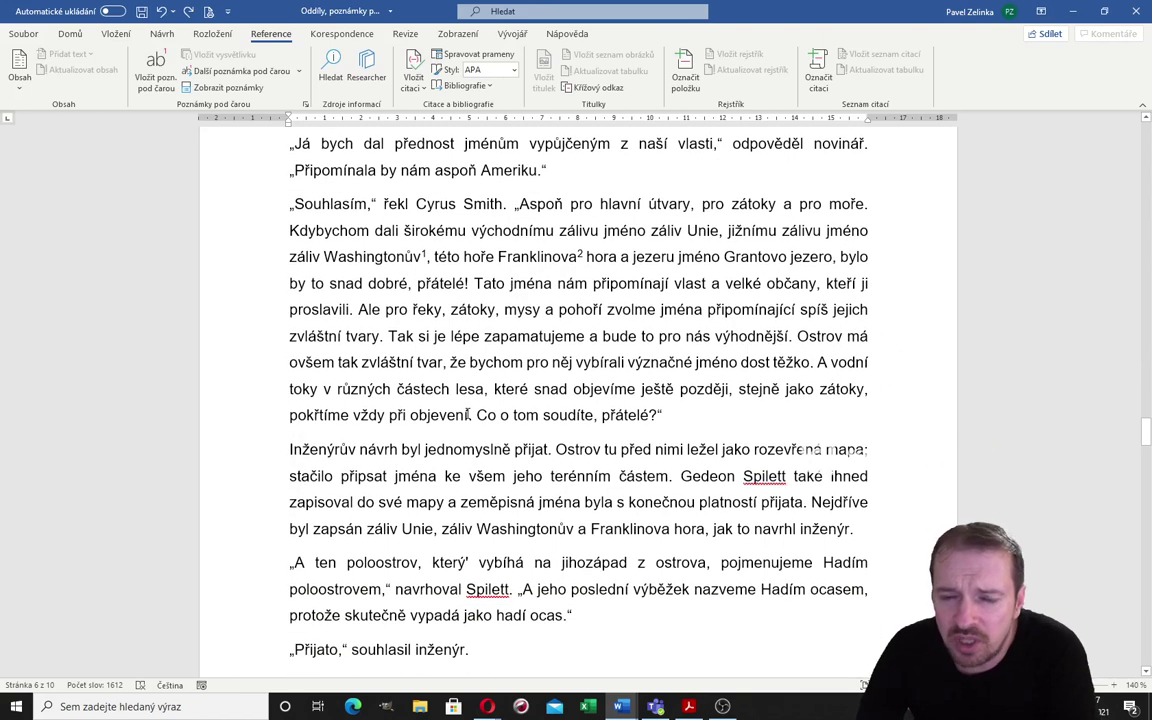
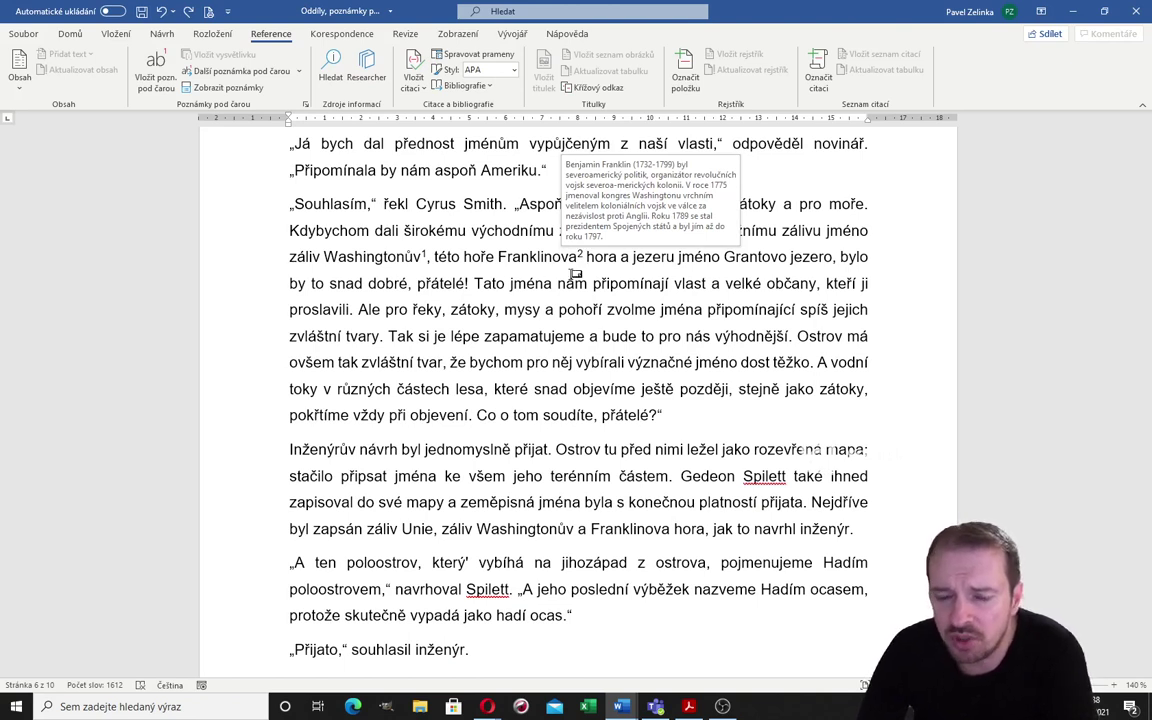
scroll(546, 314, "down", 5)
scroll(546, 314, "down", 3)
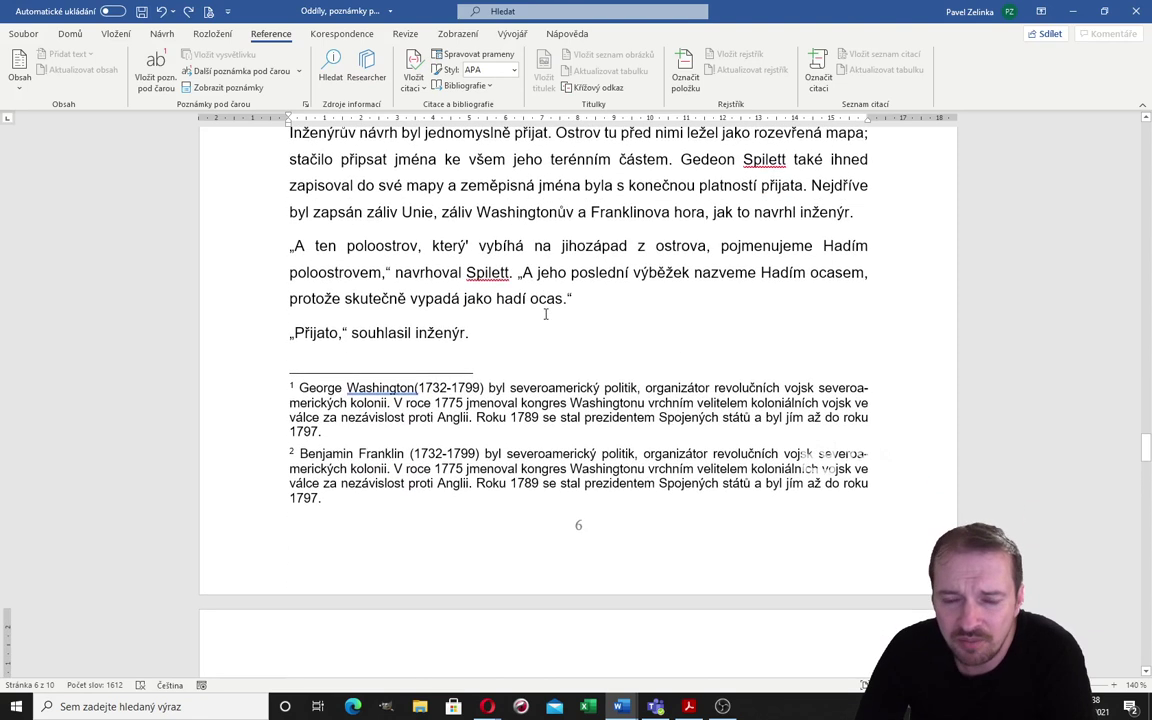
scroll(546, 314, "down", 1)
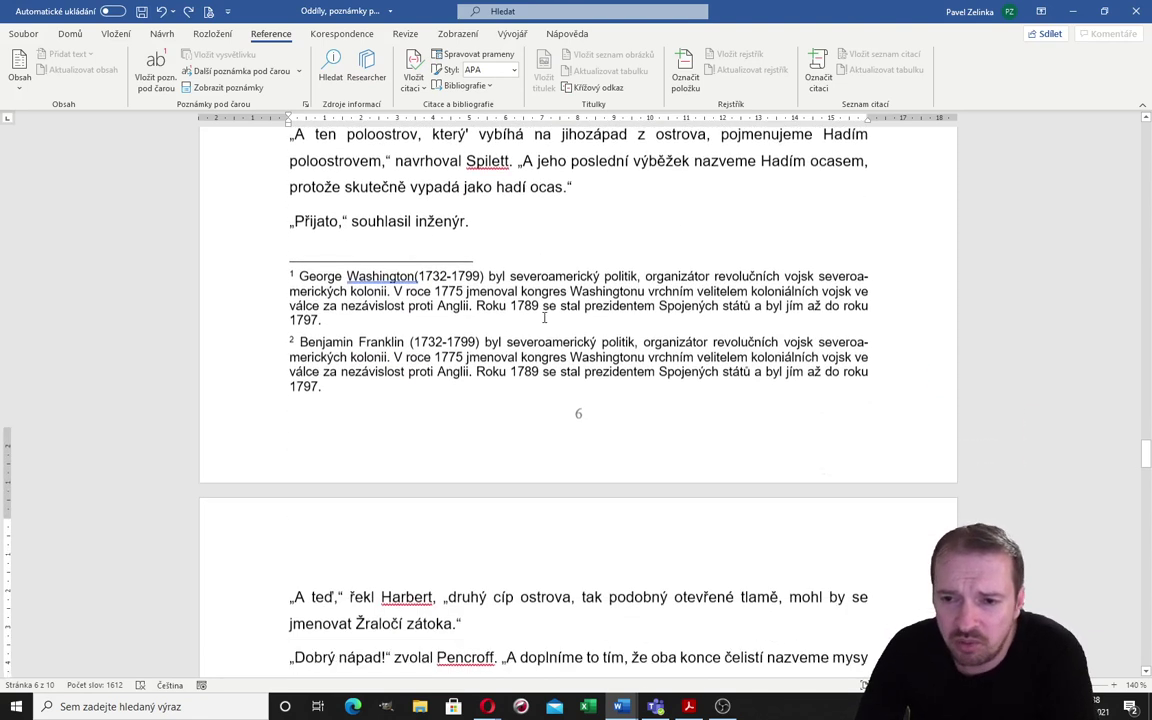
scroll(546, 314, "down", 5)
scroll(546, 314, "down", 5)
scroll(545, 318, "down", 5)
scroll(545, 318, "down", 5)
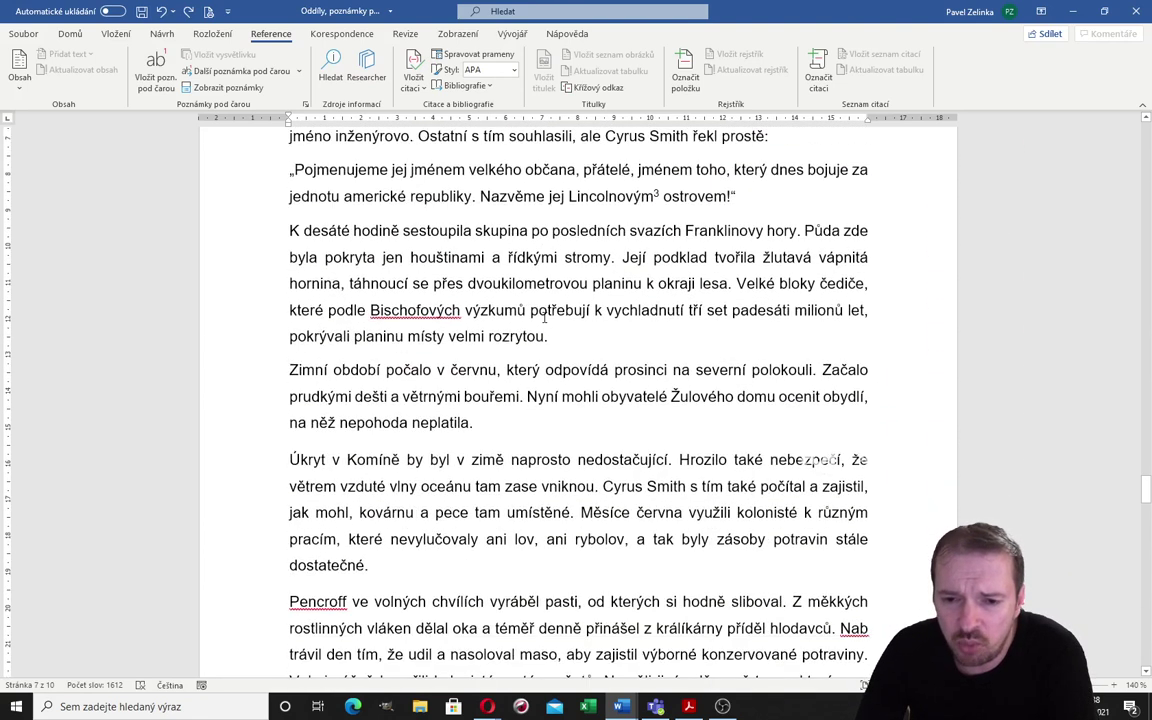
scroll(545, 318, "down", 3)
scroll(505, 363, "up", 3)
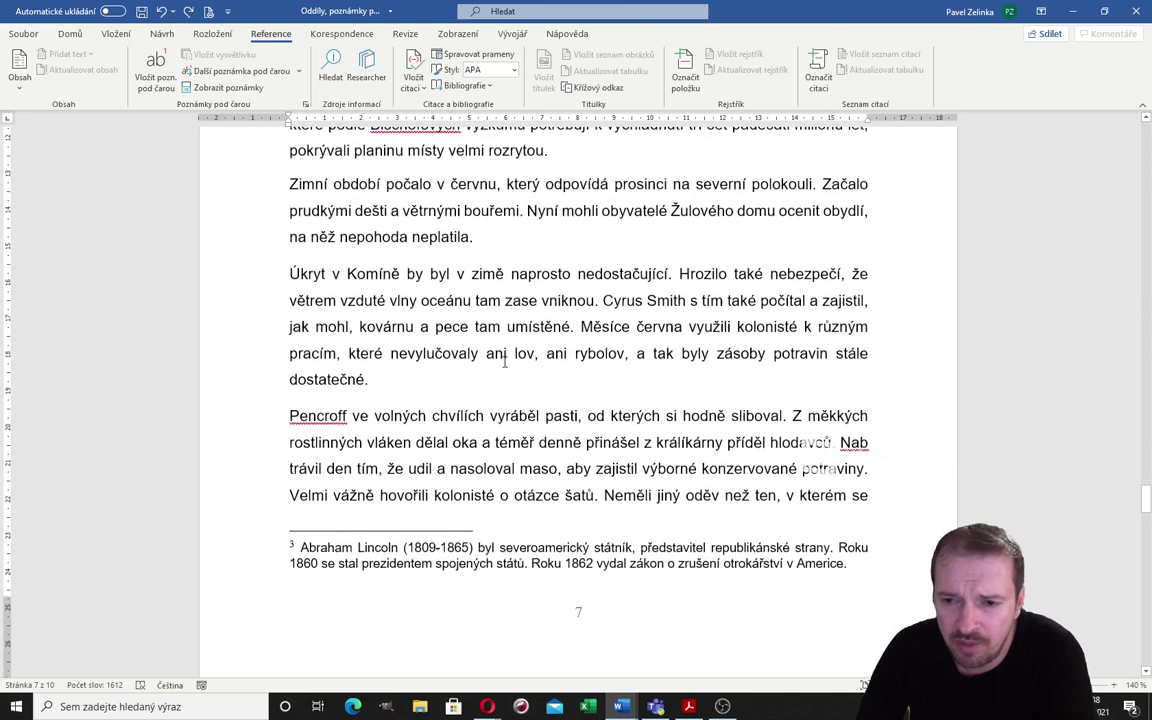
scroll(505, 363, "up", 1)
scroll(505, 363, "up", 4)
scroll(505, 363, "up", 8)
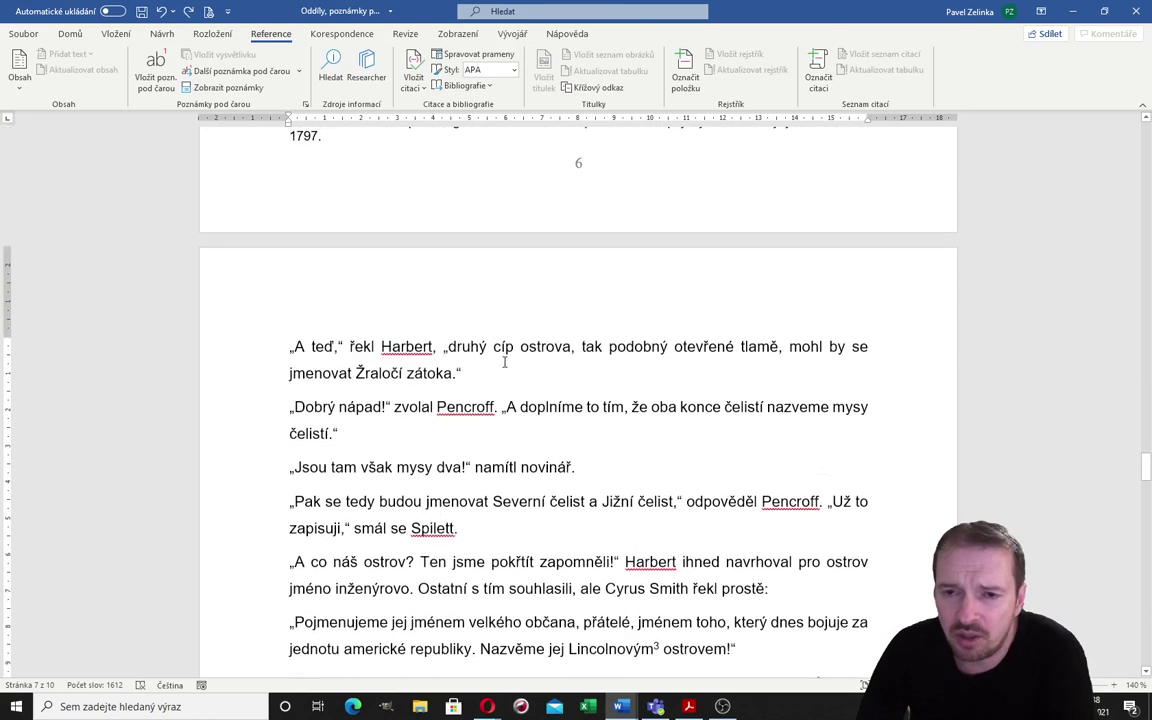
scroll(505, 363, "up", 7)
scroll(505, 363, "up", 2)
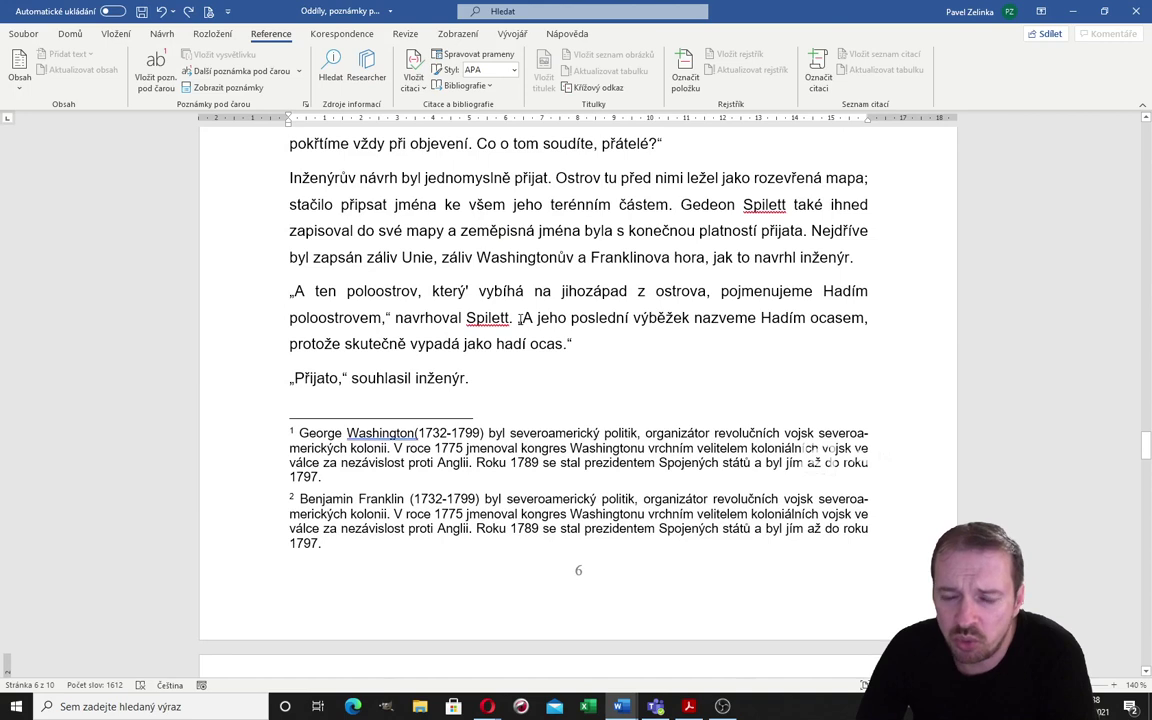
scroll(519, 318, "up", 1)
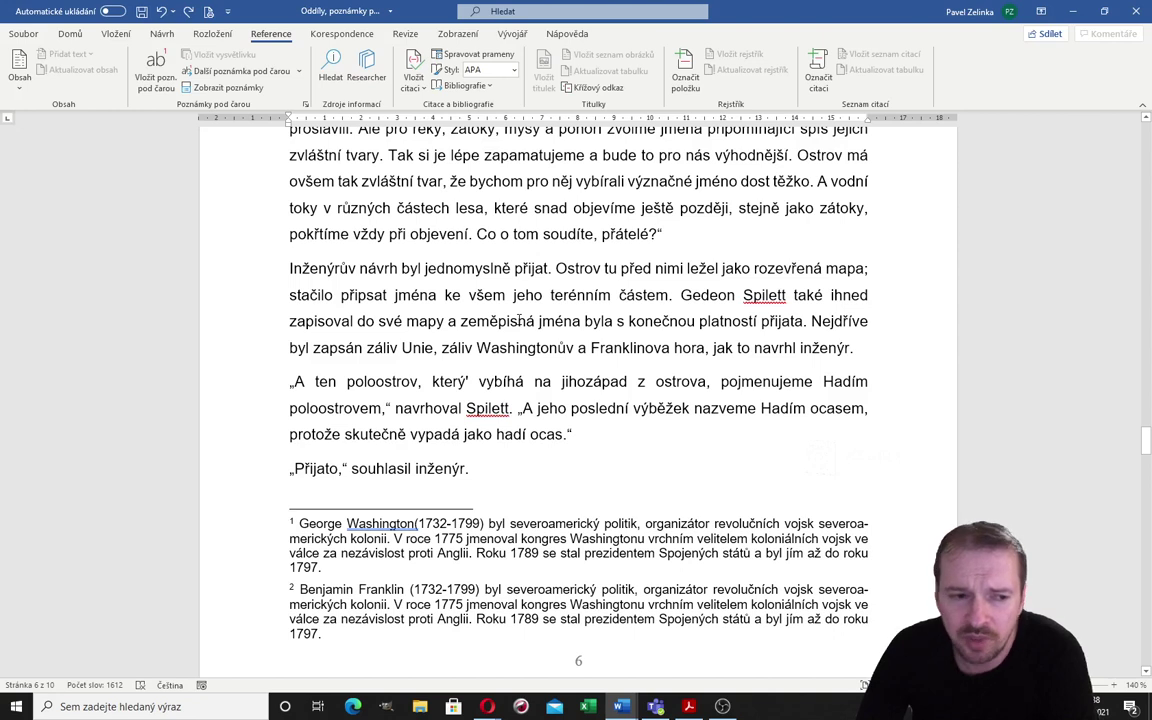
scroll(518, 318, "down", 2)
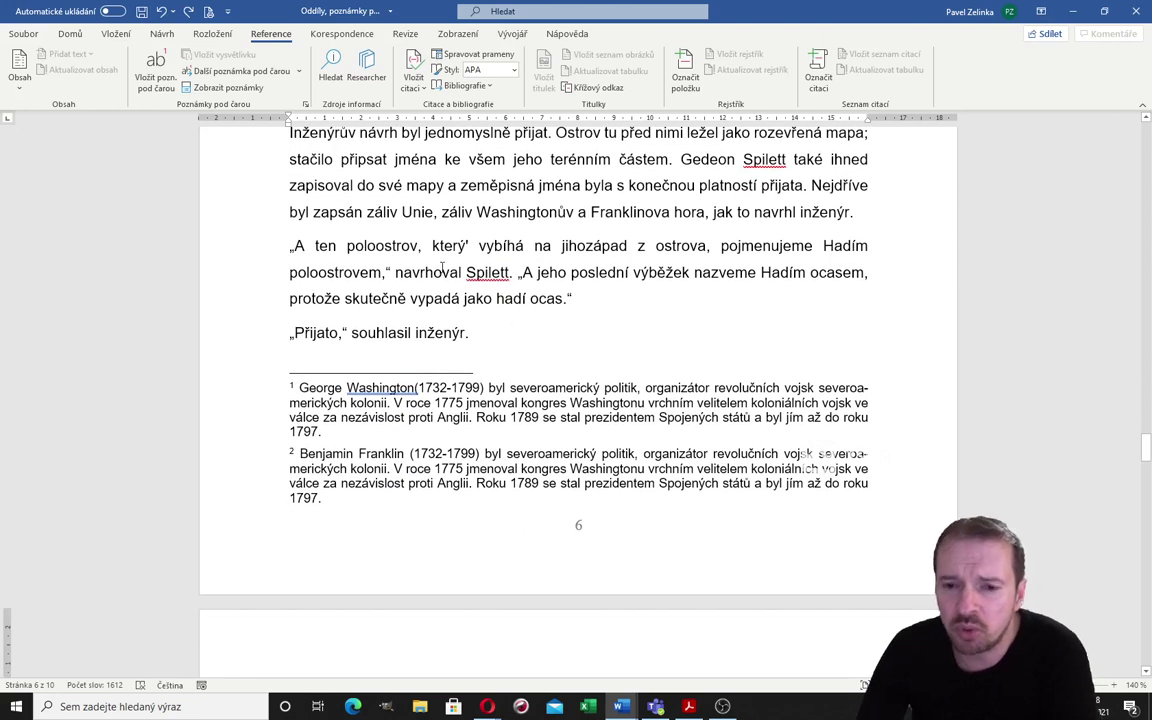